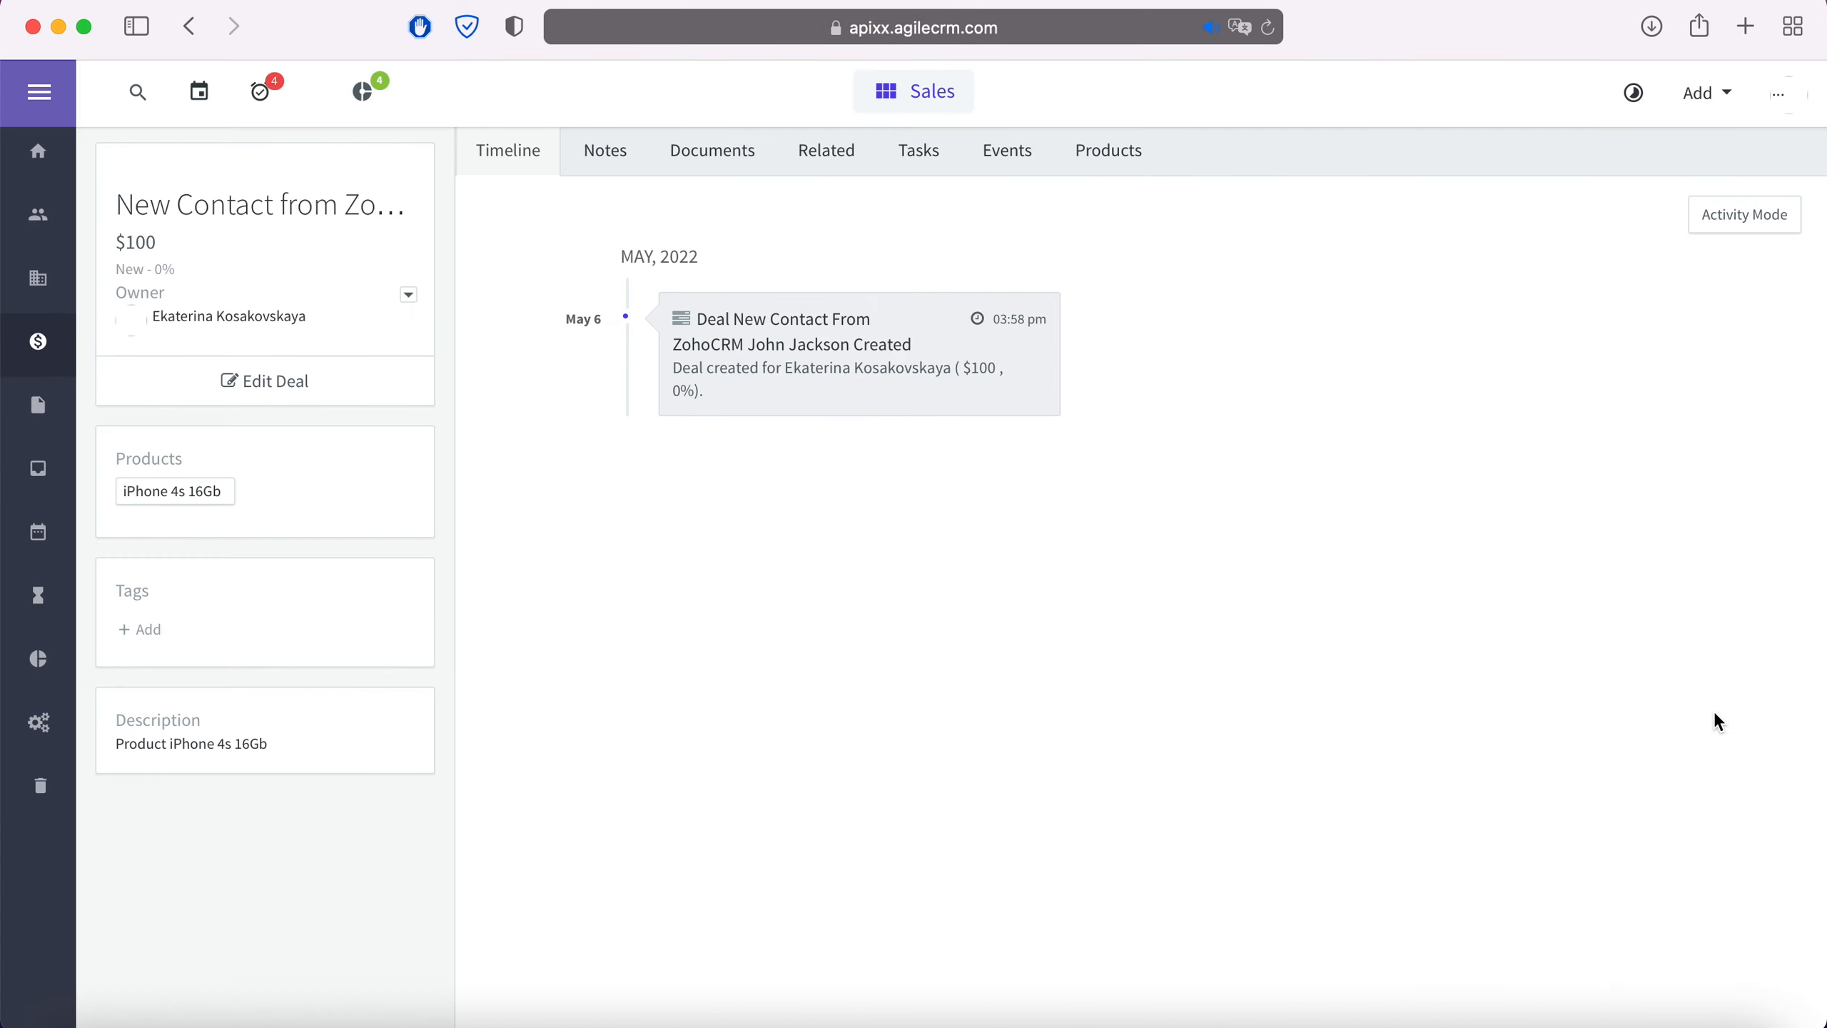
# Open the single contact's detail page from Agile CRM's Contacts list
pyautogui.click(41, 220)
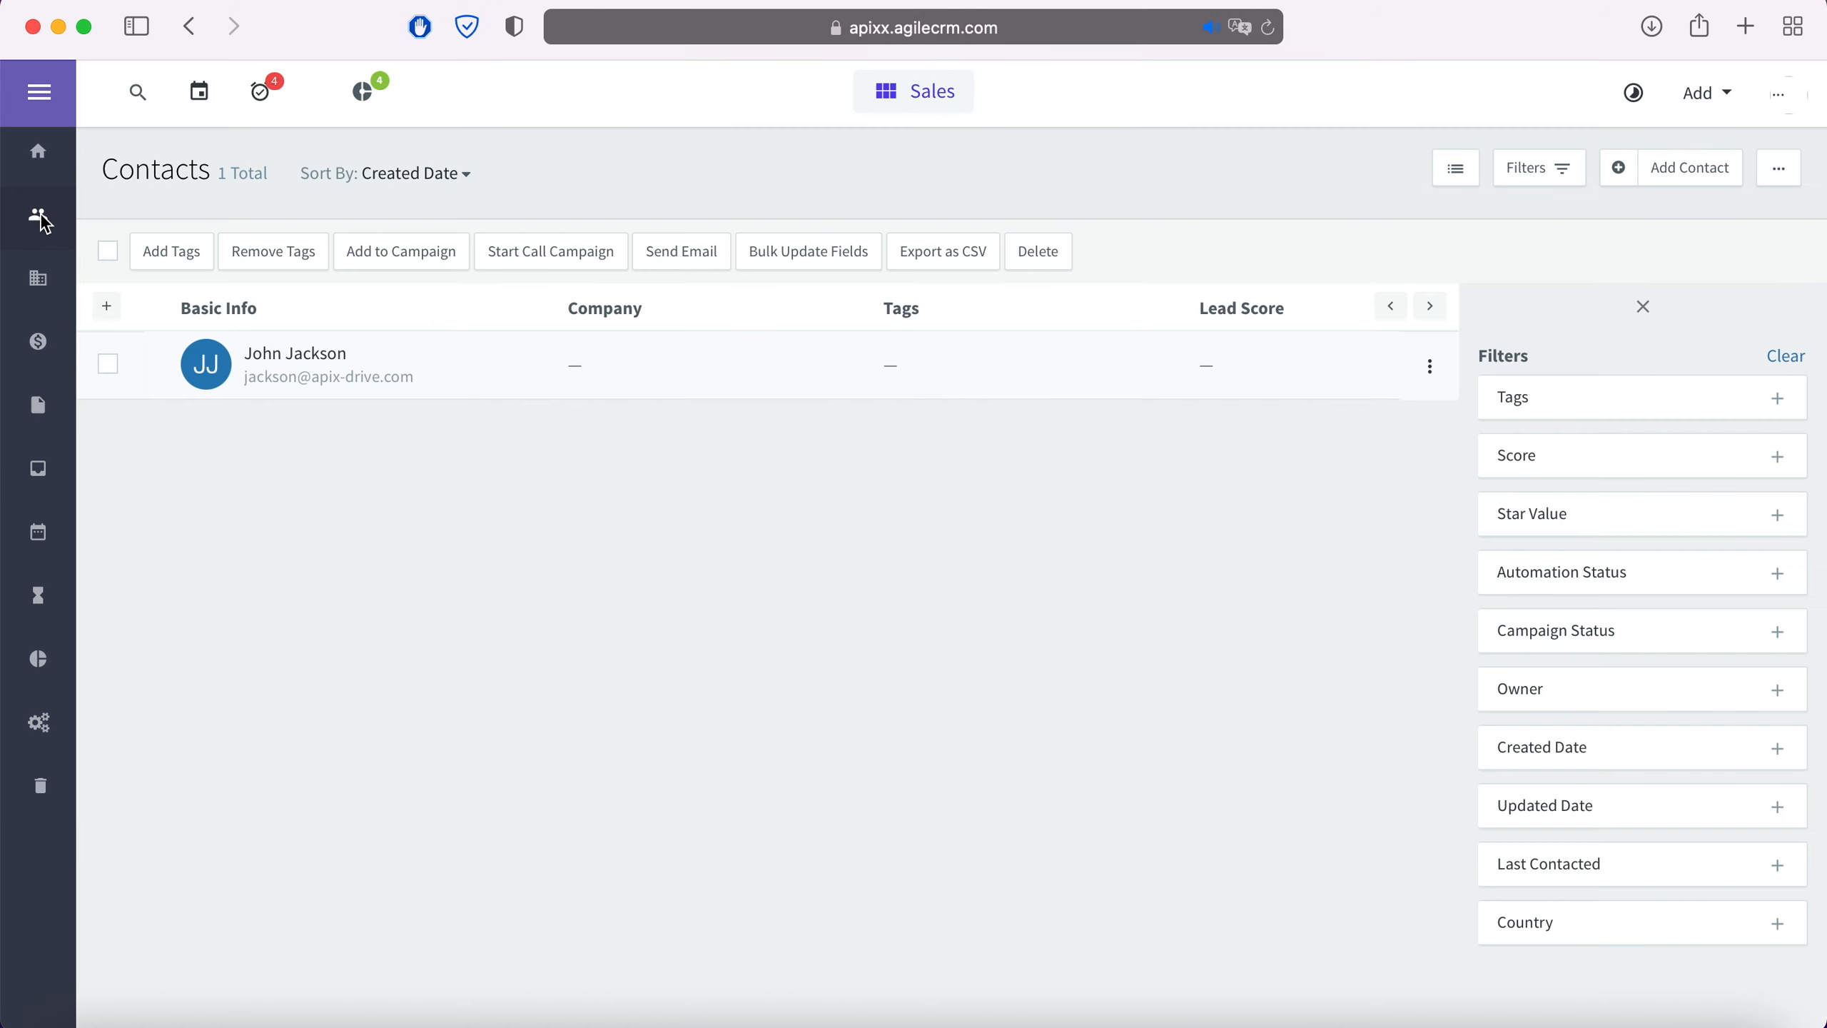
pyautogui.click(321, 373)
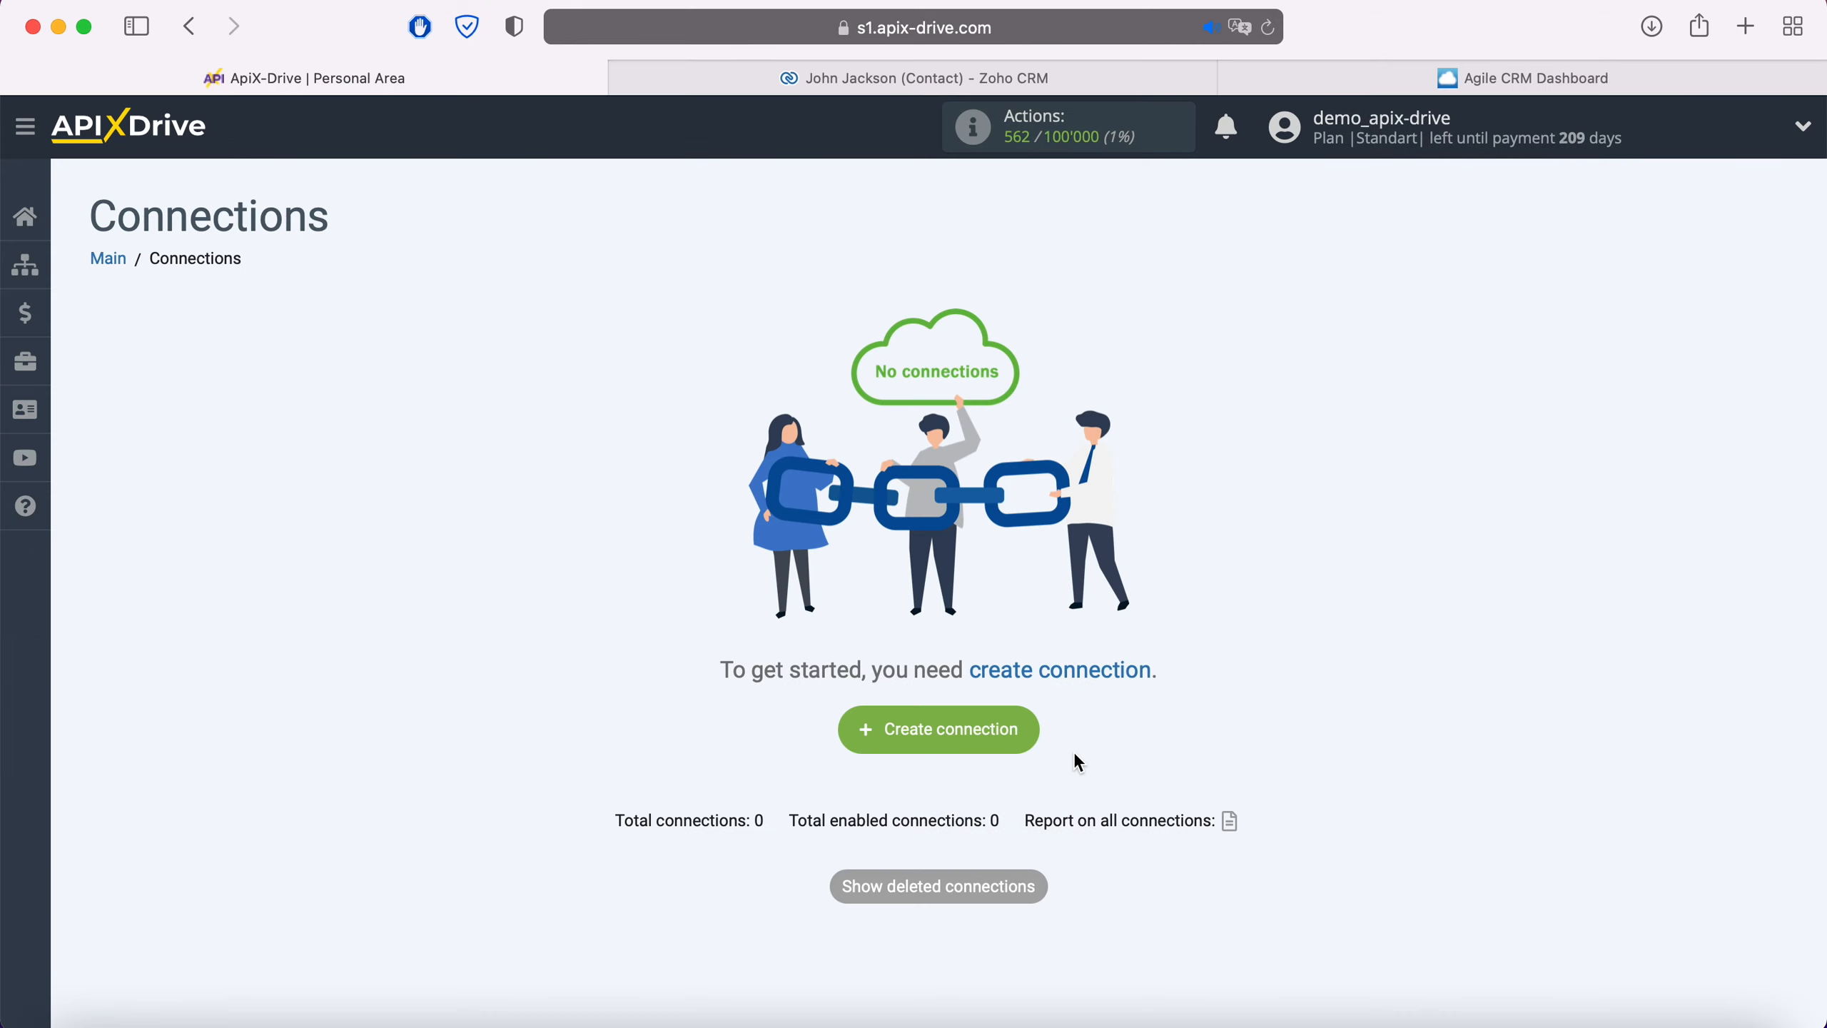
# Create a new connection with Zoho CRM as the source system
pyautogui.click(1022, 734)
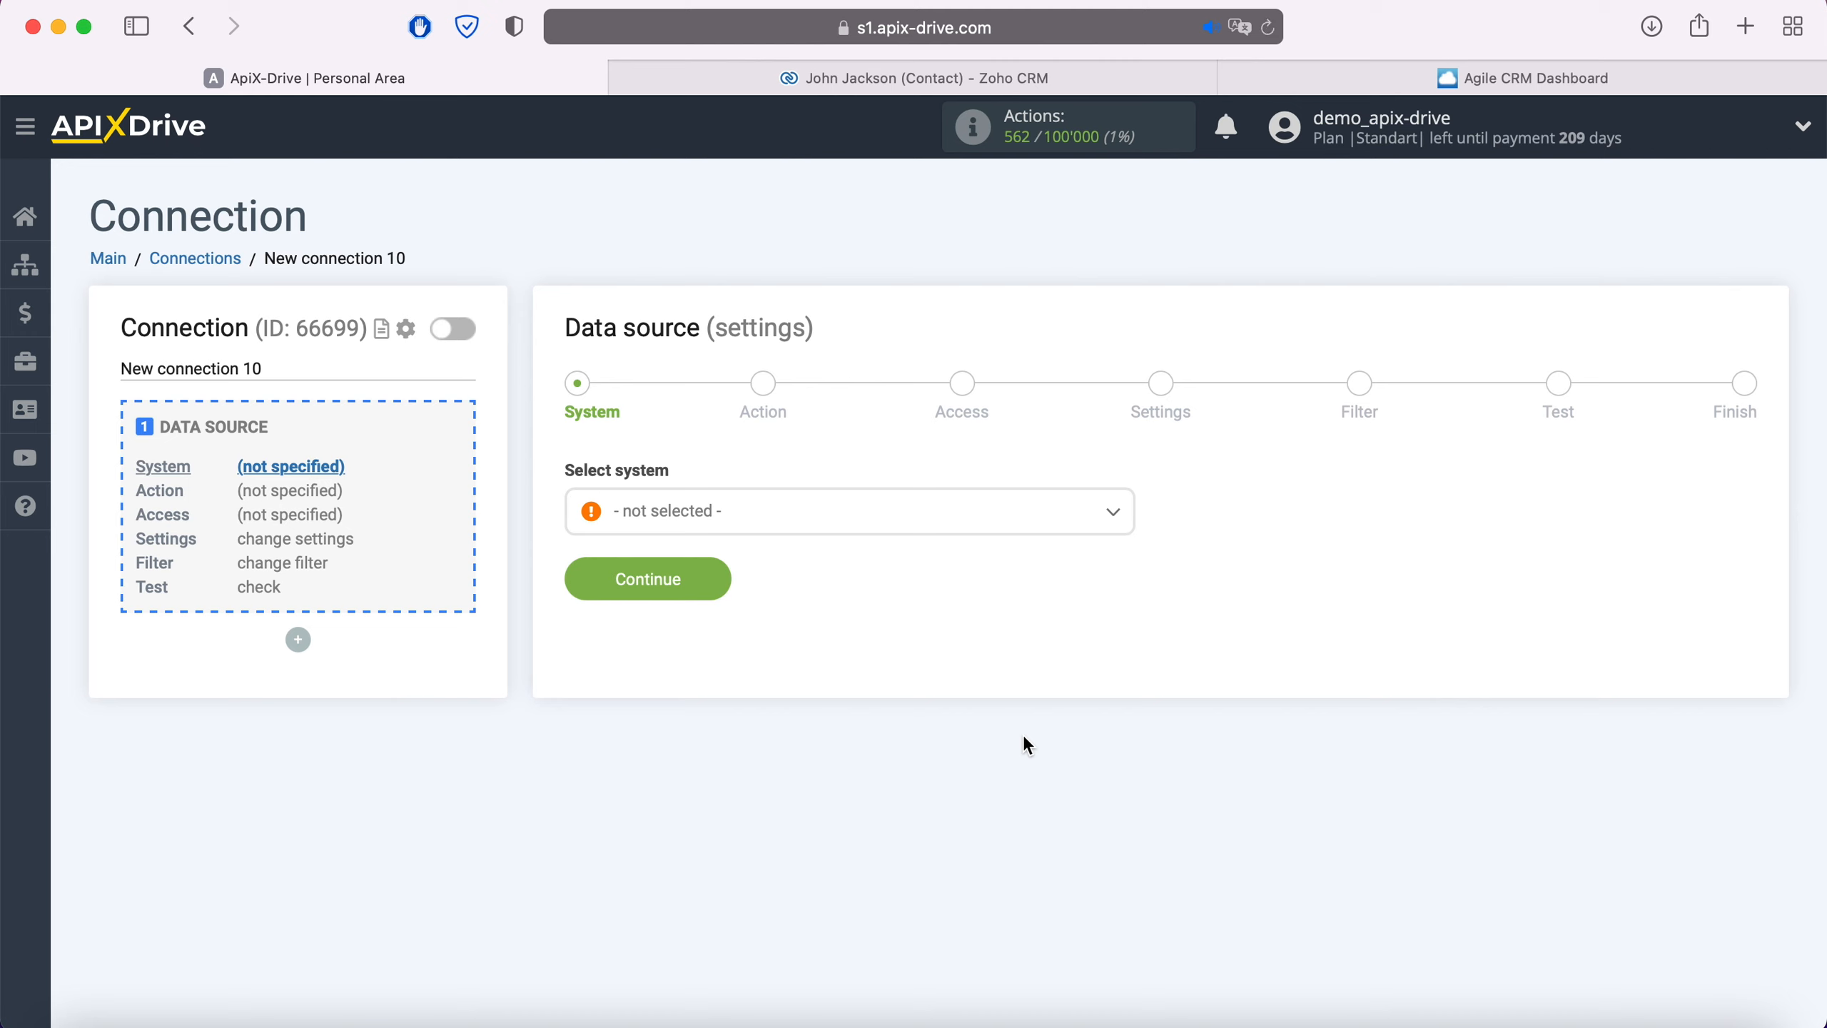
pyautogui.click(872, 525)
pyautogui.scroll(-20, 886, 665)
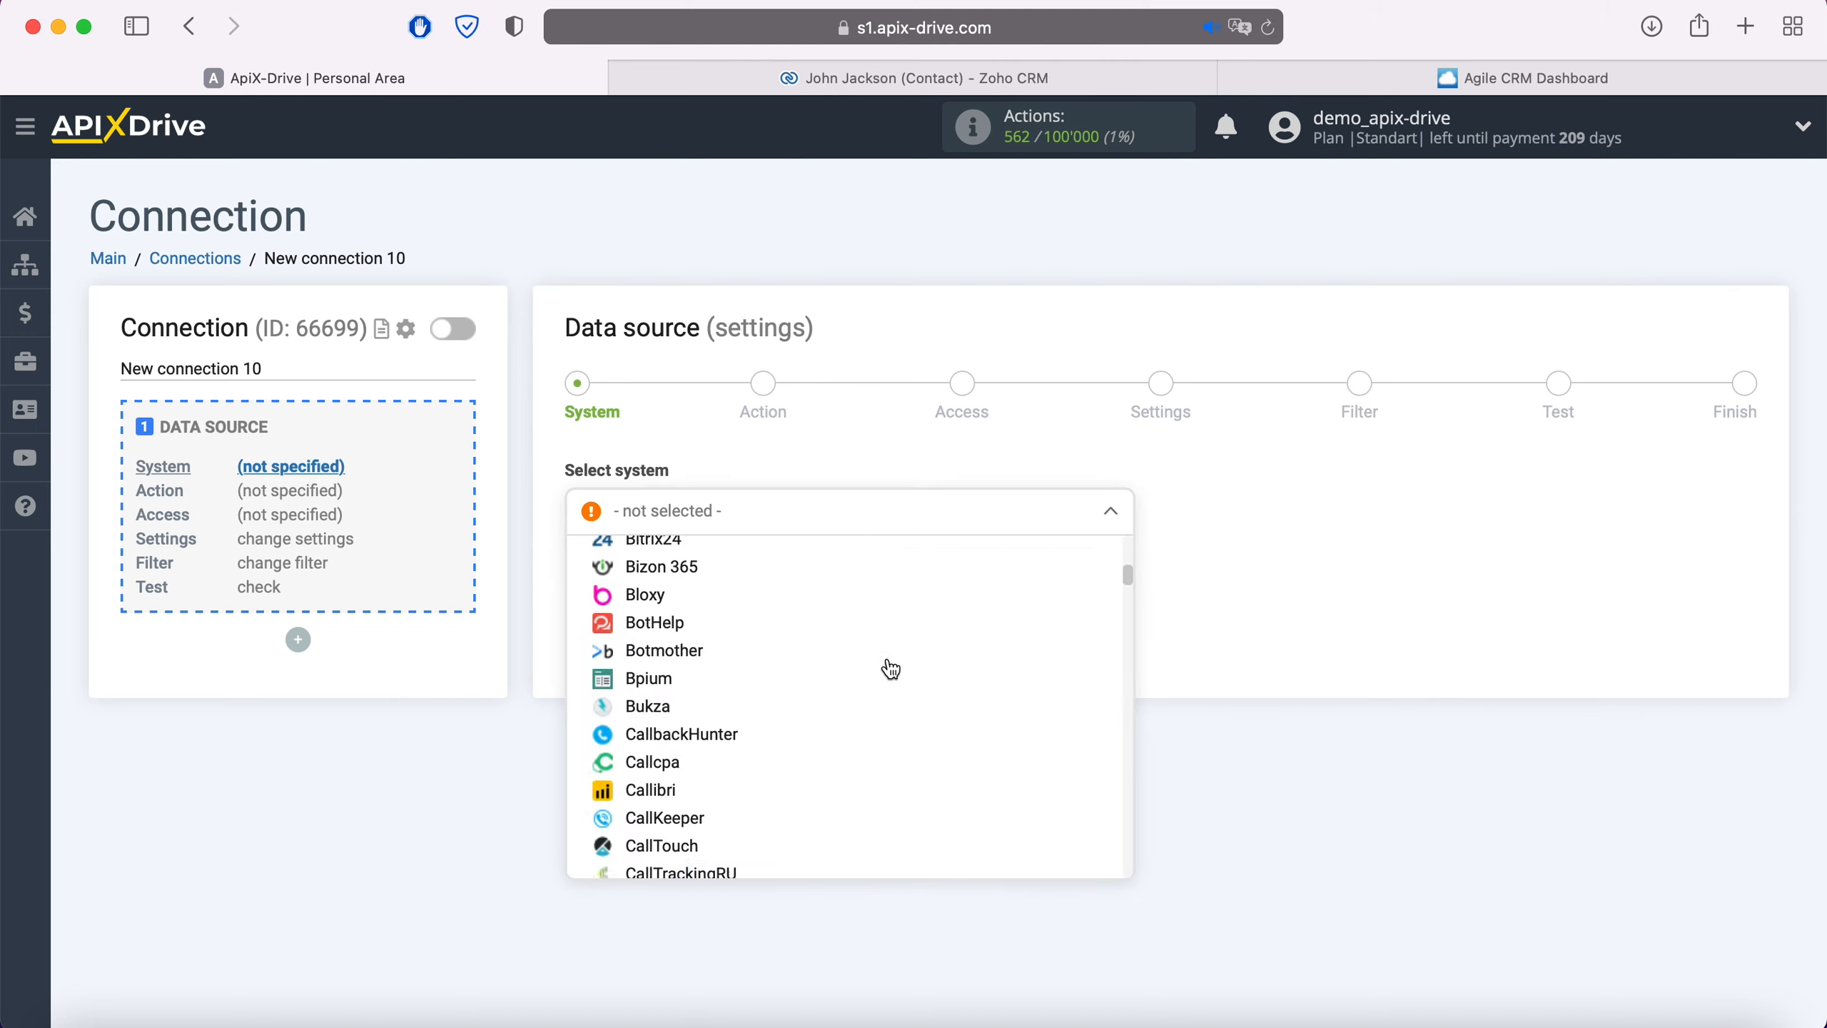
pyautogui.scroll(-20, 890, 669)
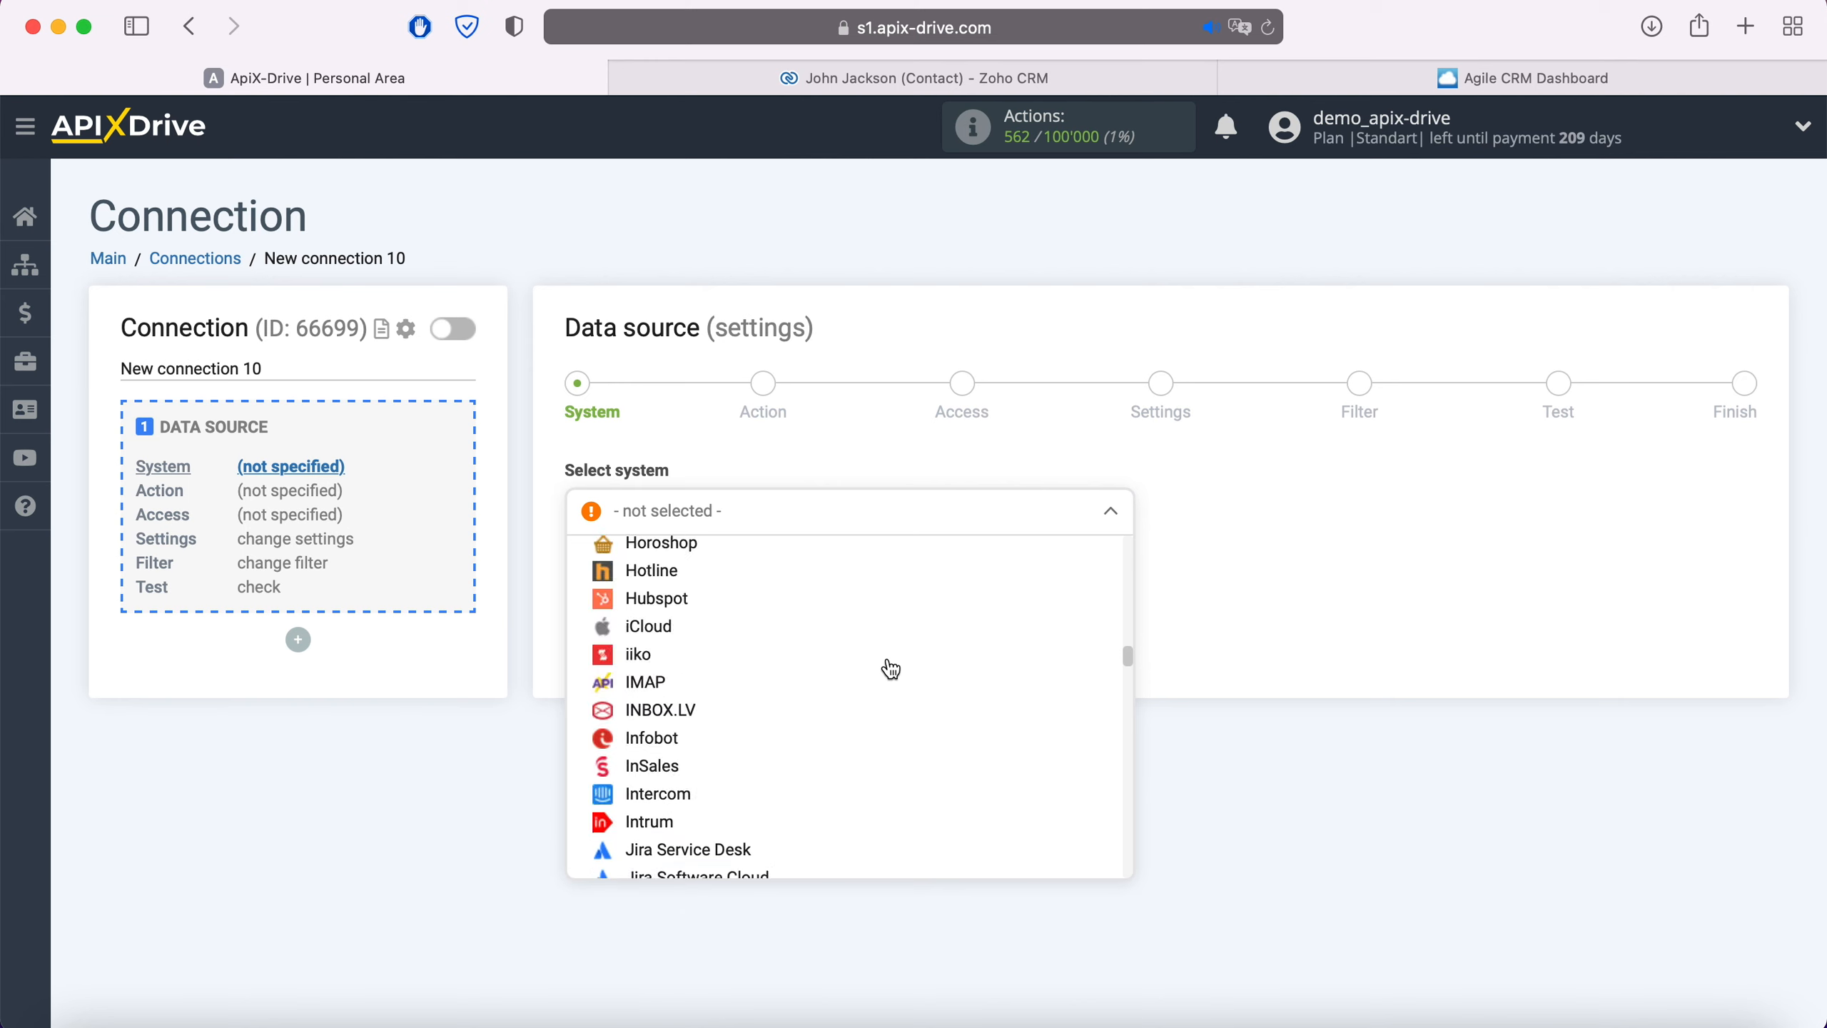
pyautogui.scroll(-20, 890, 670)
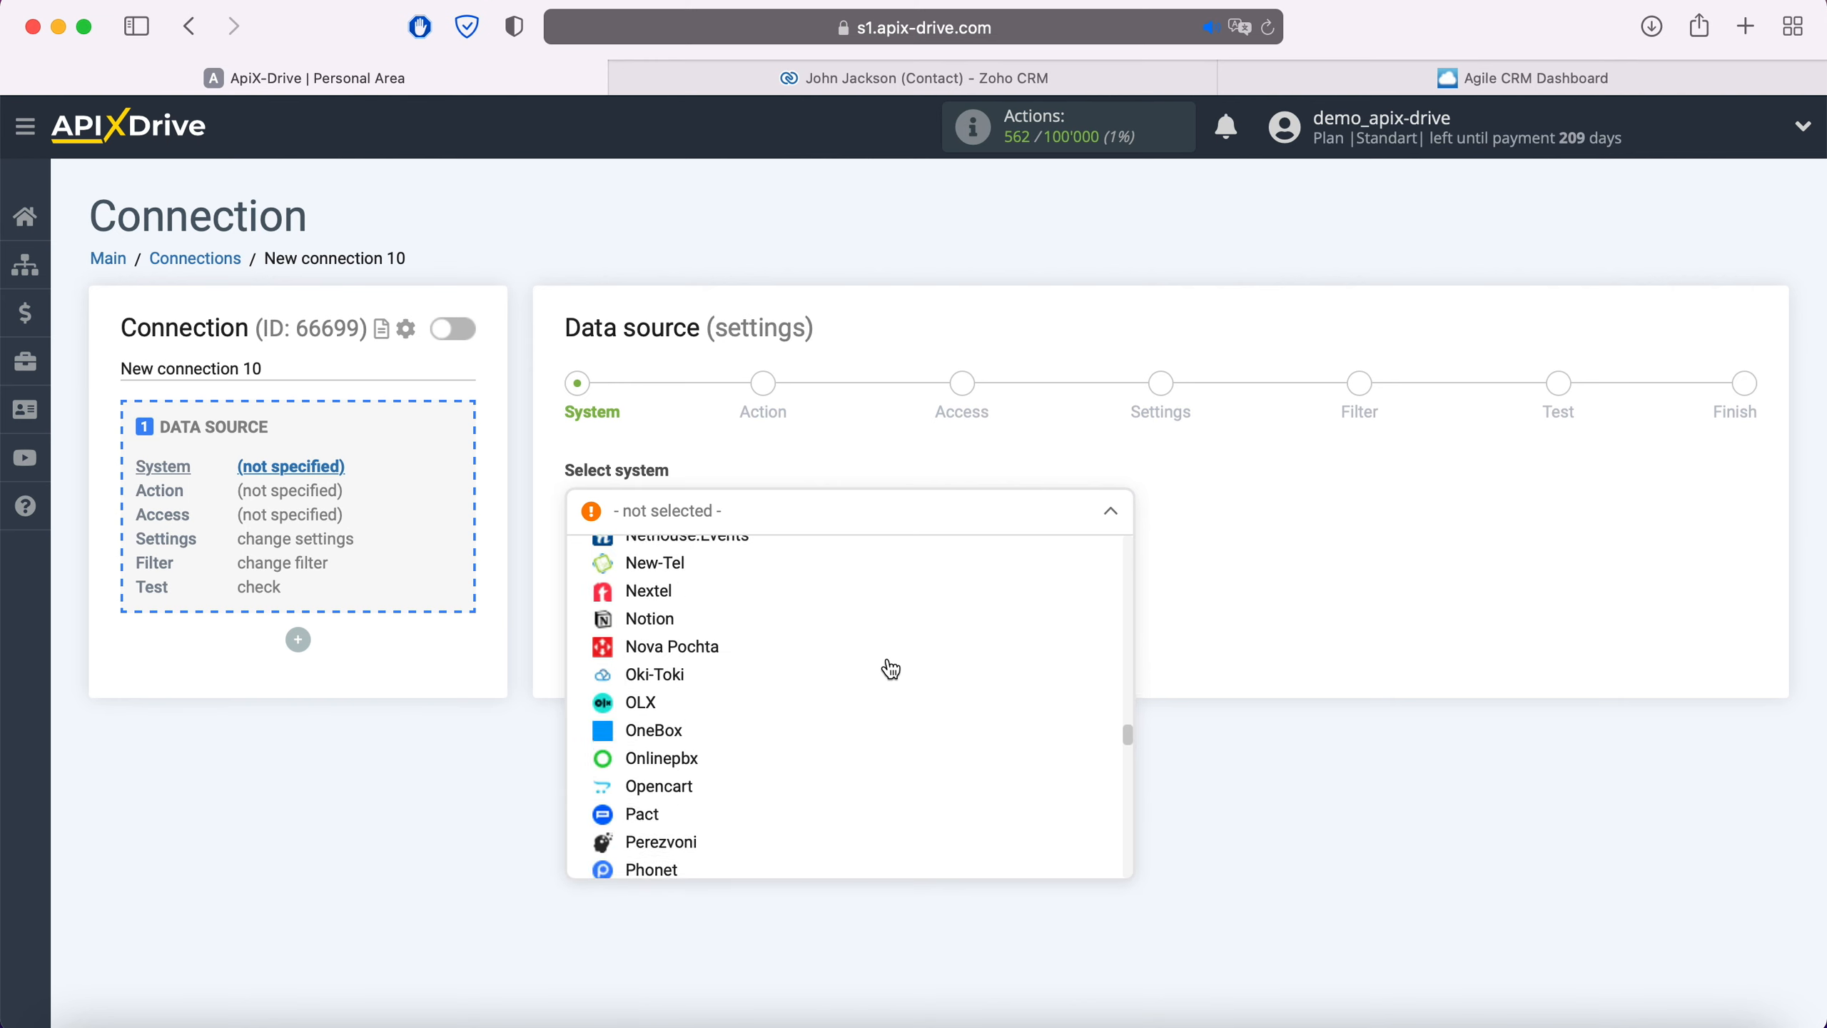
pyautogui.scroll(-20, 890, 669)
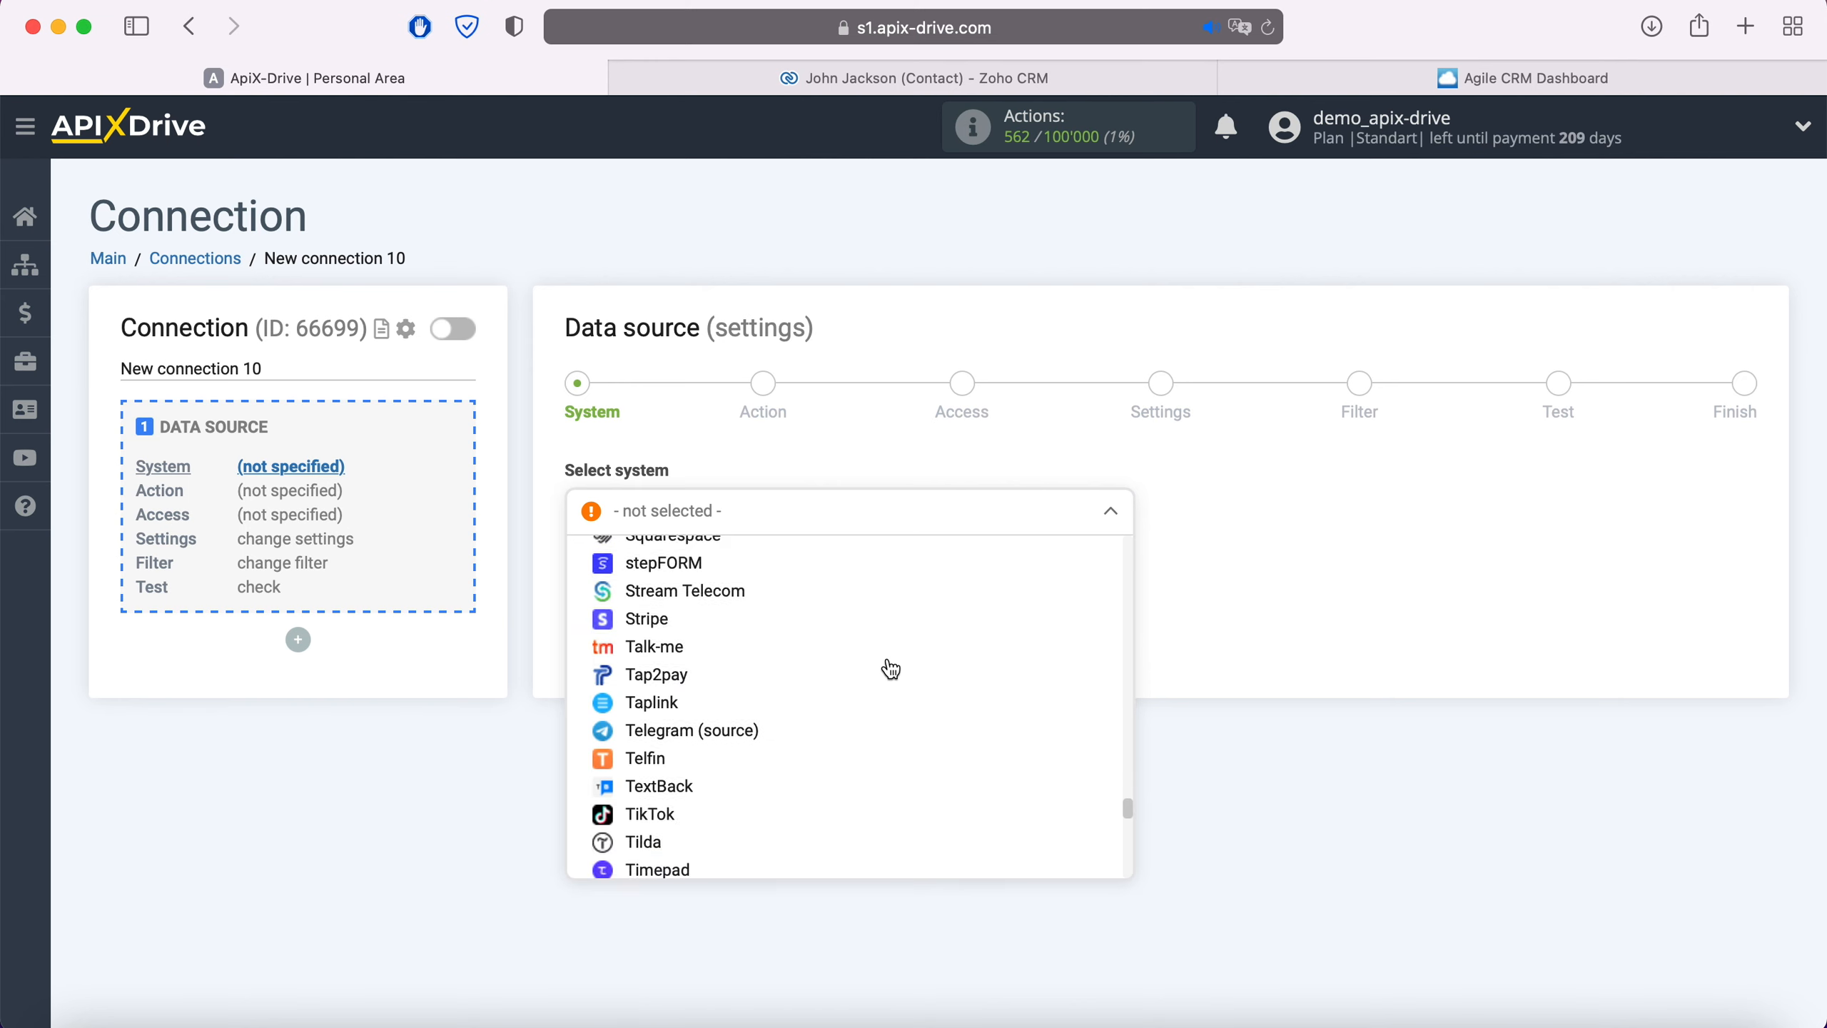
pyautogui.scroll(-15, 890, 669)
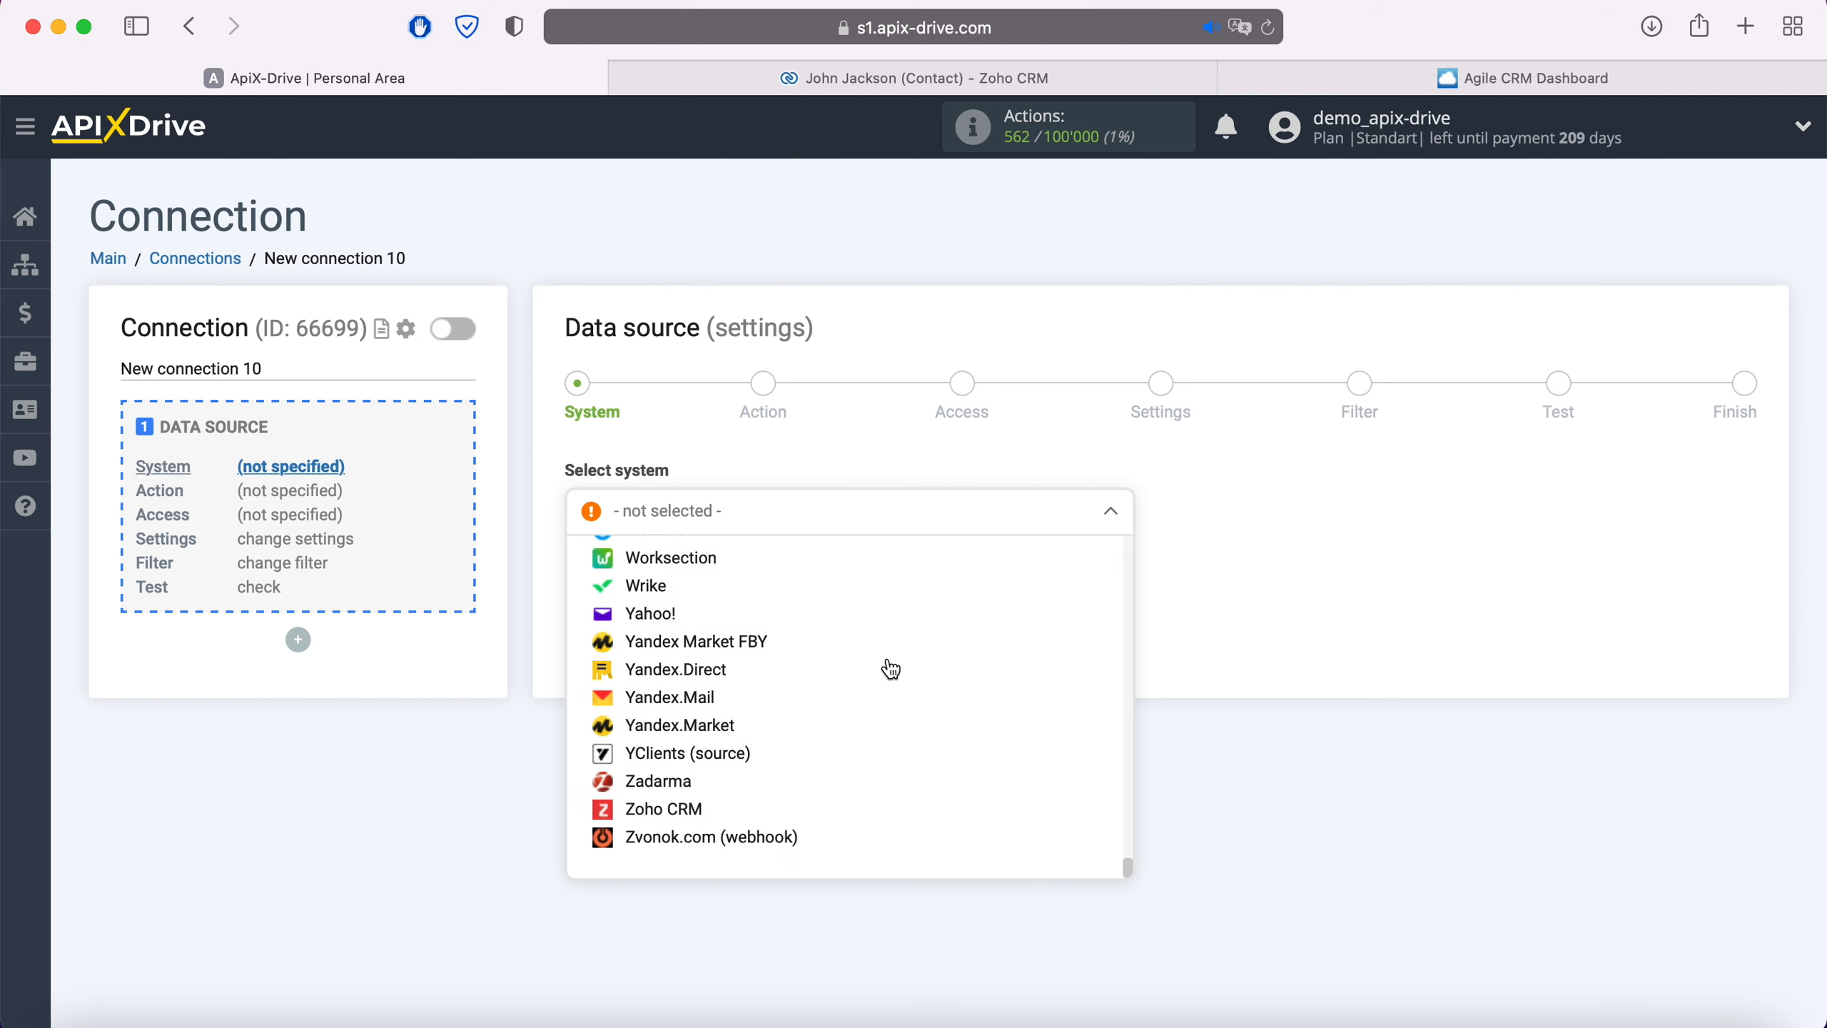
pyautogui.click(703, 807)
pyautogui.click(711, 580)
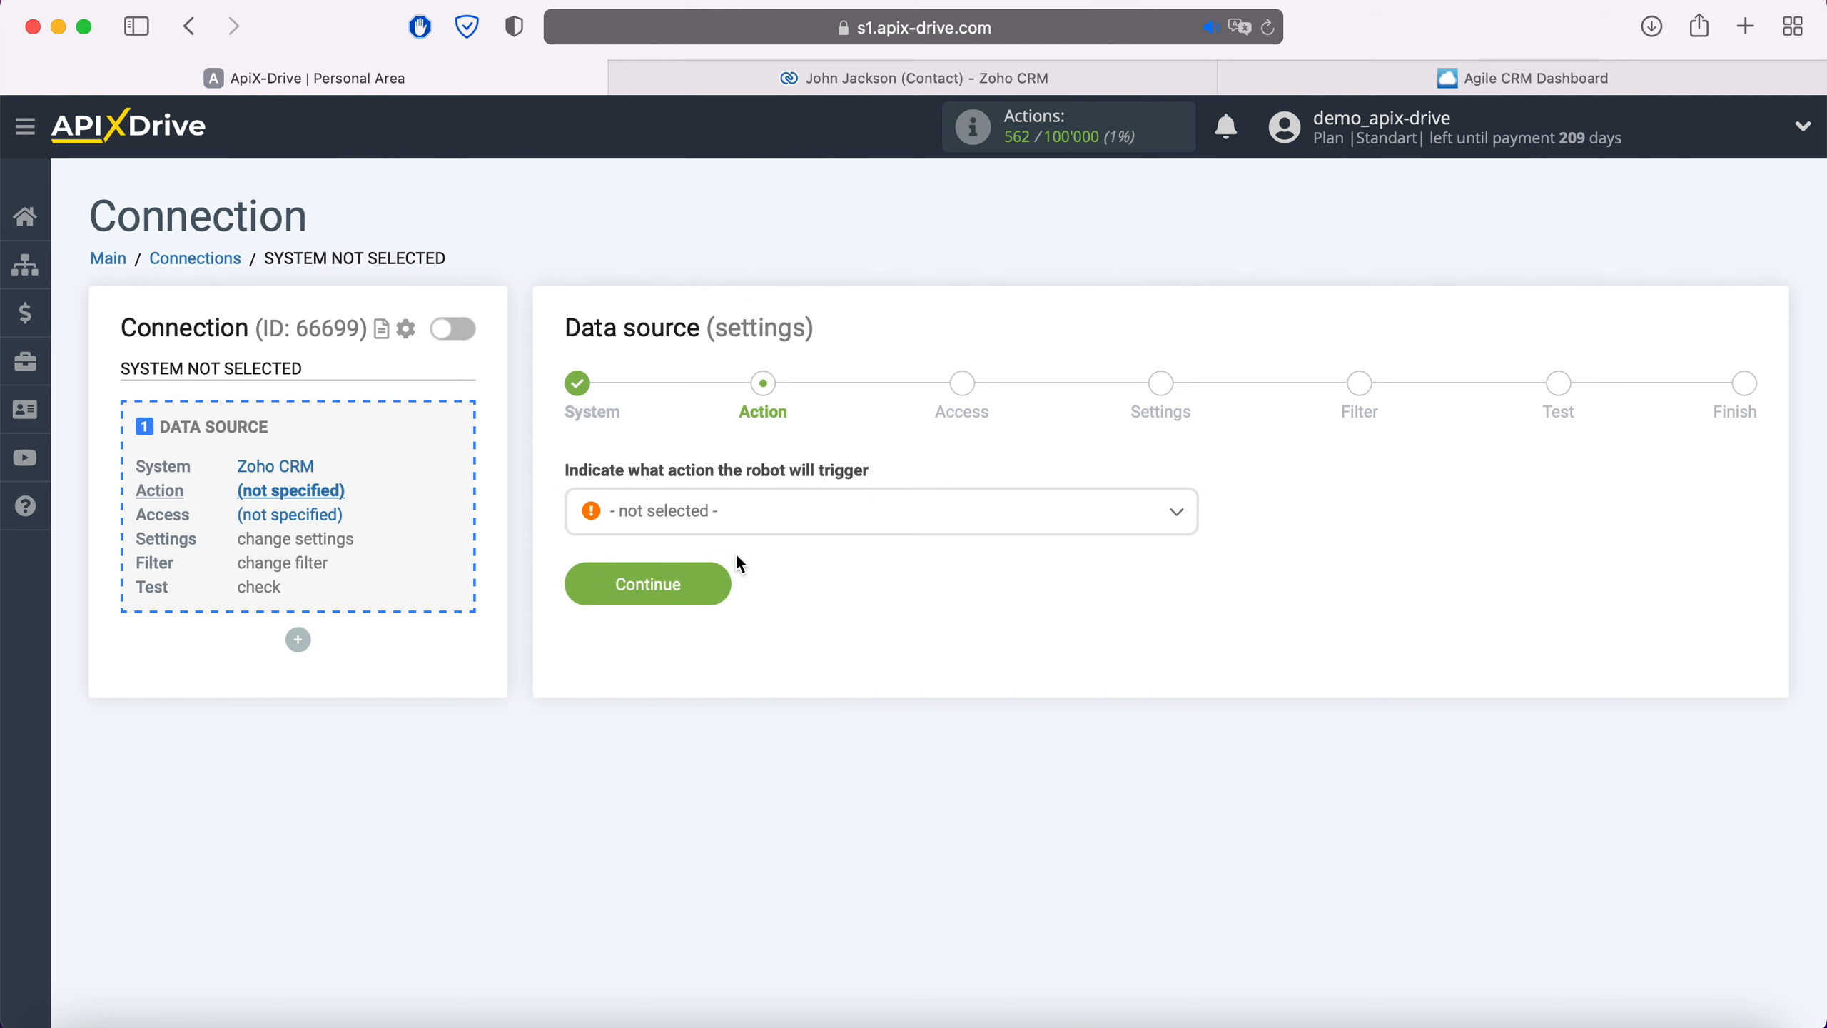
# Choose the Get Contacts (new) action and begin connecting the Zoho CRM account
pyautogui.click(744, 516)
pyautogui.click(747, 635)
pyautogui.click(720, 585)
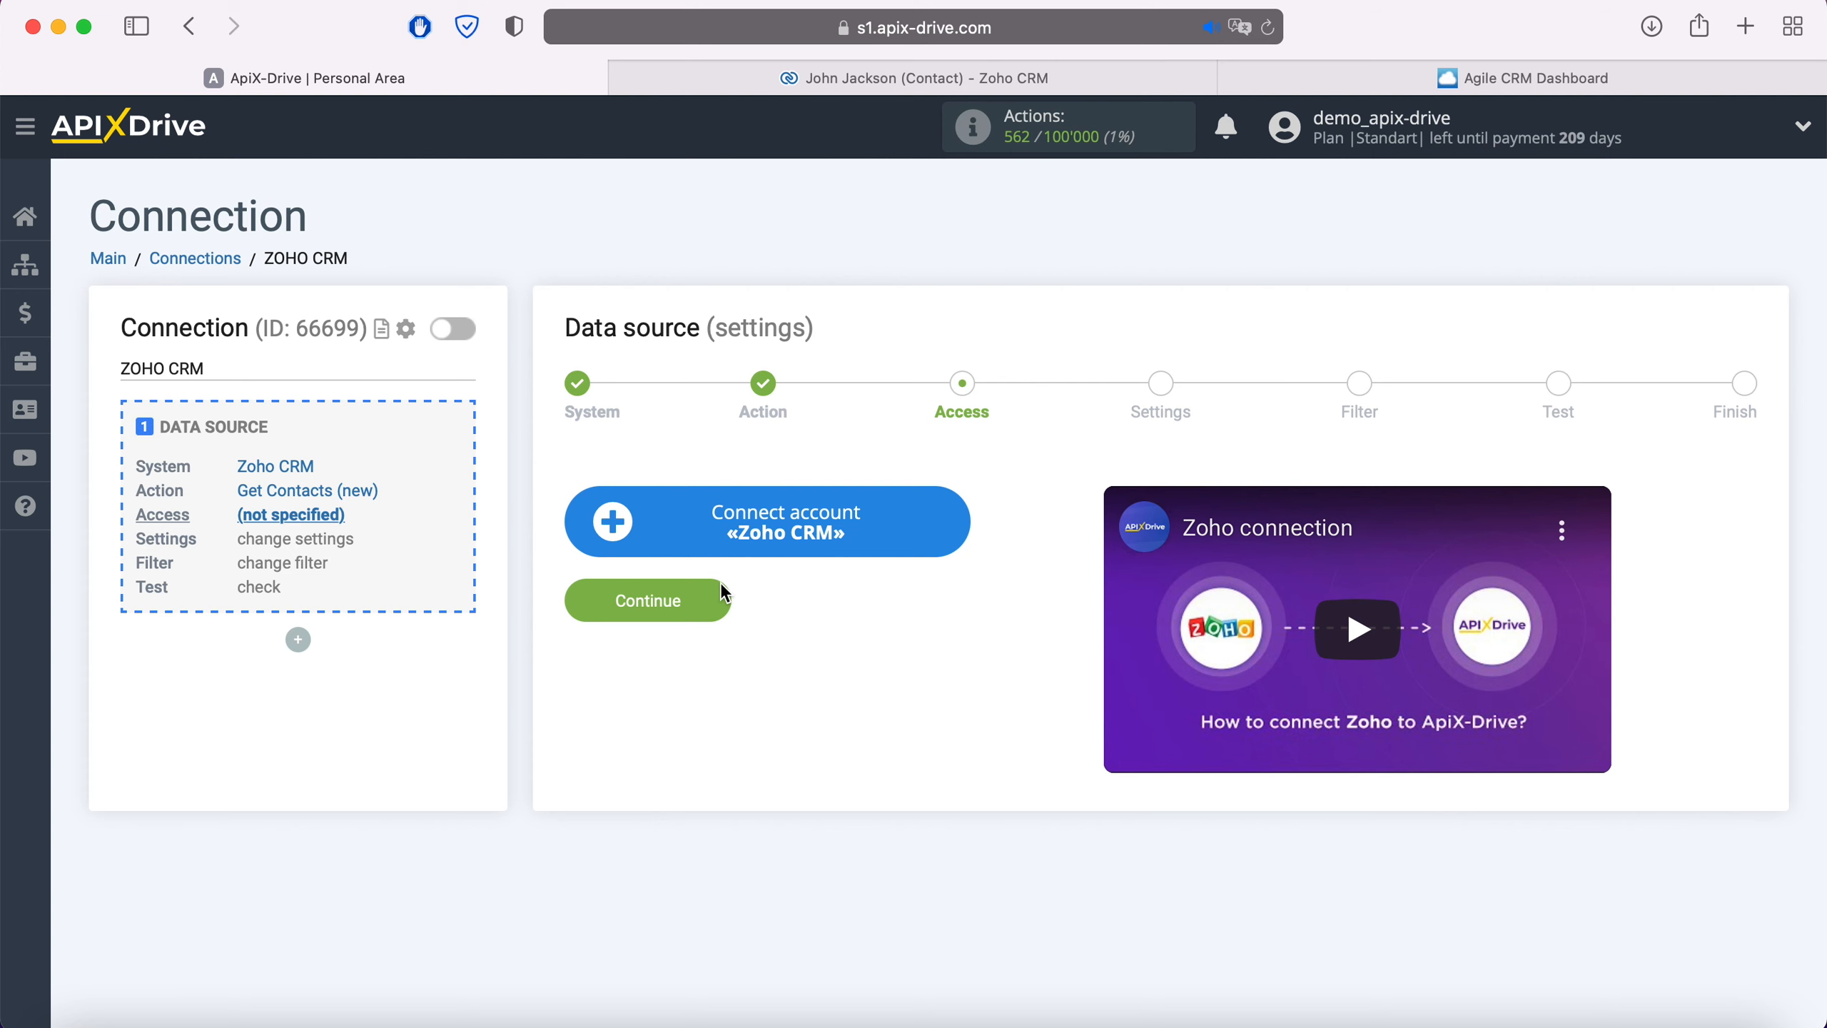
pyautogui.click(954, 519)
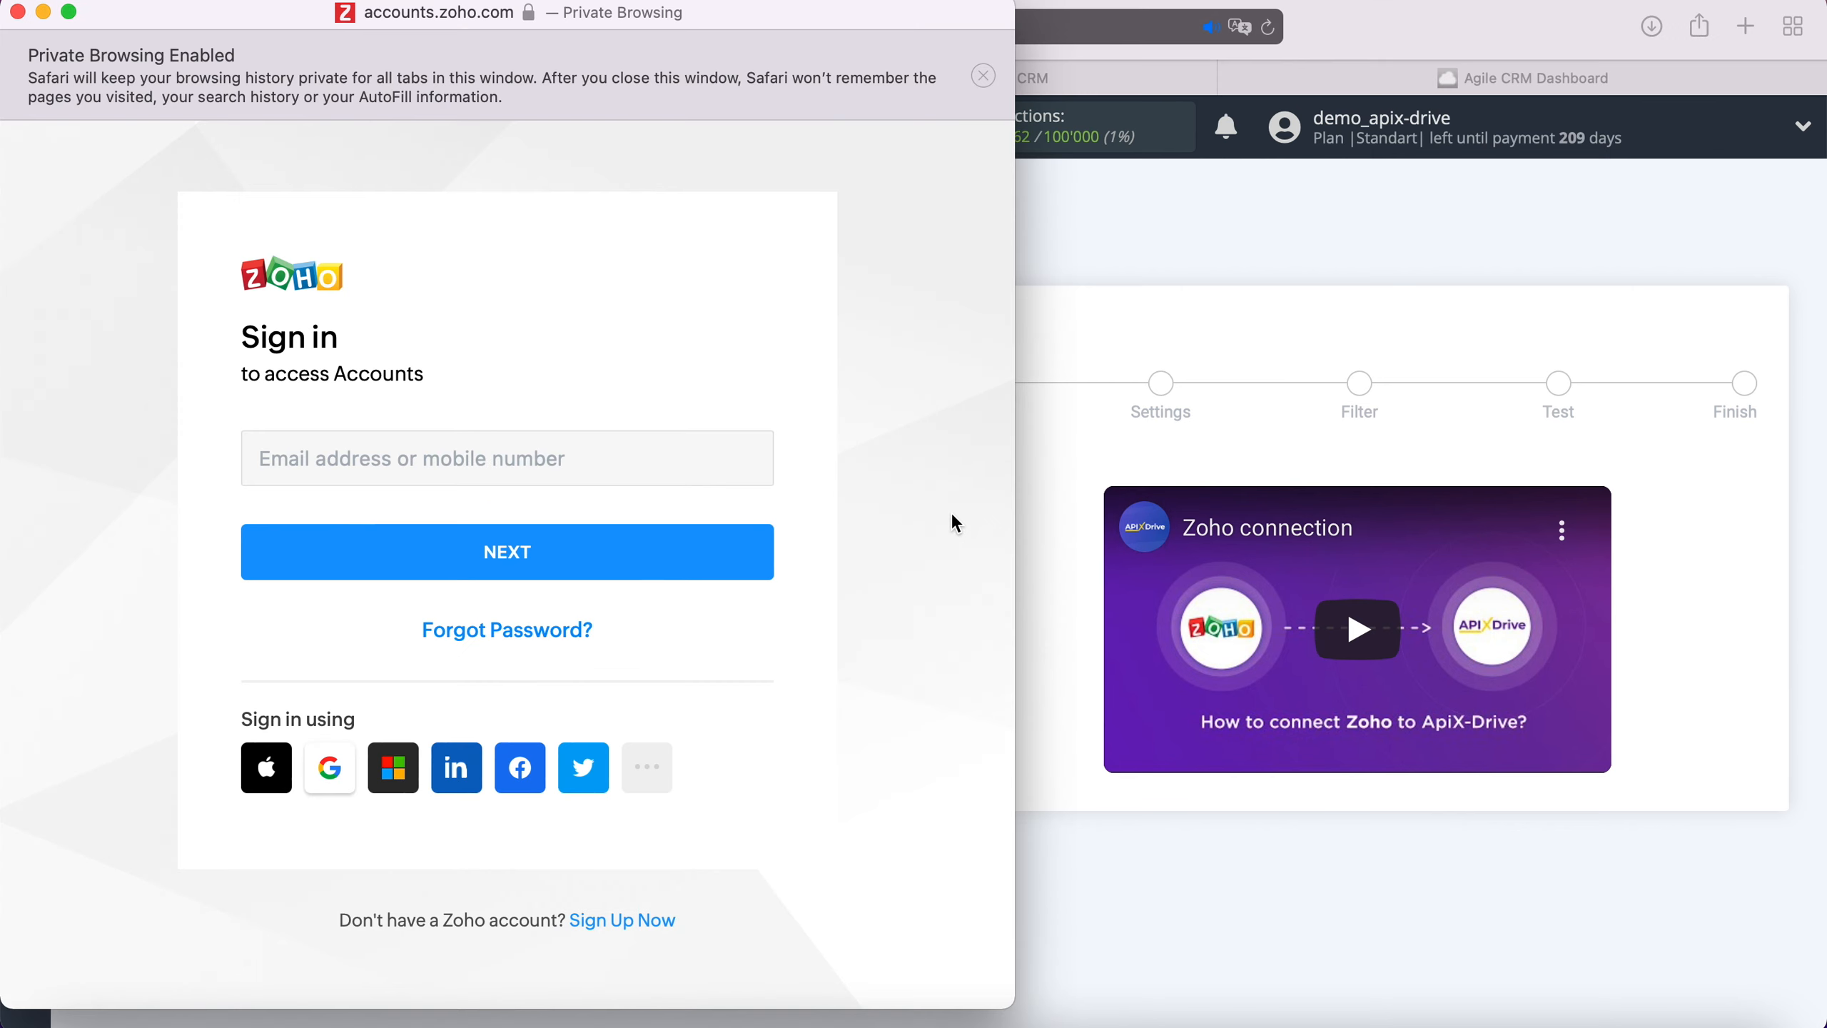
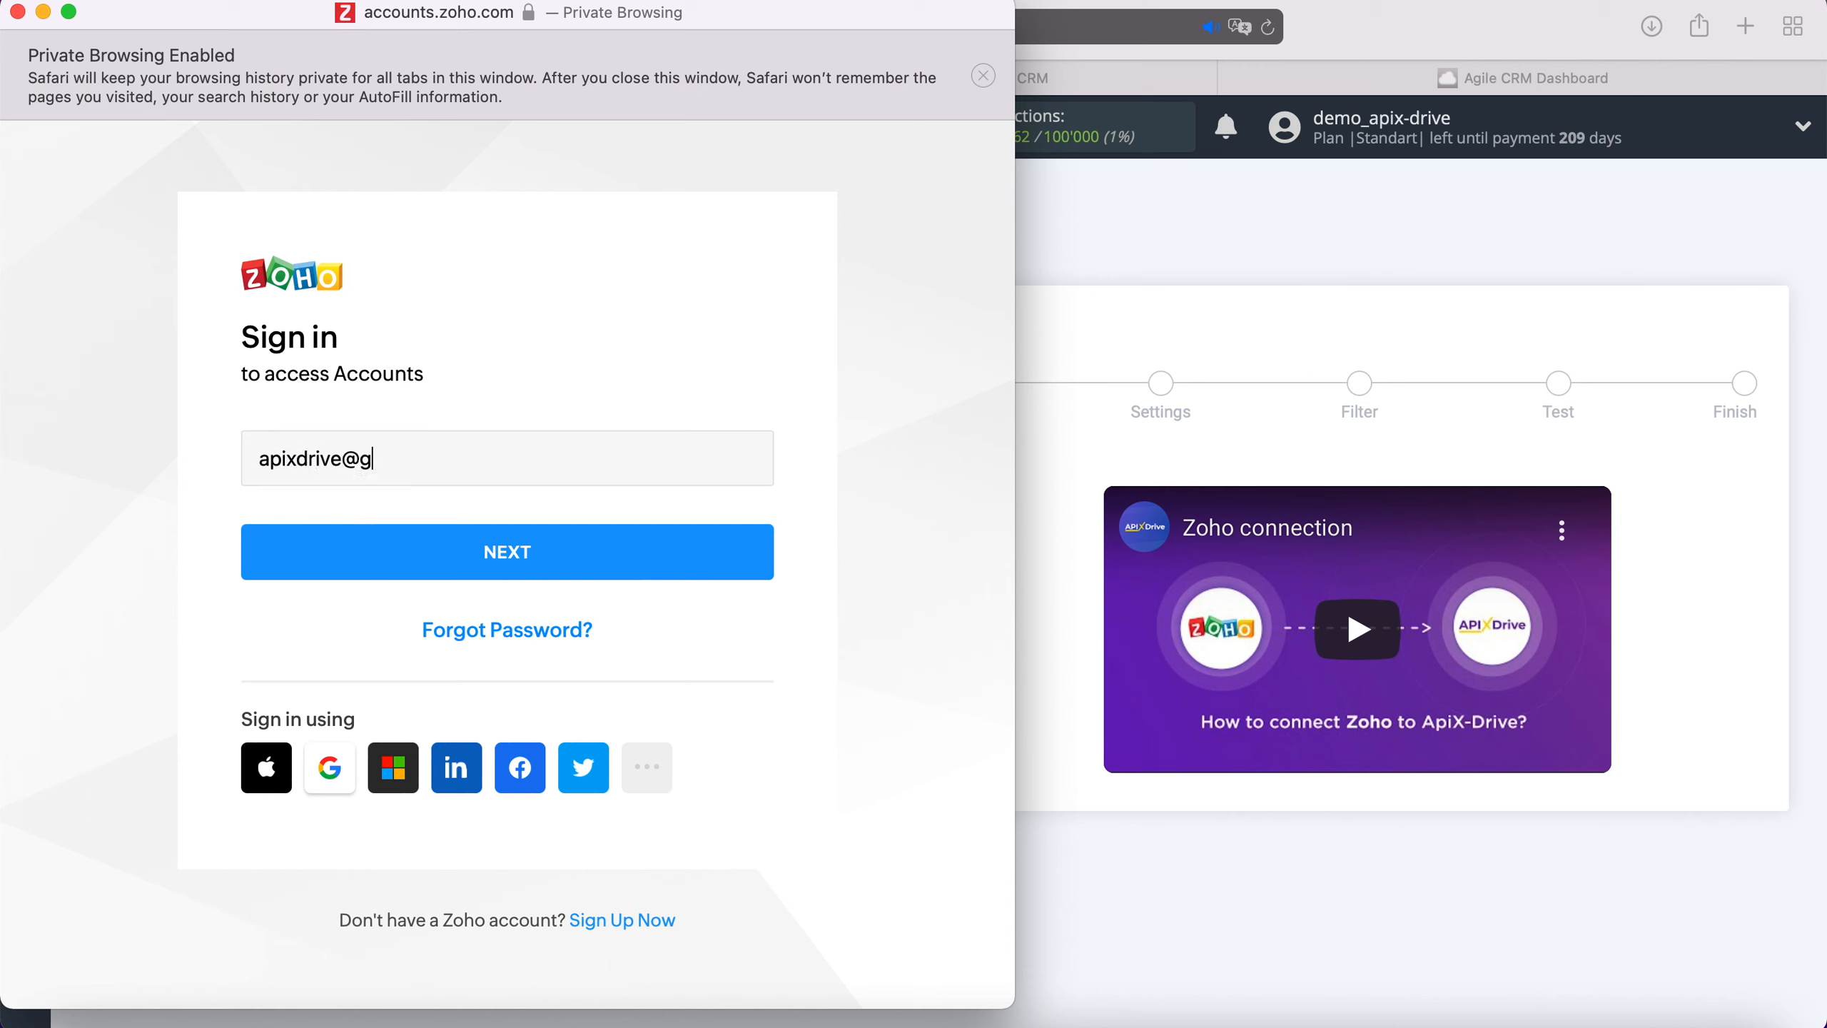
# Sign in to Zoho with the account e-mail and password, then accept ApiX Drive's access request
pyautogui.click(689, 559)
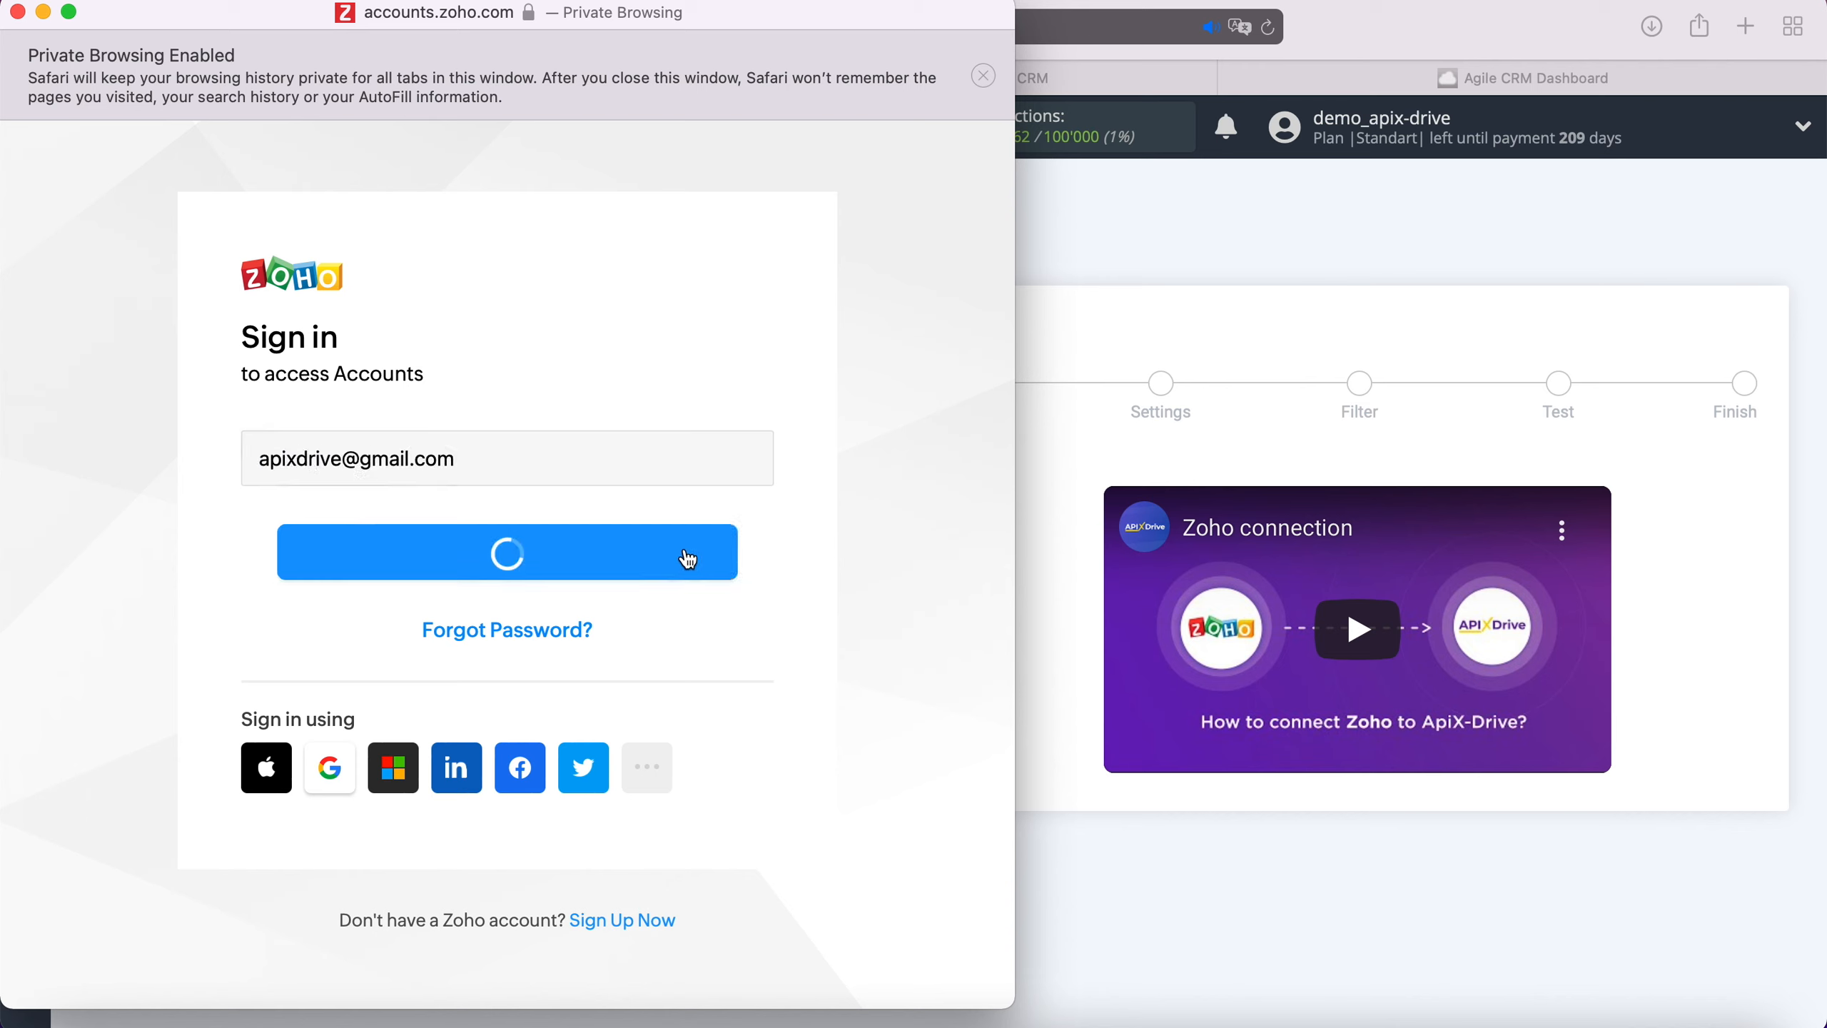
pyautogui.write('••••••••••')
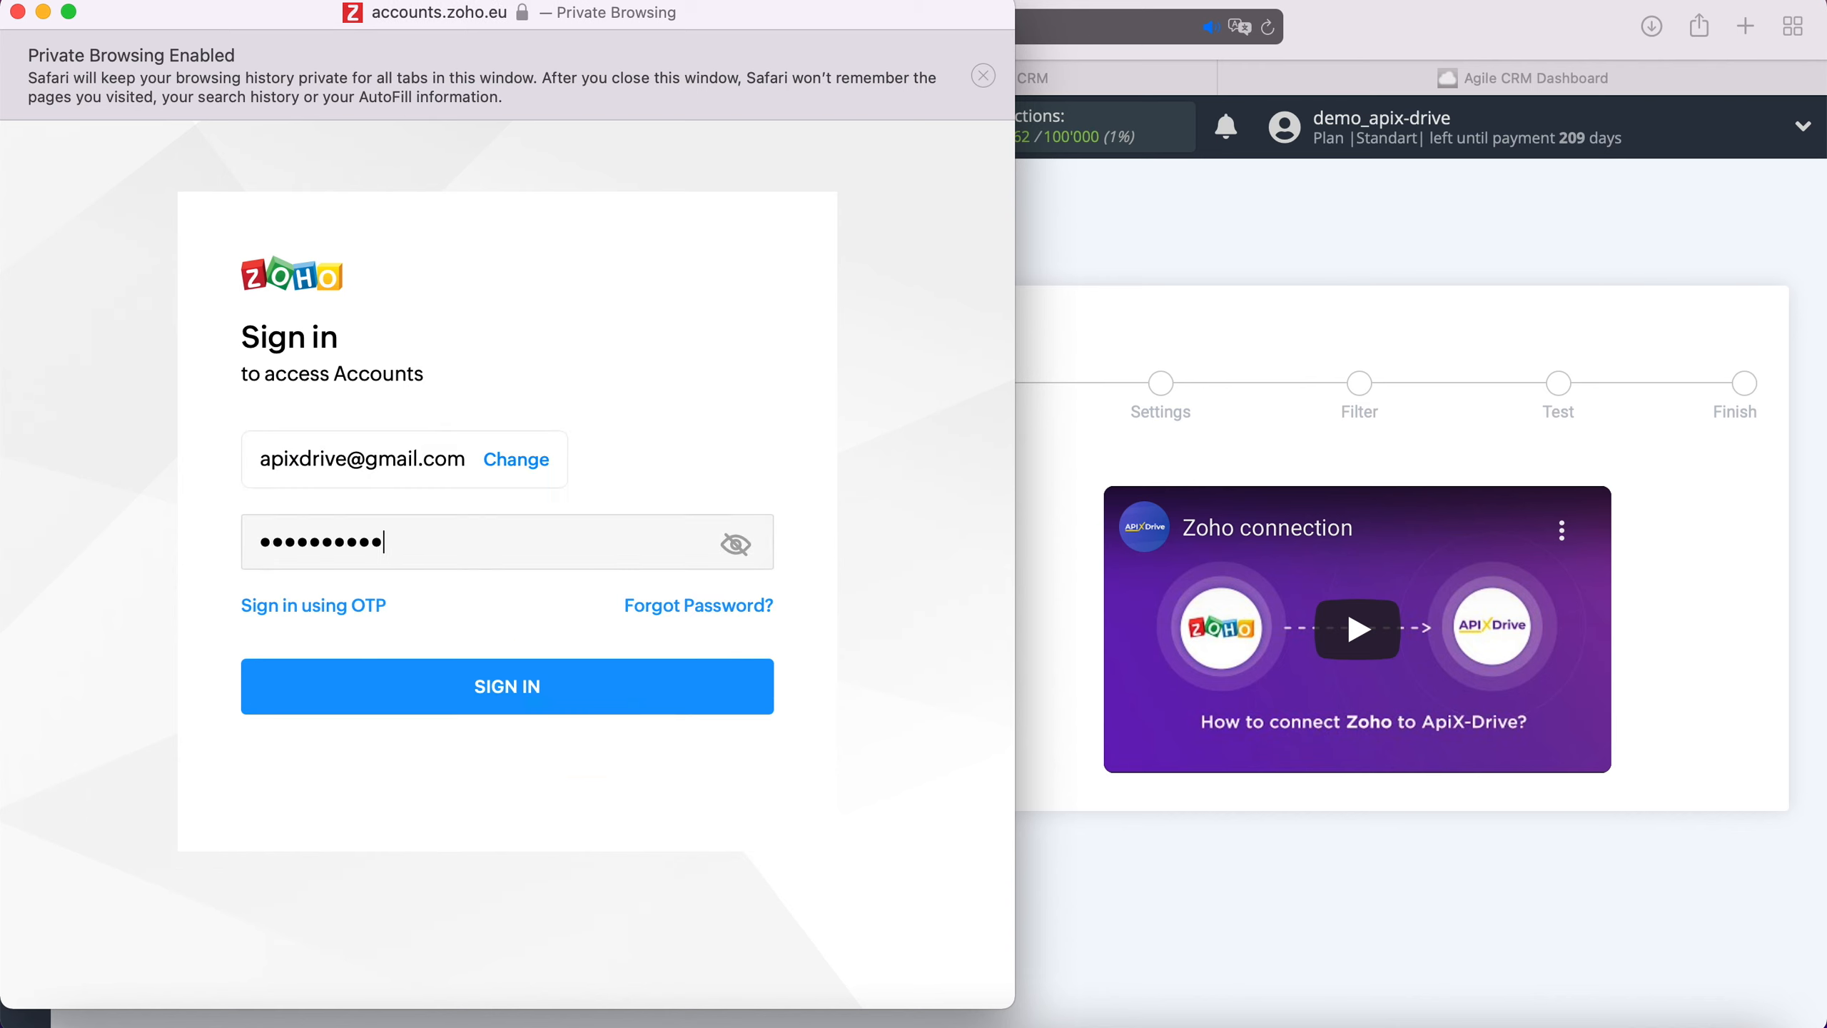
pyautogui.write('••')
pyautogui.click(584, 683)
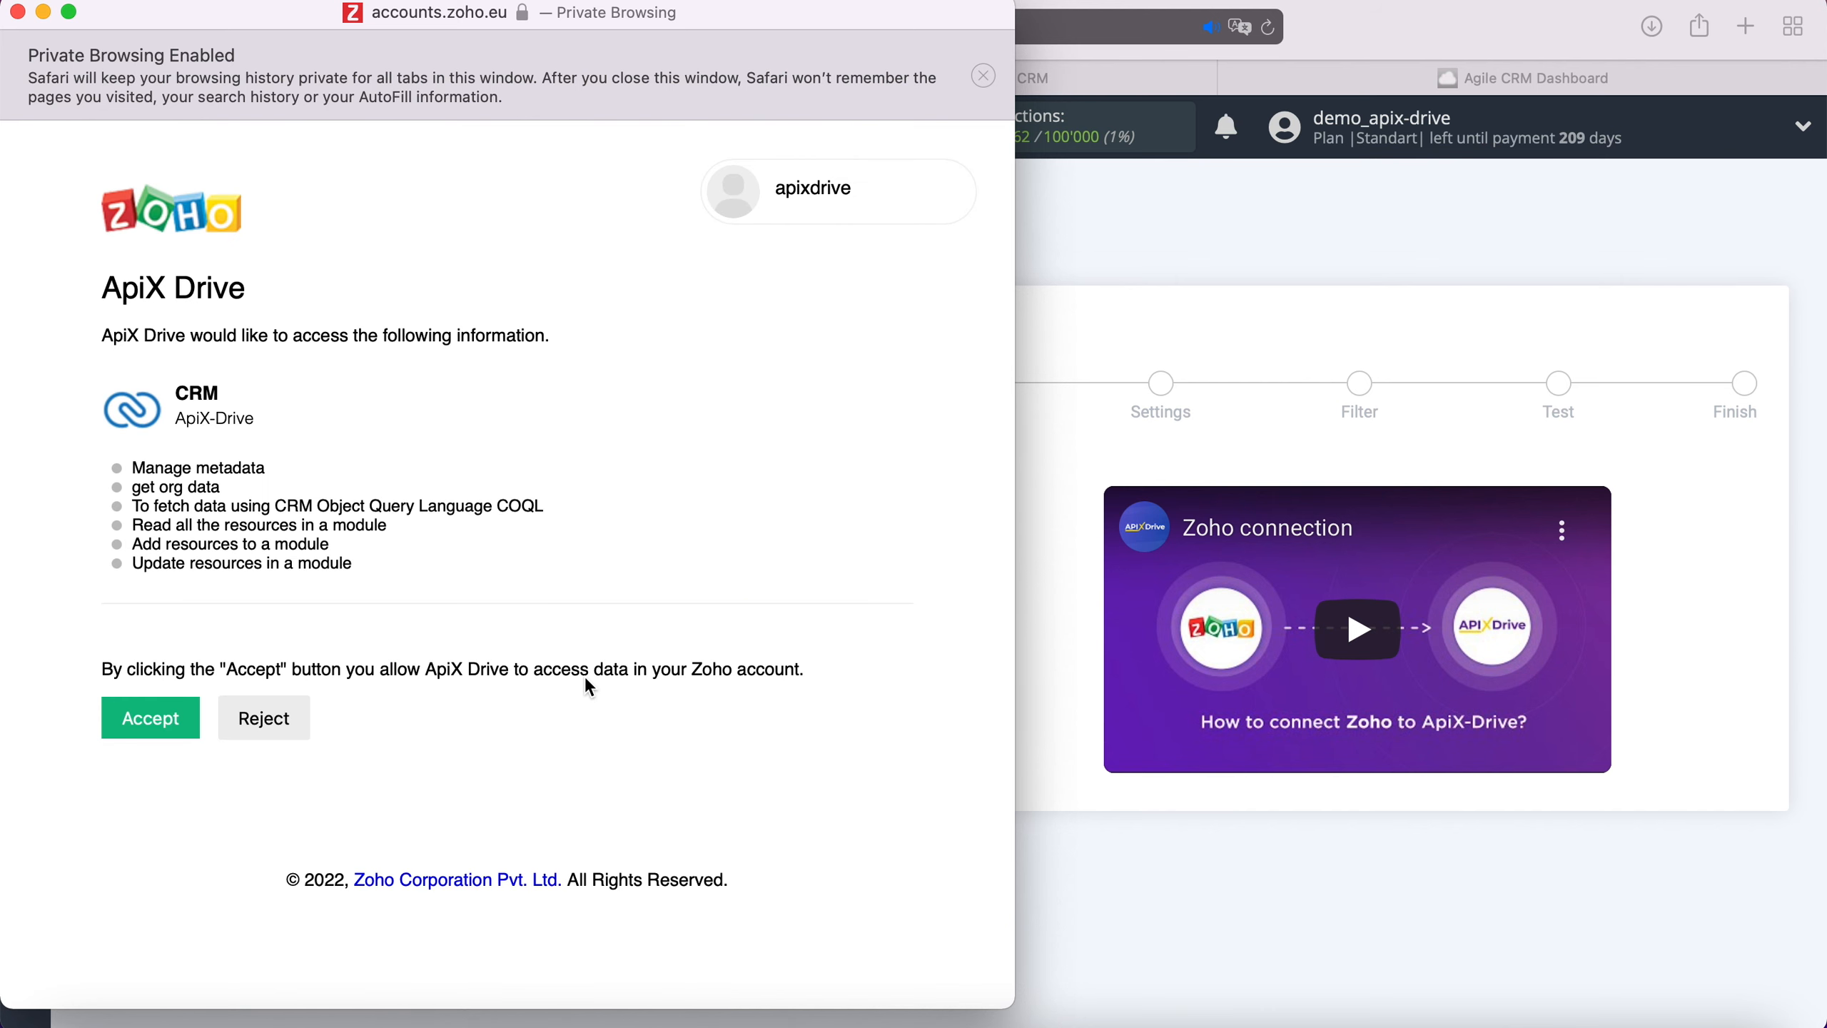
pyautogui.click(170, 715)
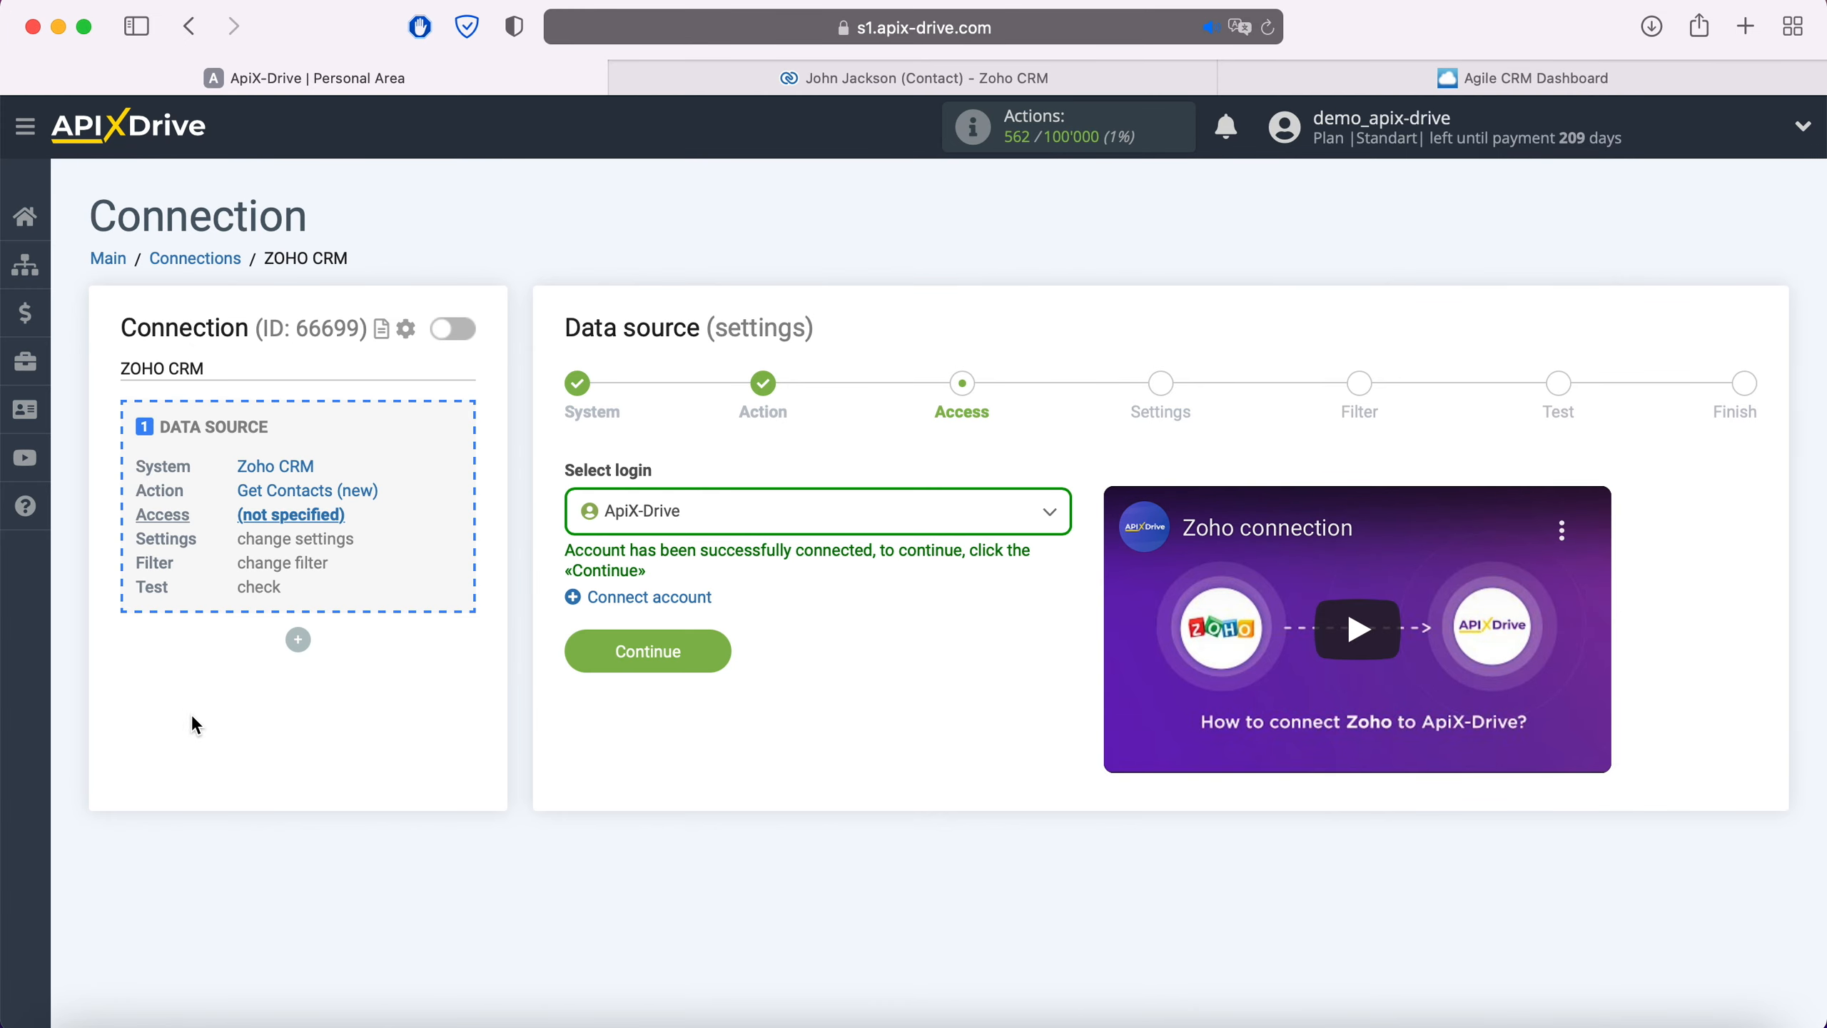
# Select the connected Zoho login, skip Settings and Filter, review the test contact, and finish the source
pyautogui.click(701, 522)
pyautogui.click(694, 659)
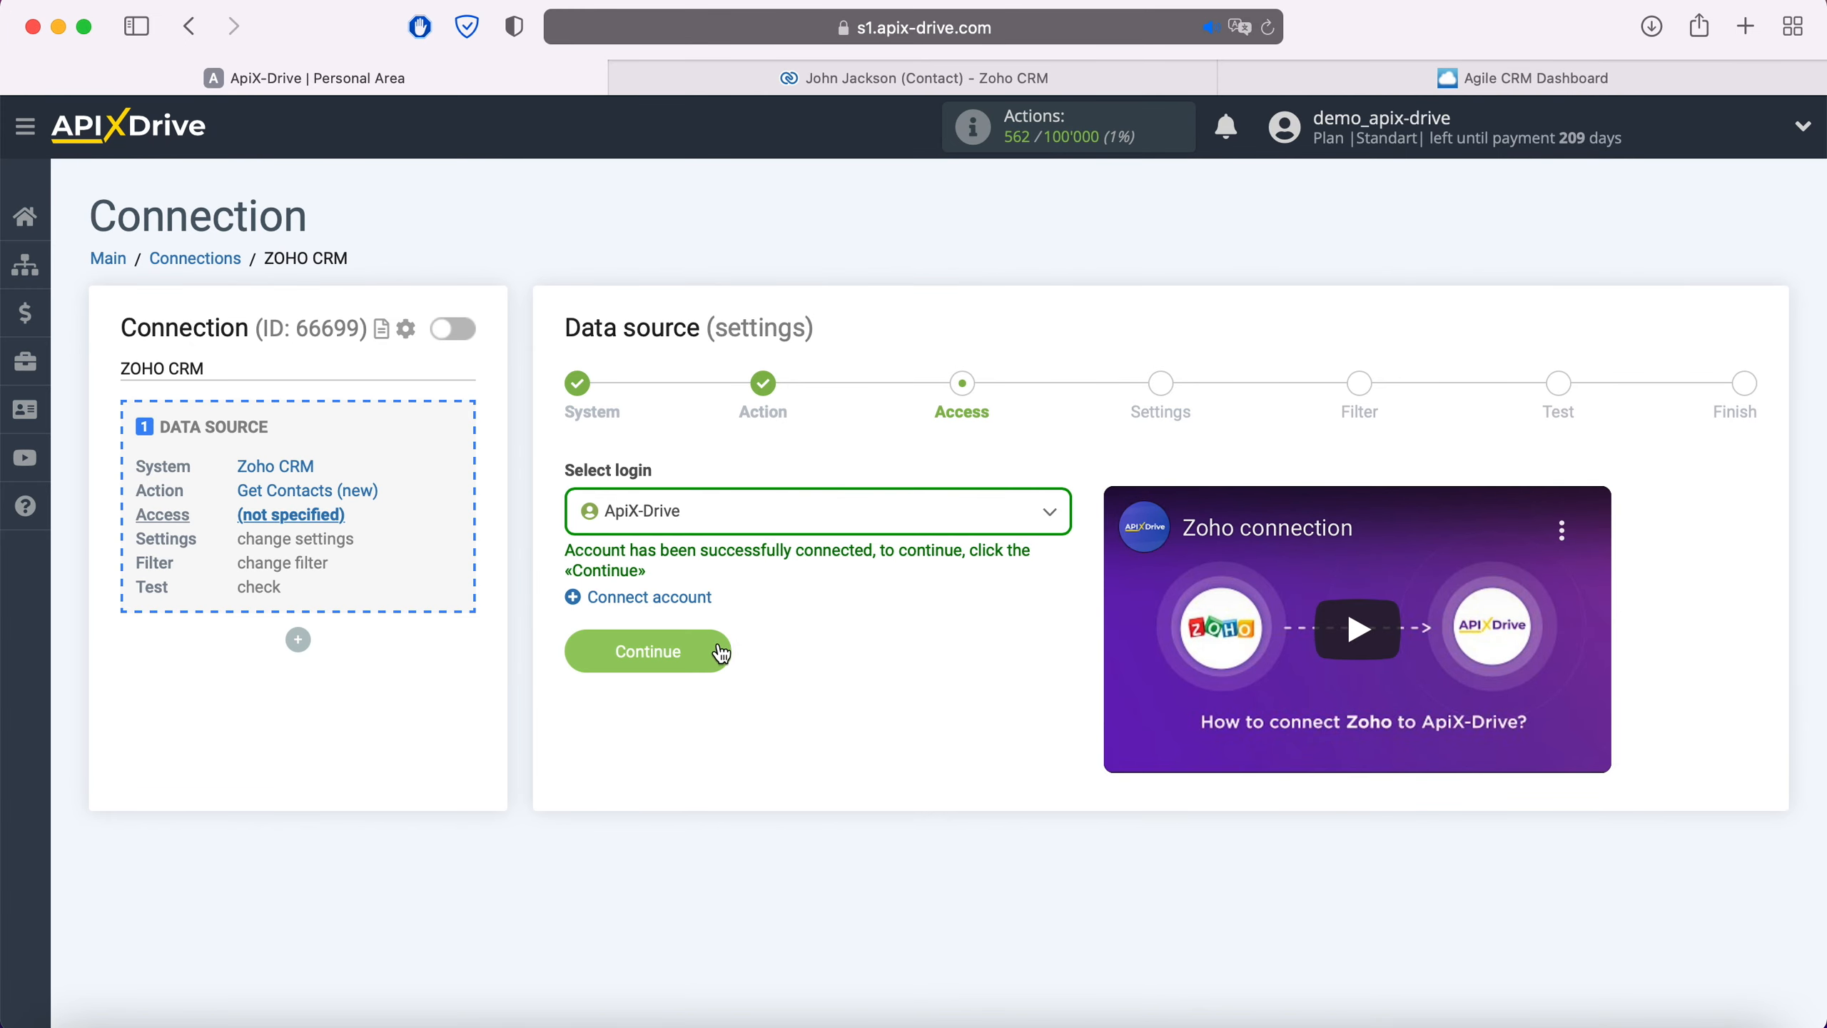
pyautogui.click(719, 652)
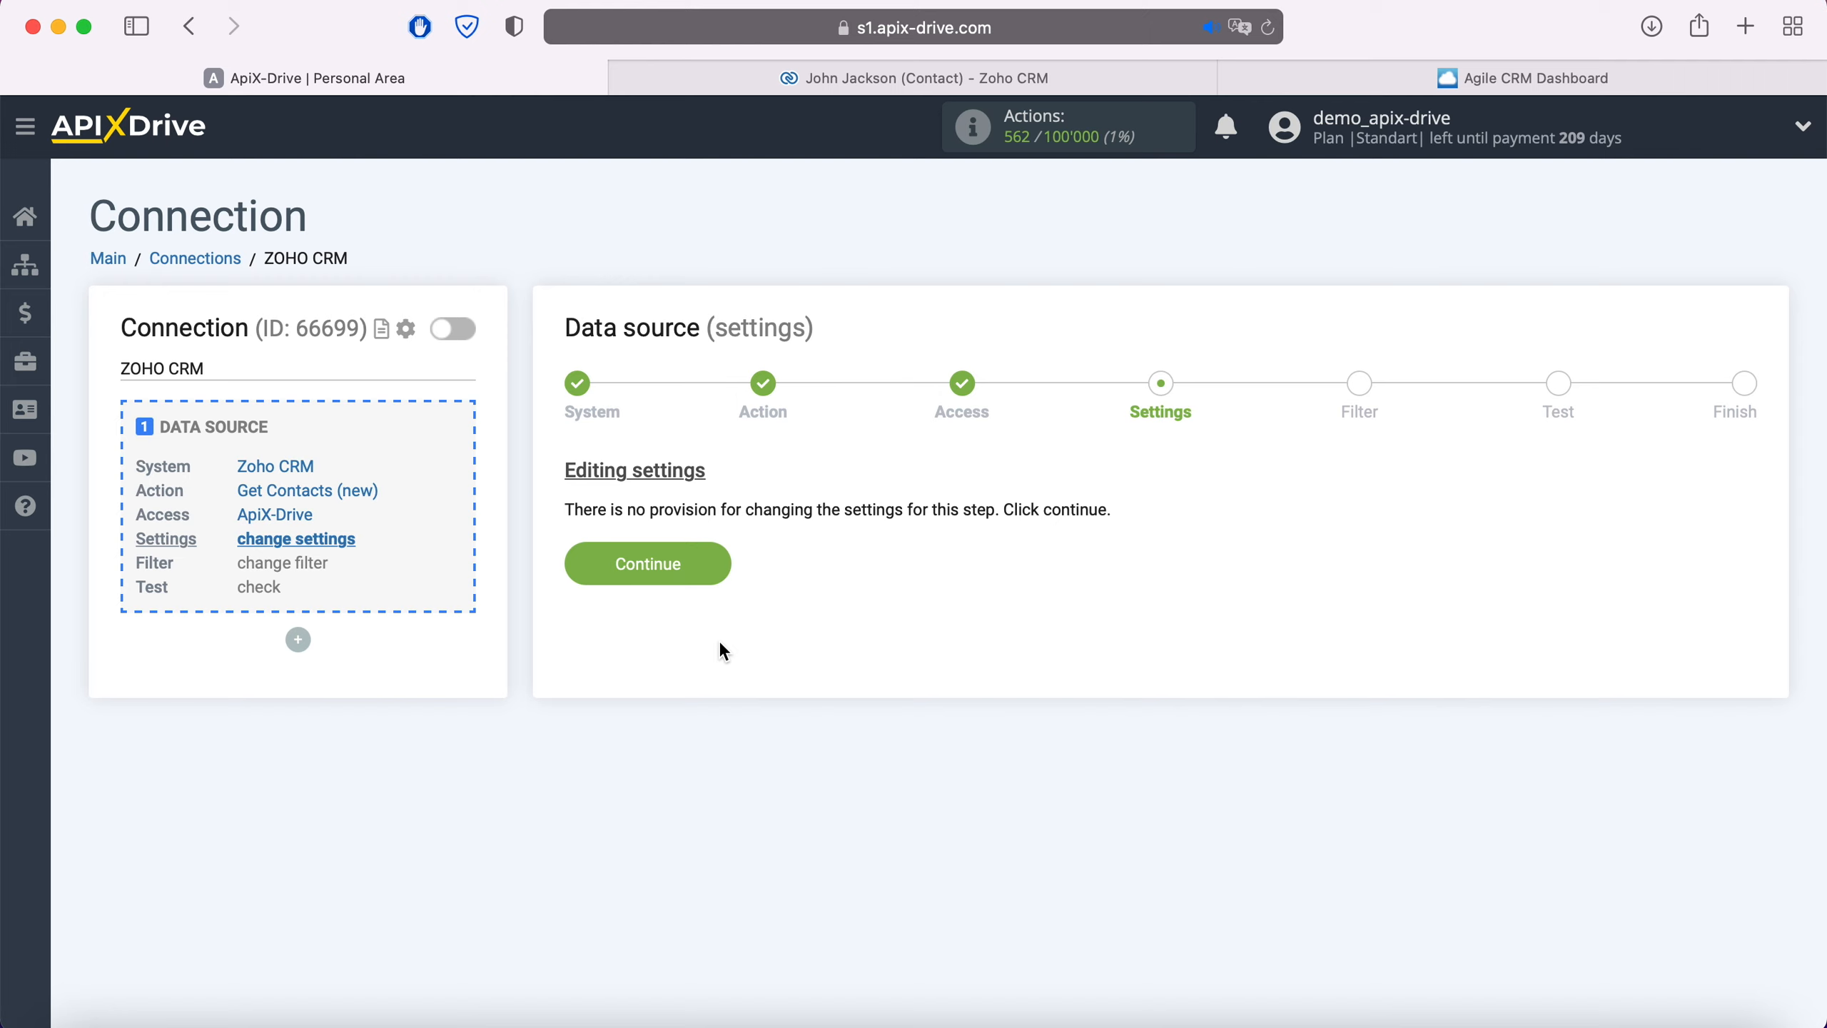
pyautogui.click(721, 565)
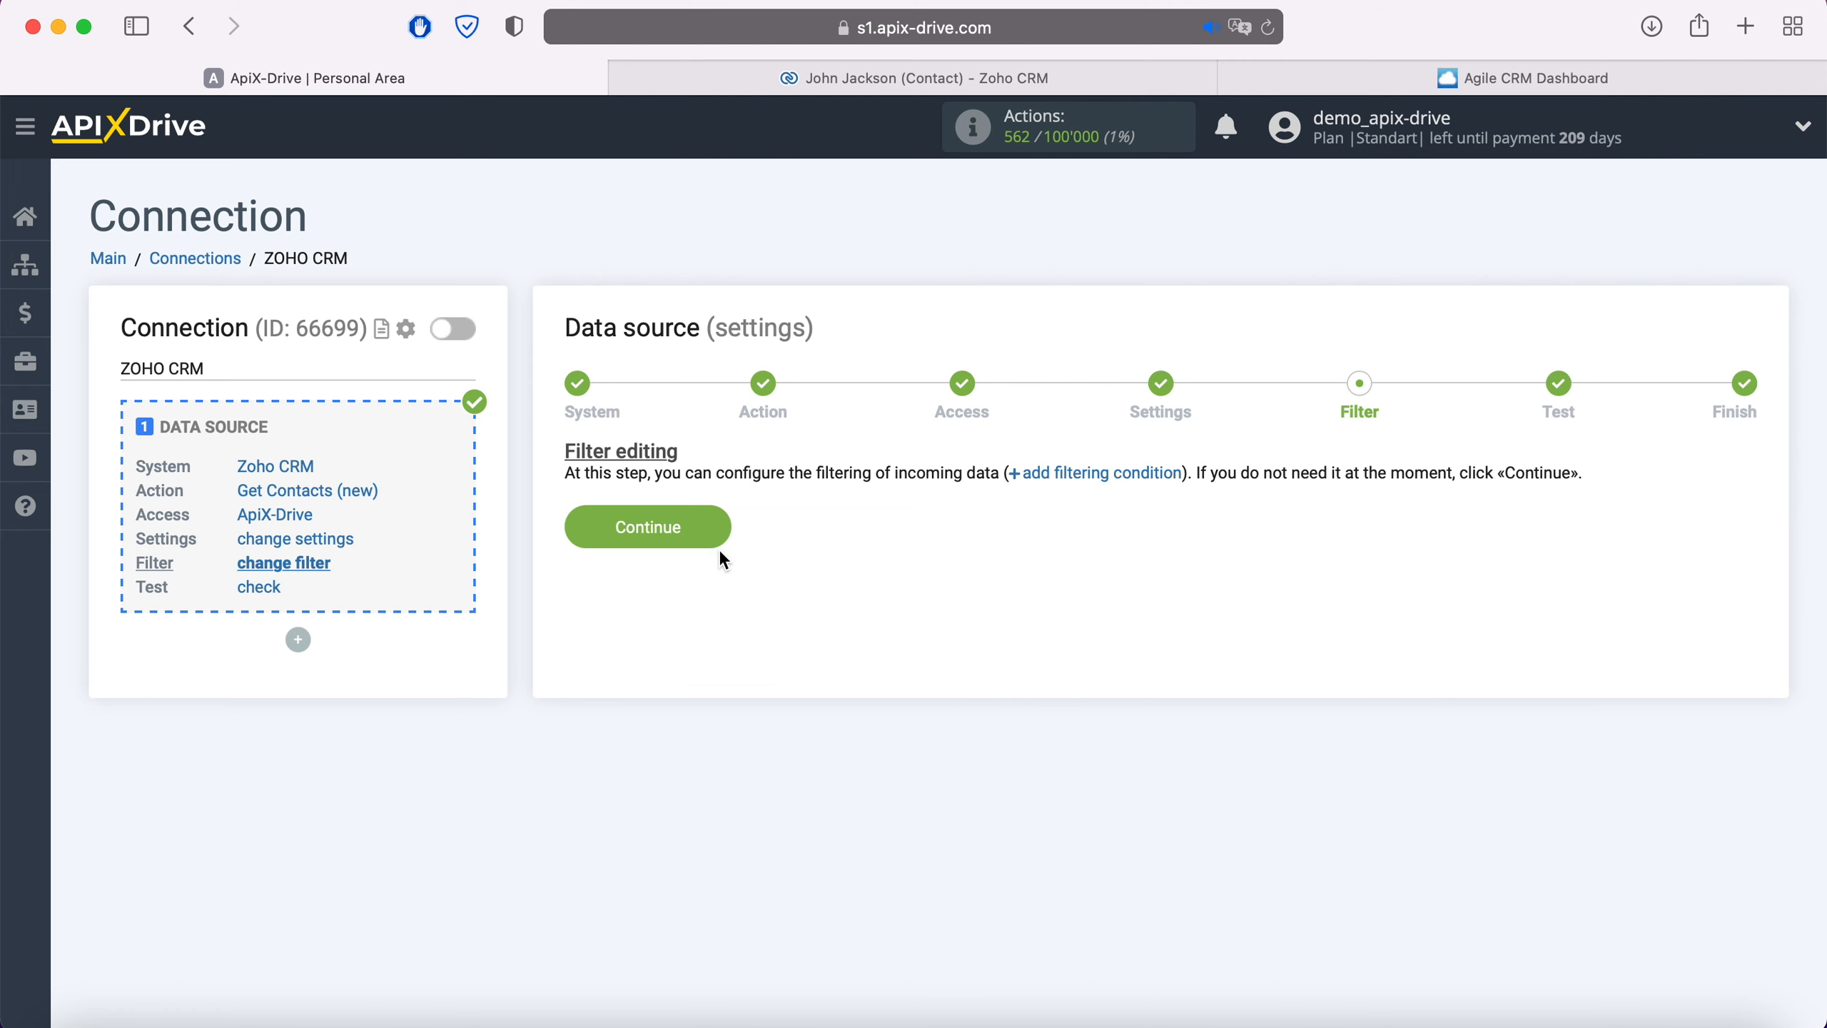
pyautogui.click(718, 526)
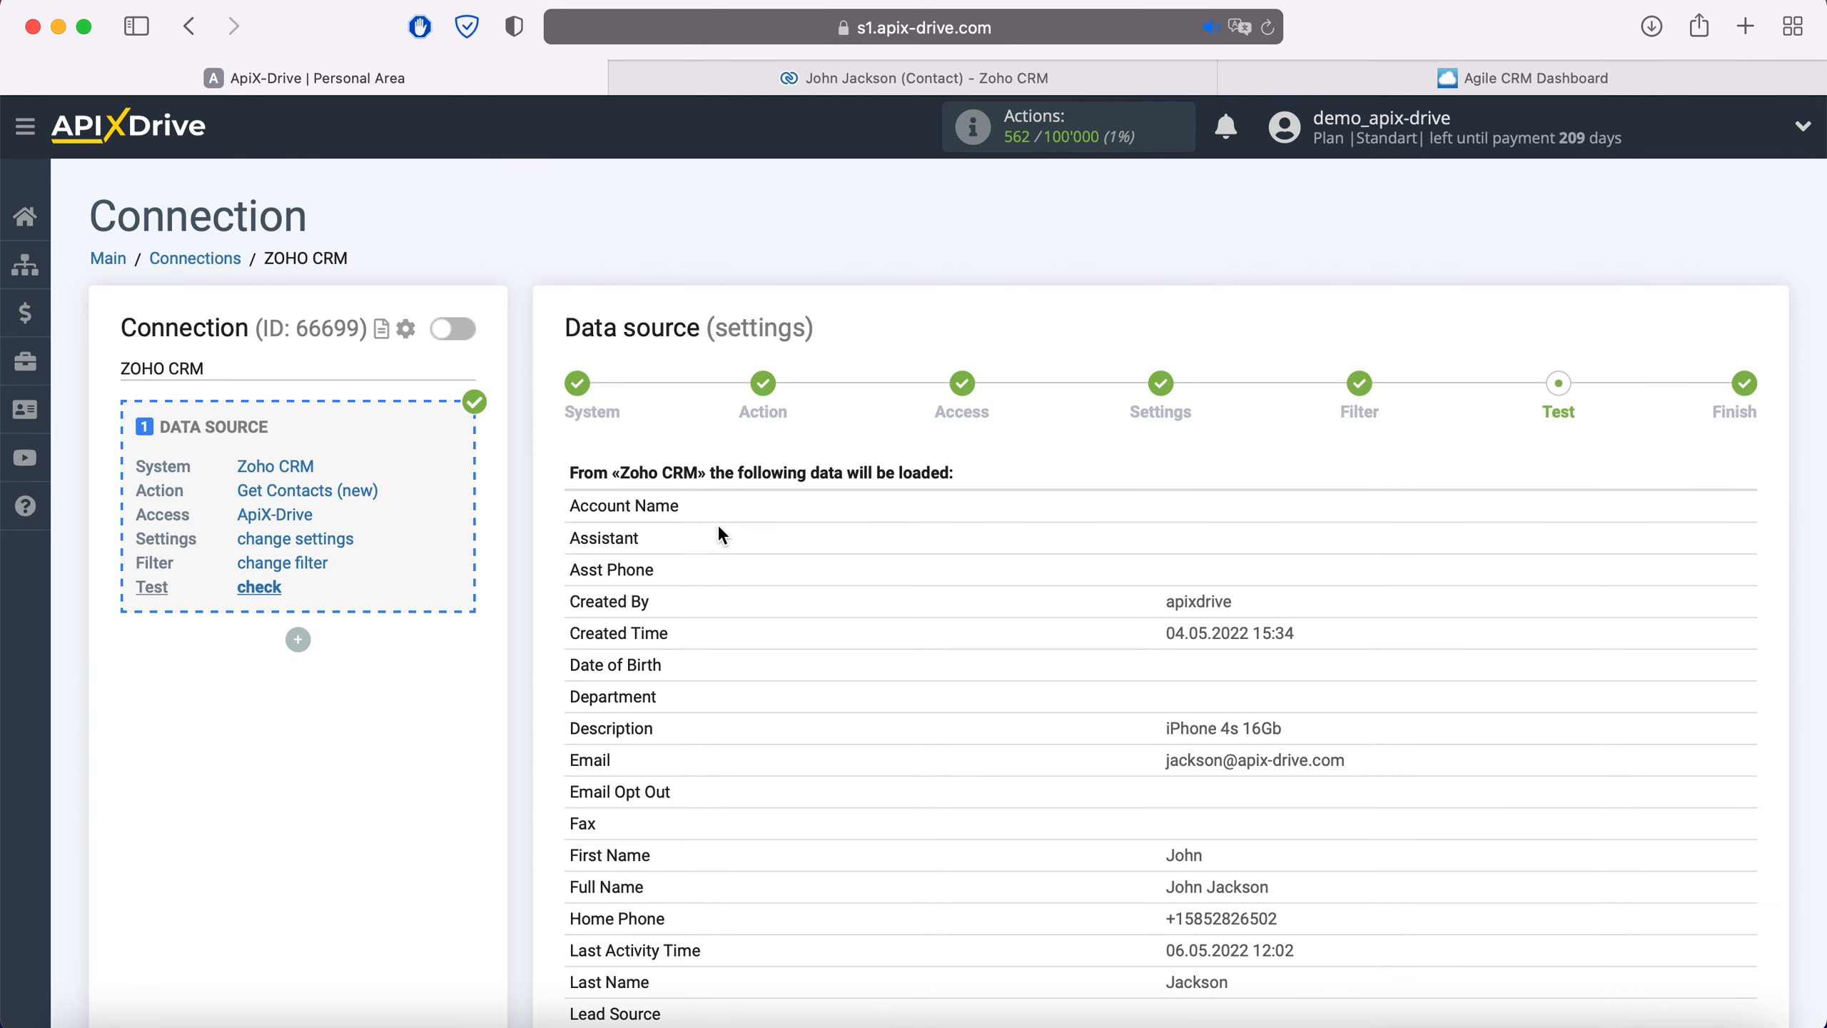
pyautogui.scroll(-10, 722, 536)
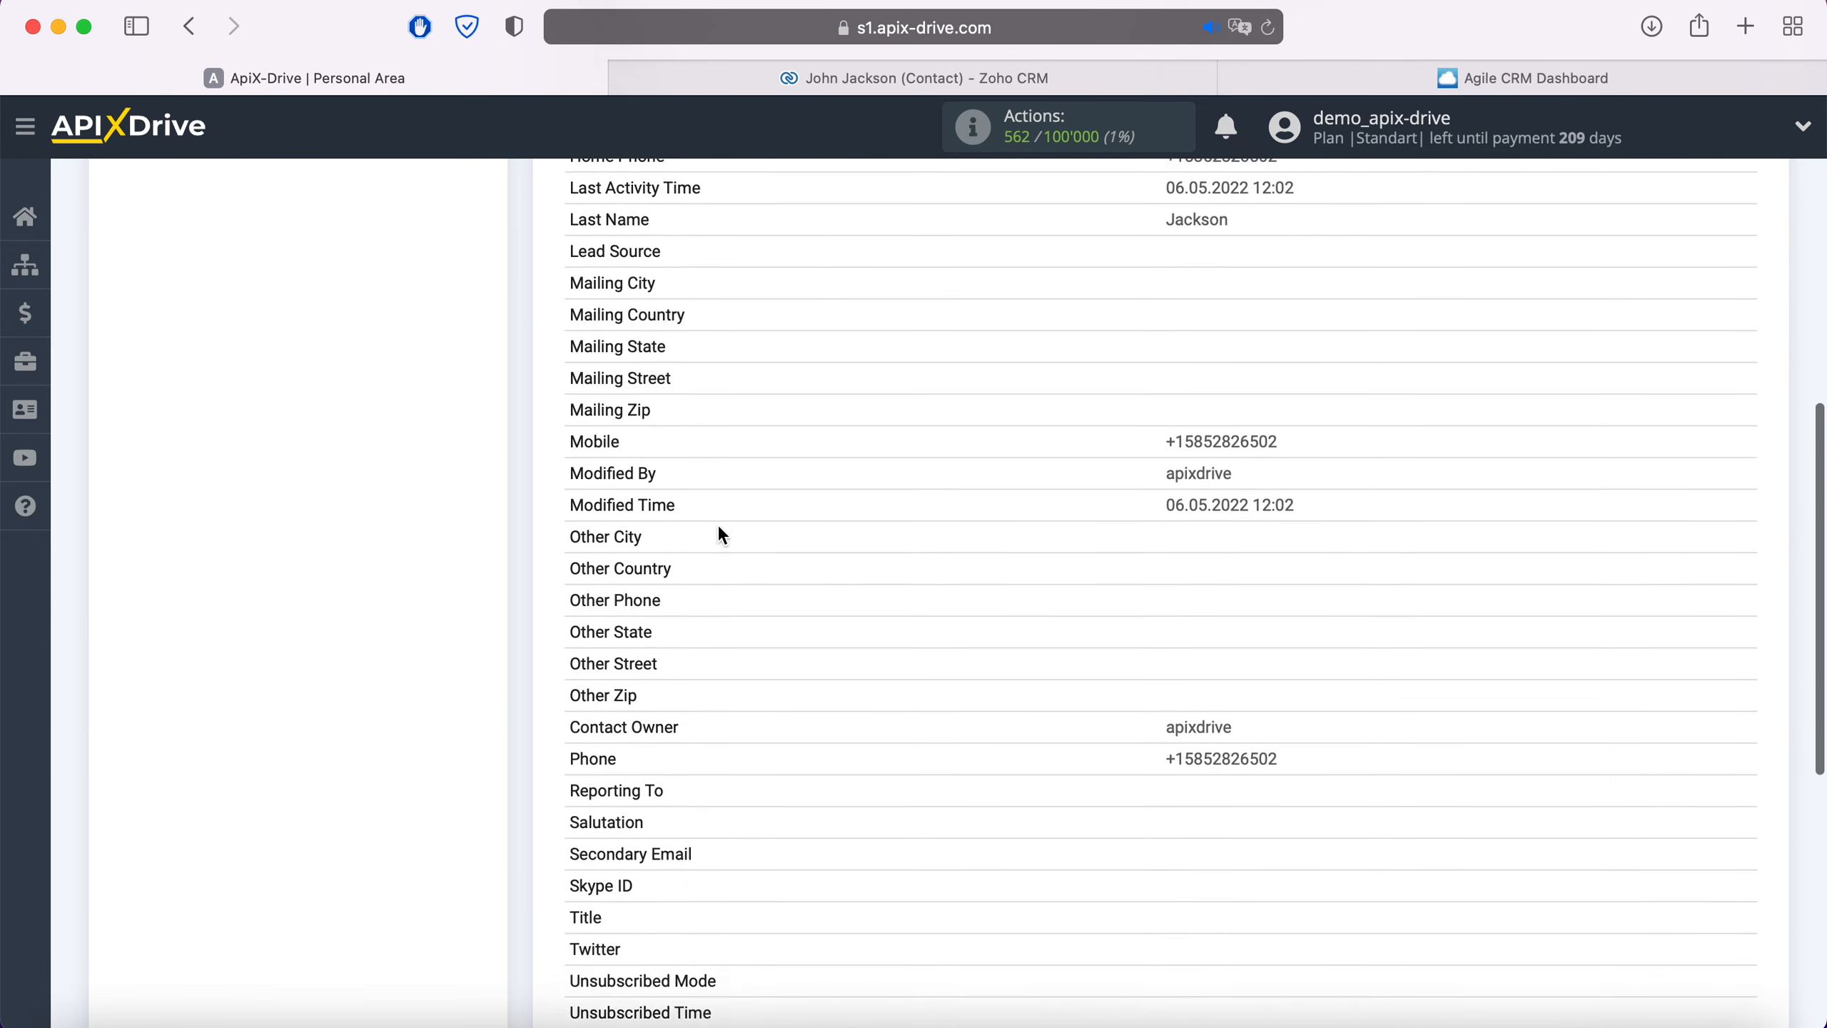
pyautogui.scroll(-4, 722, 534)
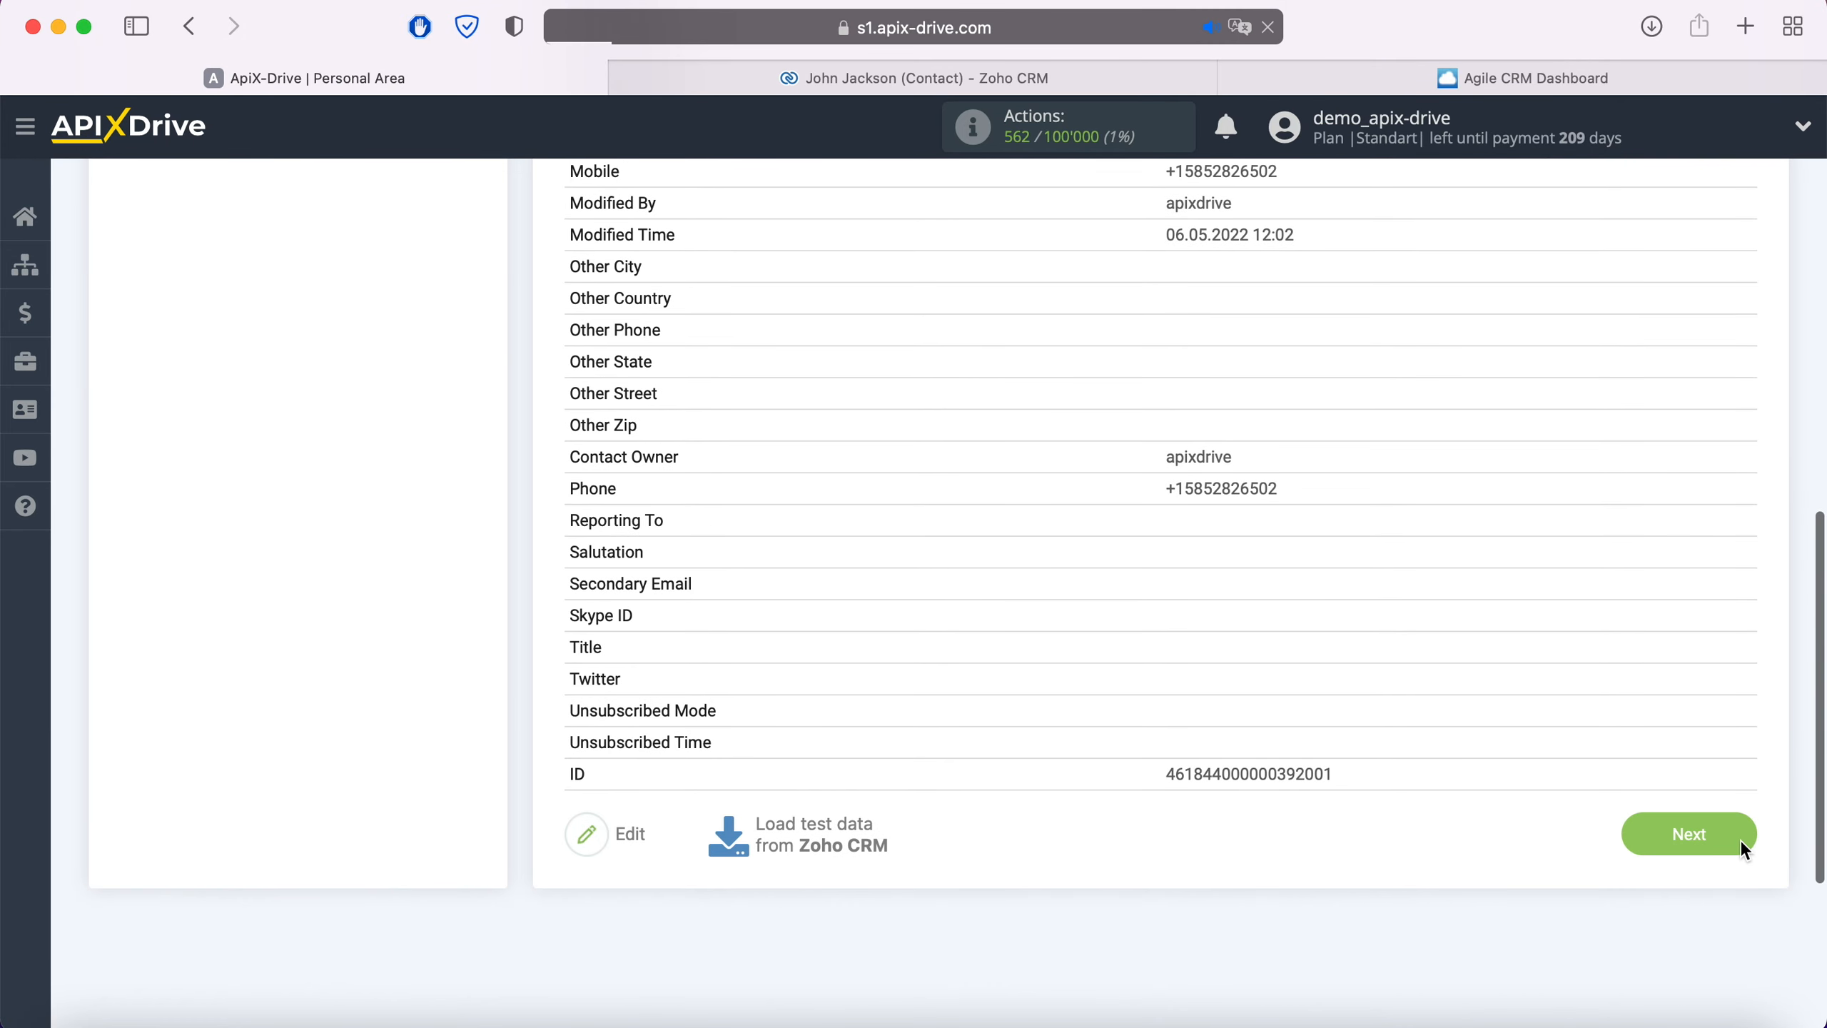
pyautogui.click(1740, 840)
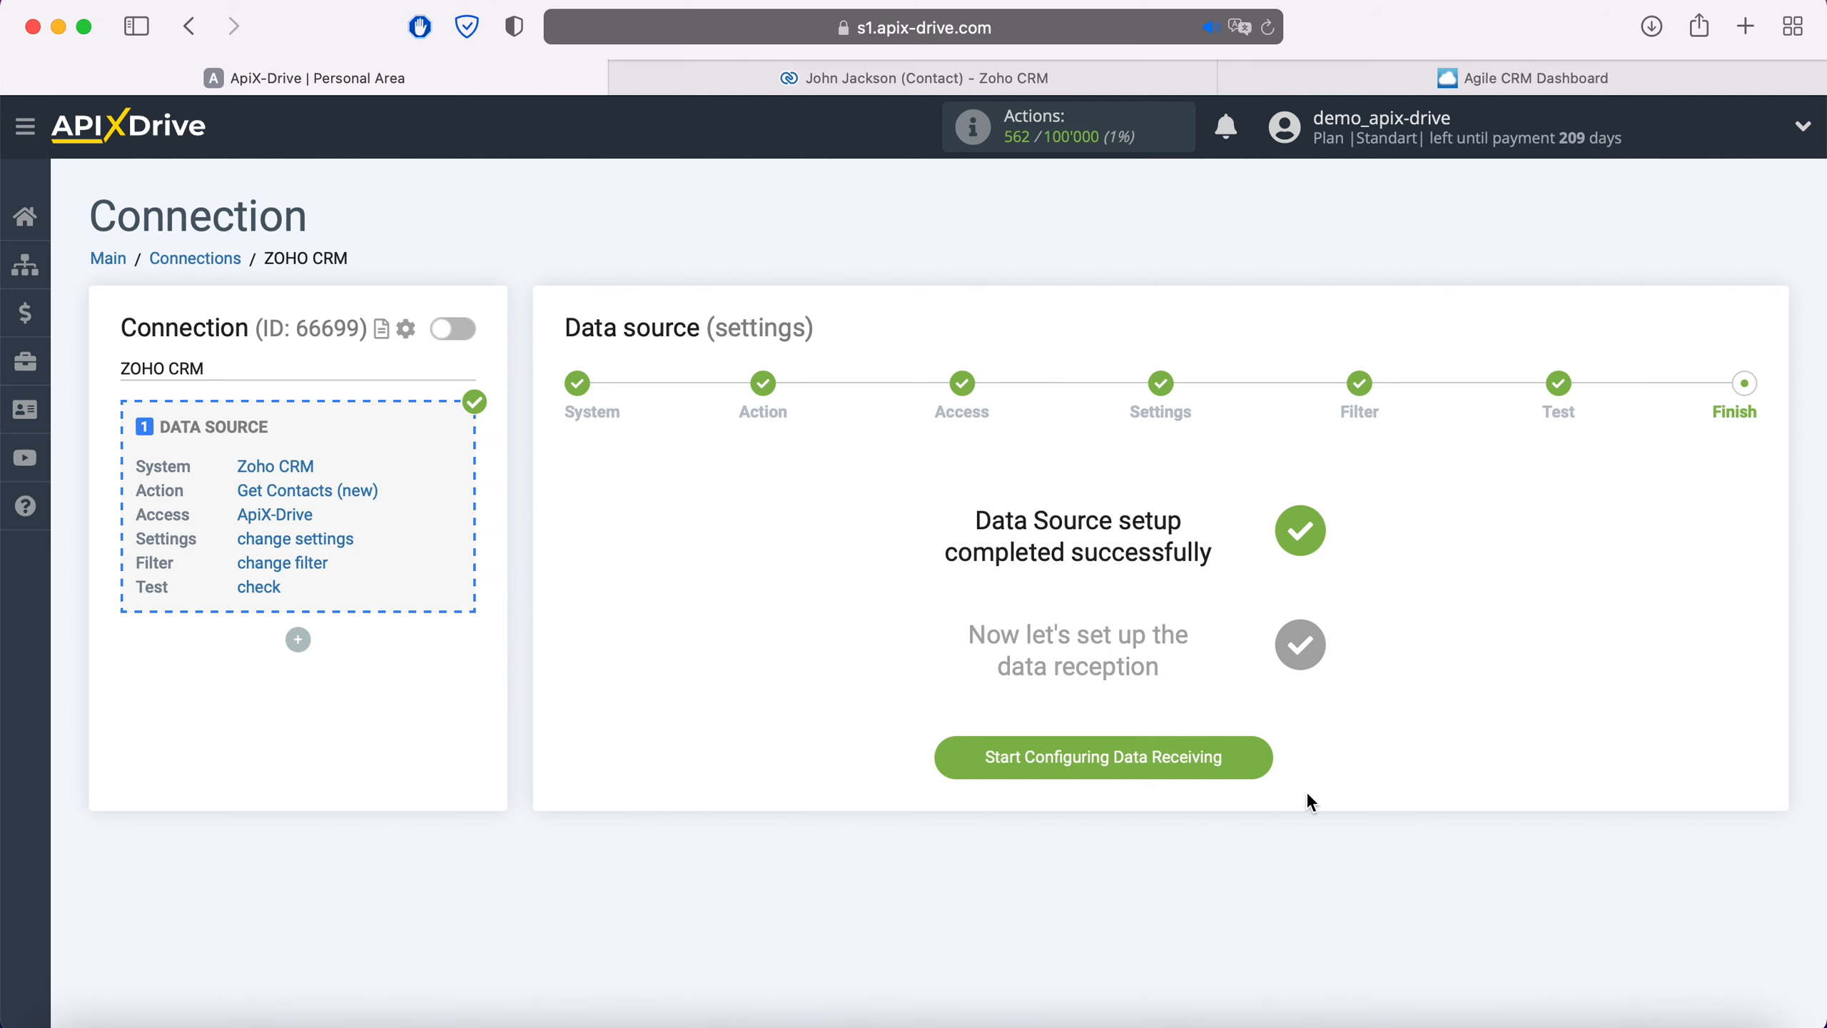
# Set Agile CRM as the data destination with the Create Deal action
pyautogui.click(1255, 758)
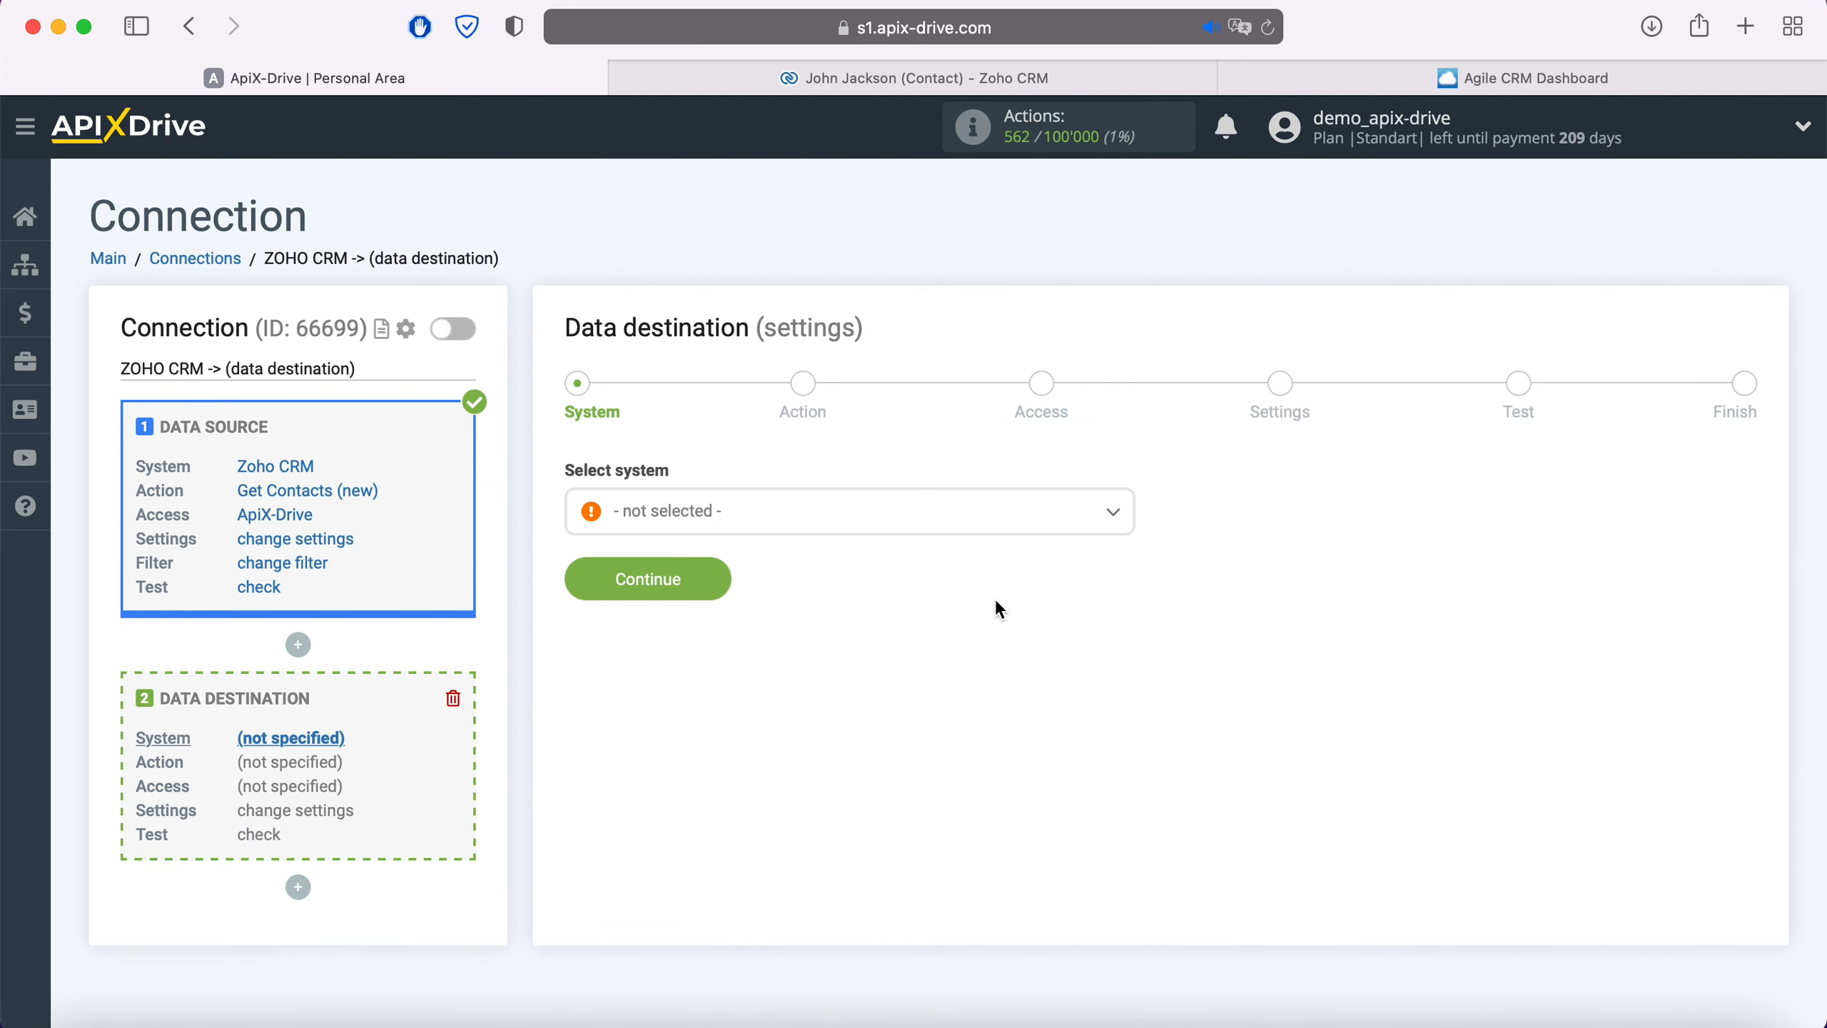
pyautogui.click(947, 522)
pyautogui.click(689, 781)
pyautogui.click(712, 575)
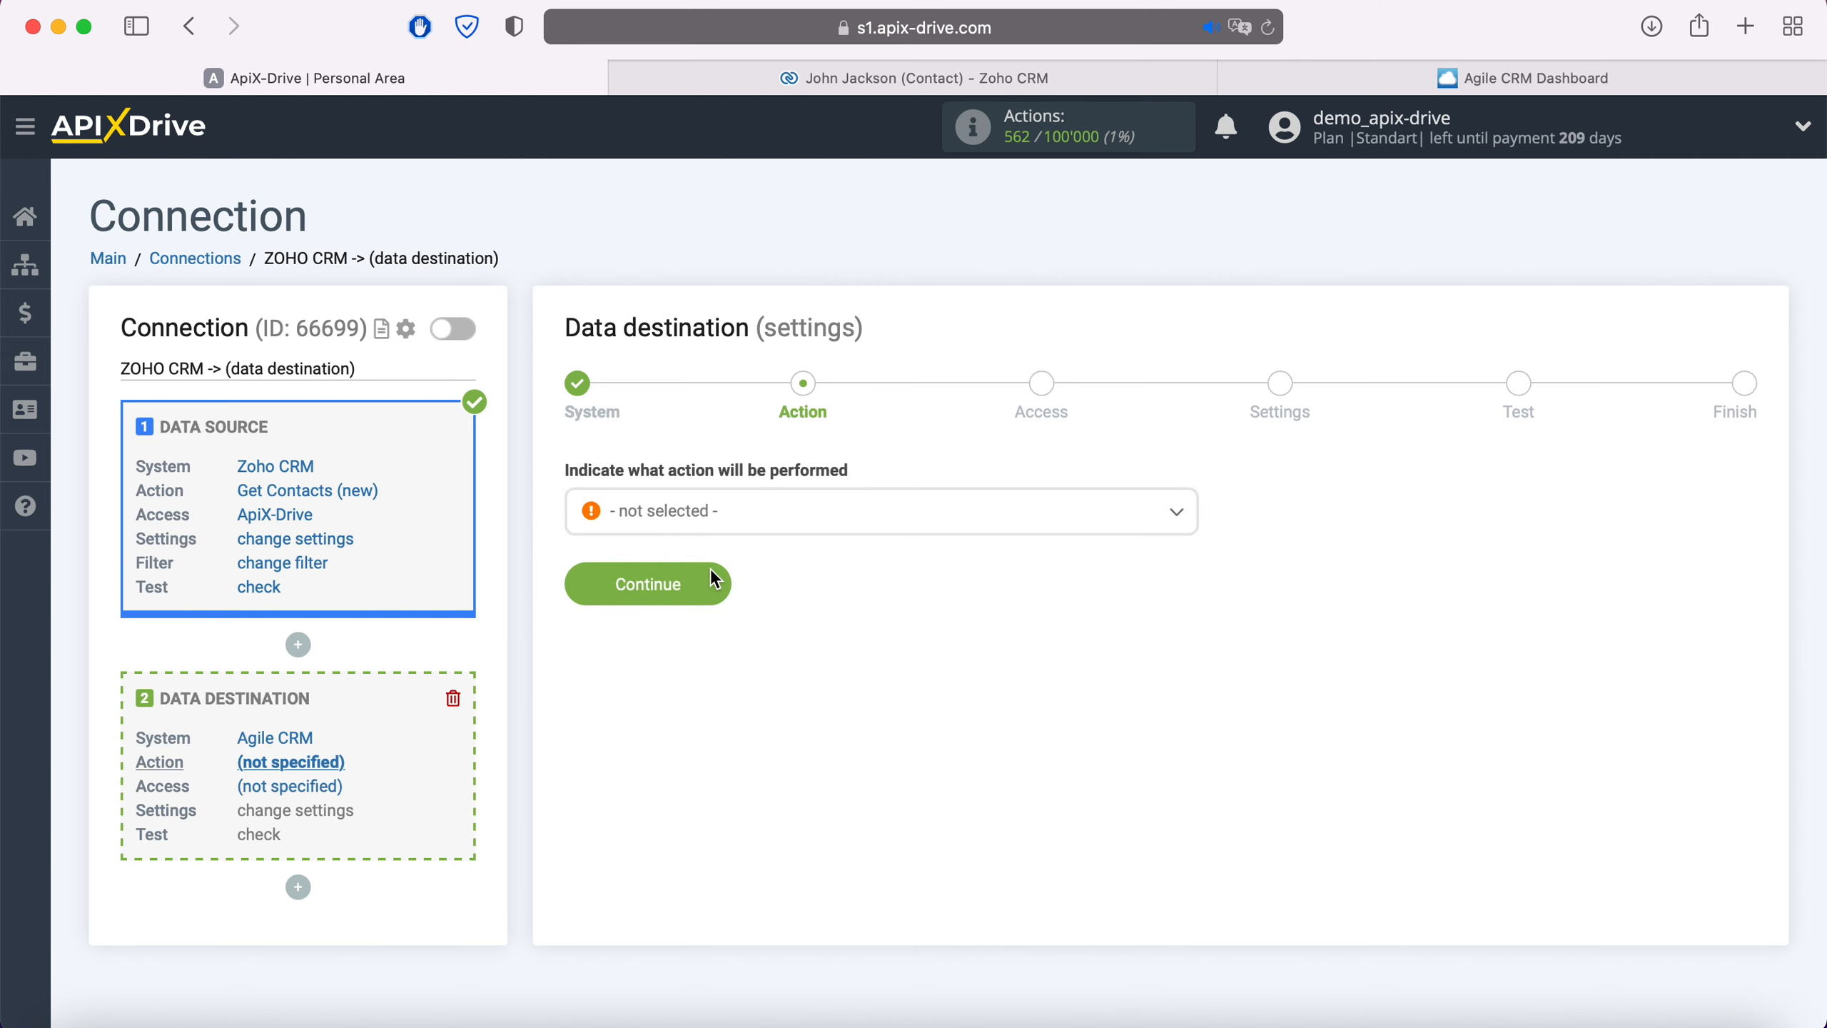
pyautogui.click(735, 515)
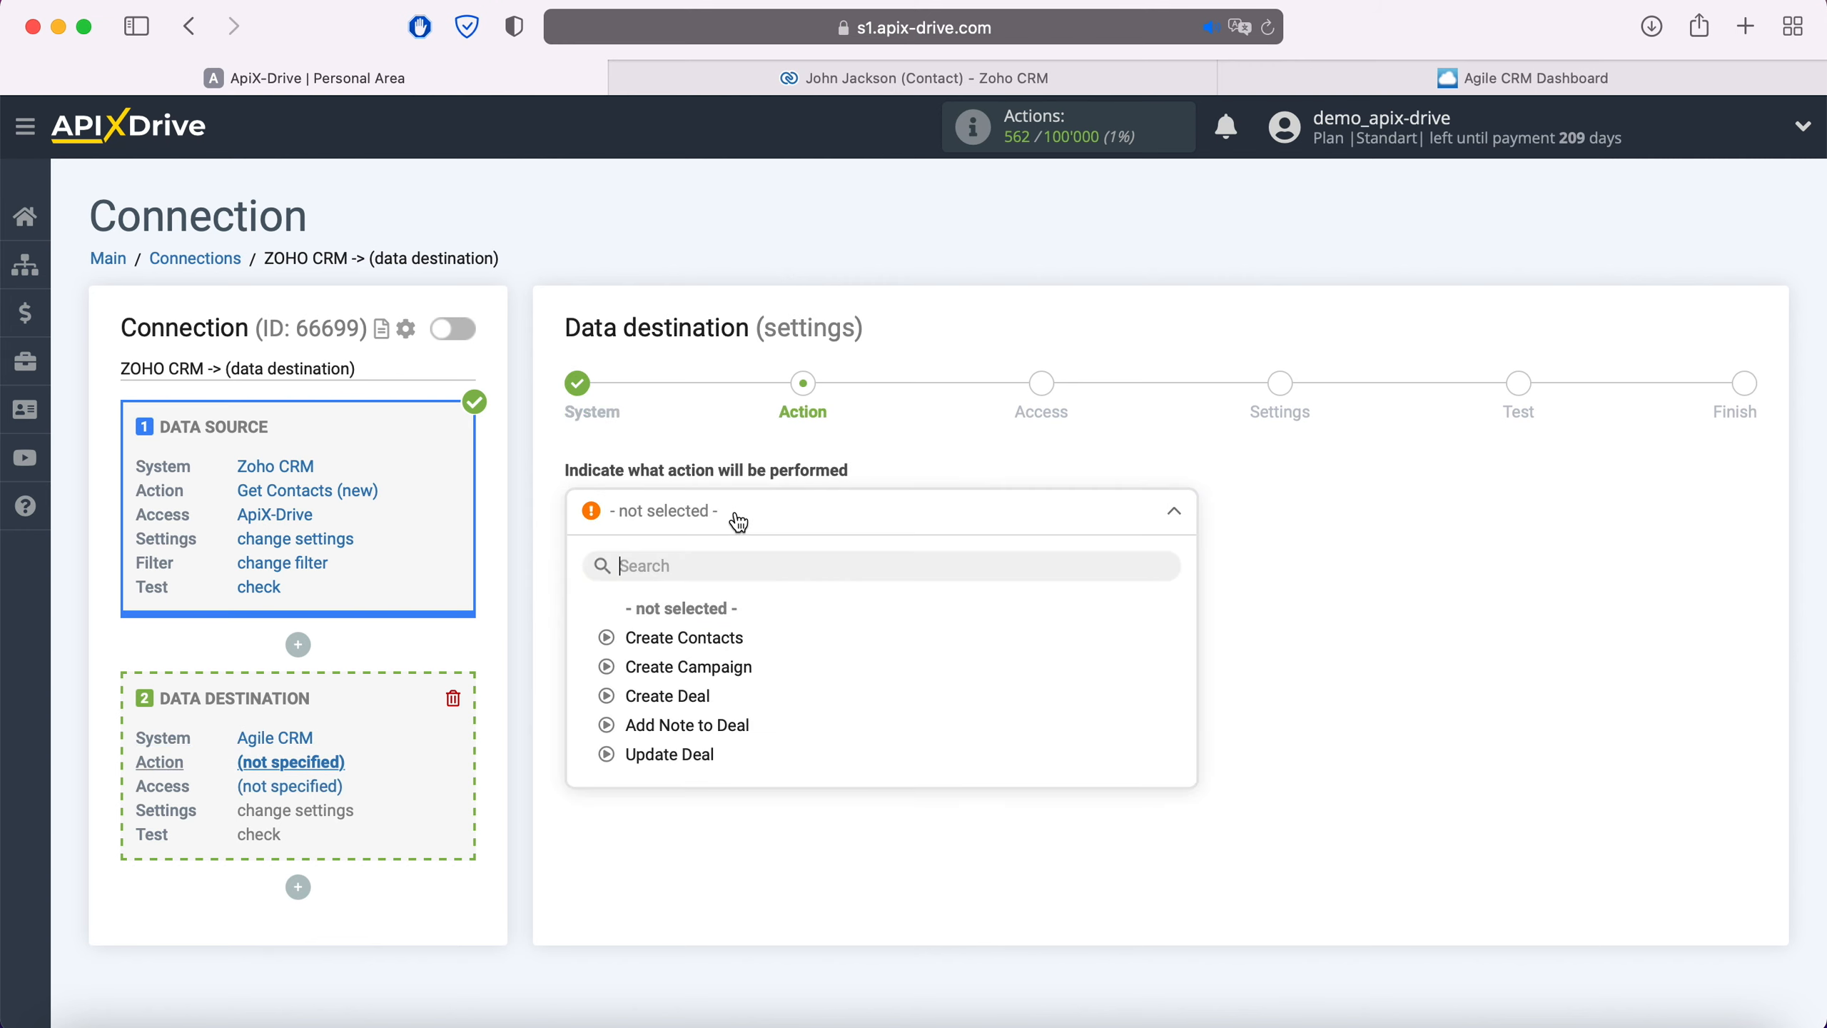
pyautogui.click(695, 692)
pyautogui.click(713, 588)
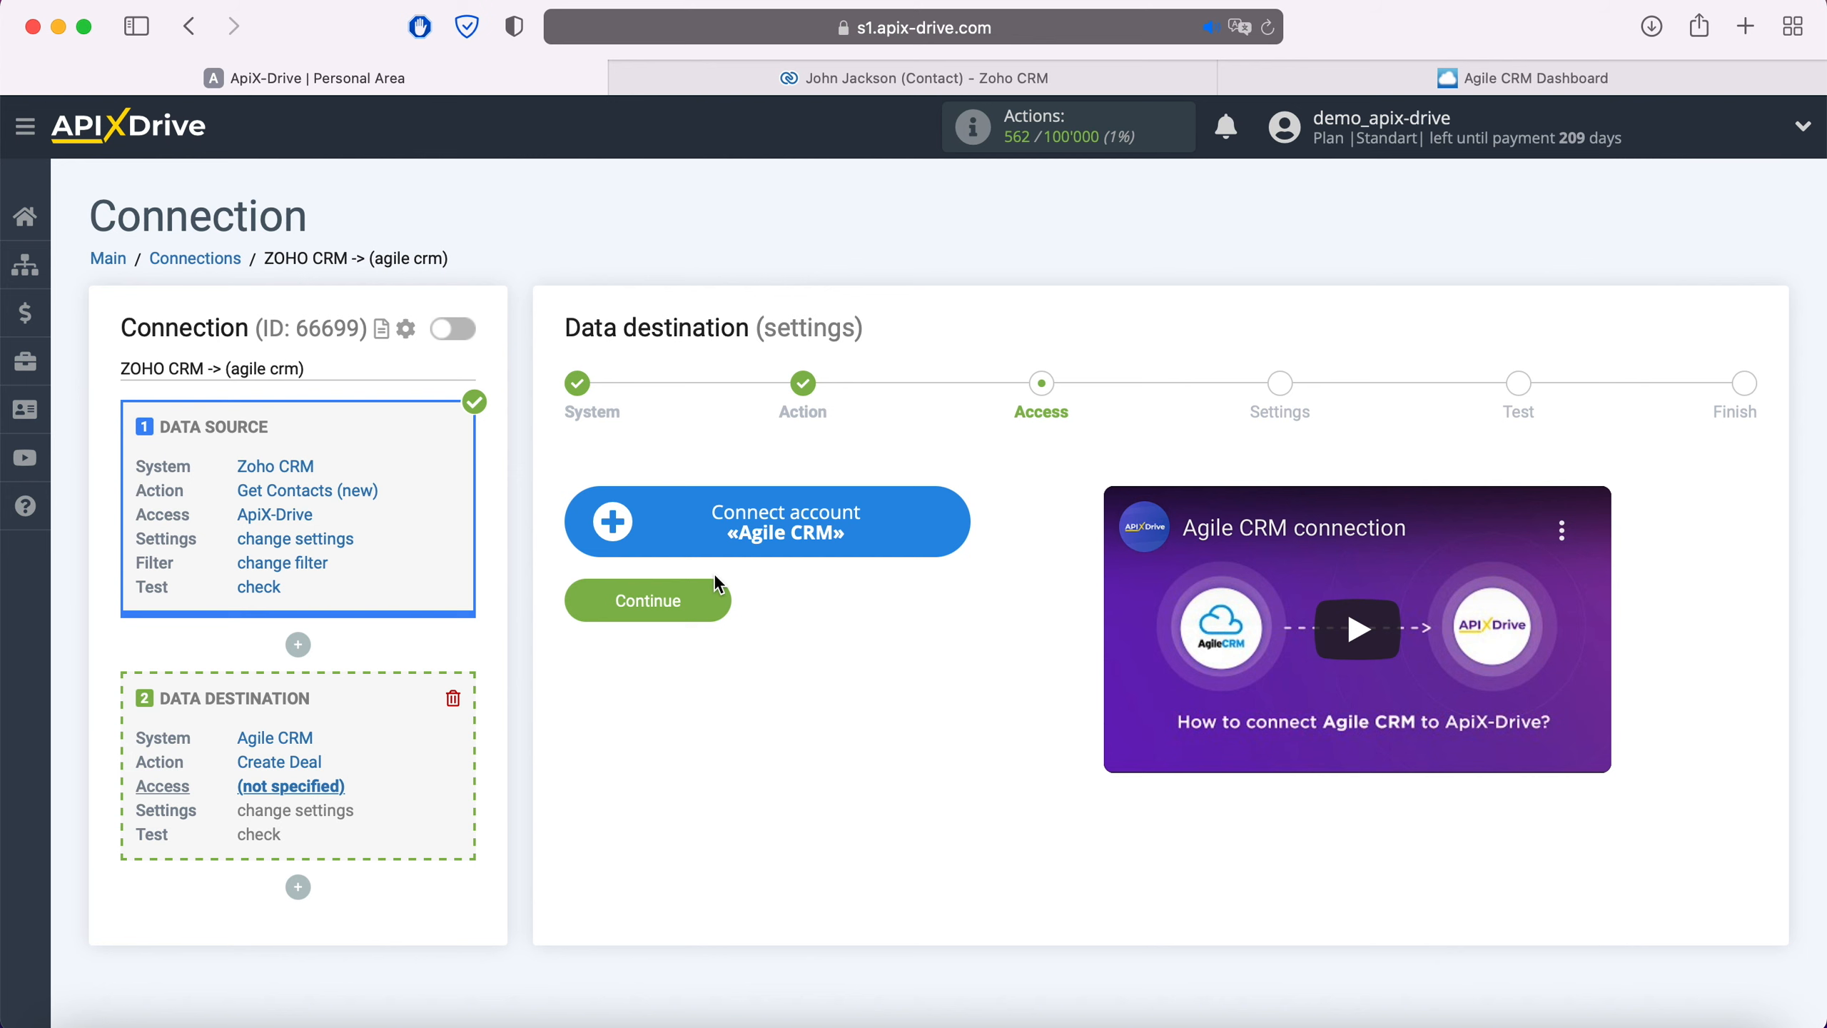
# Copy the subdomain 'apixx' from the Agile CRM dashboard's address bar
pyautogui.click(938, 527)
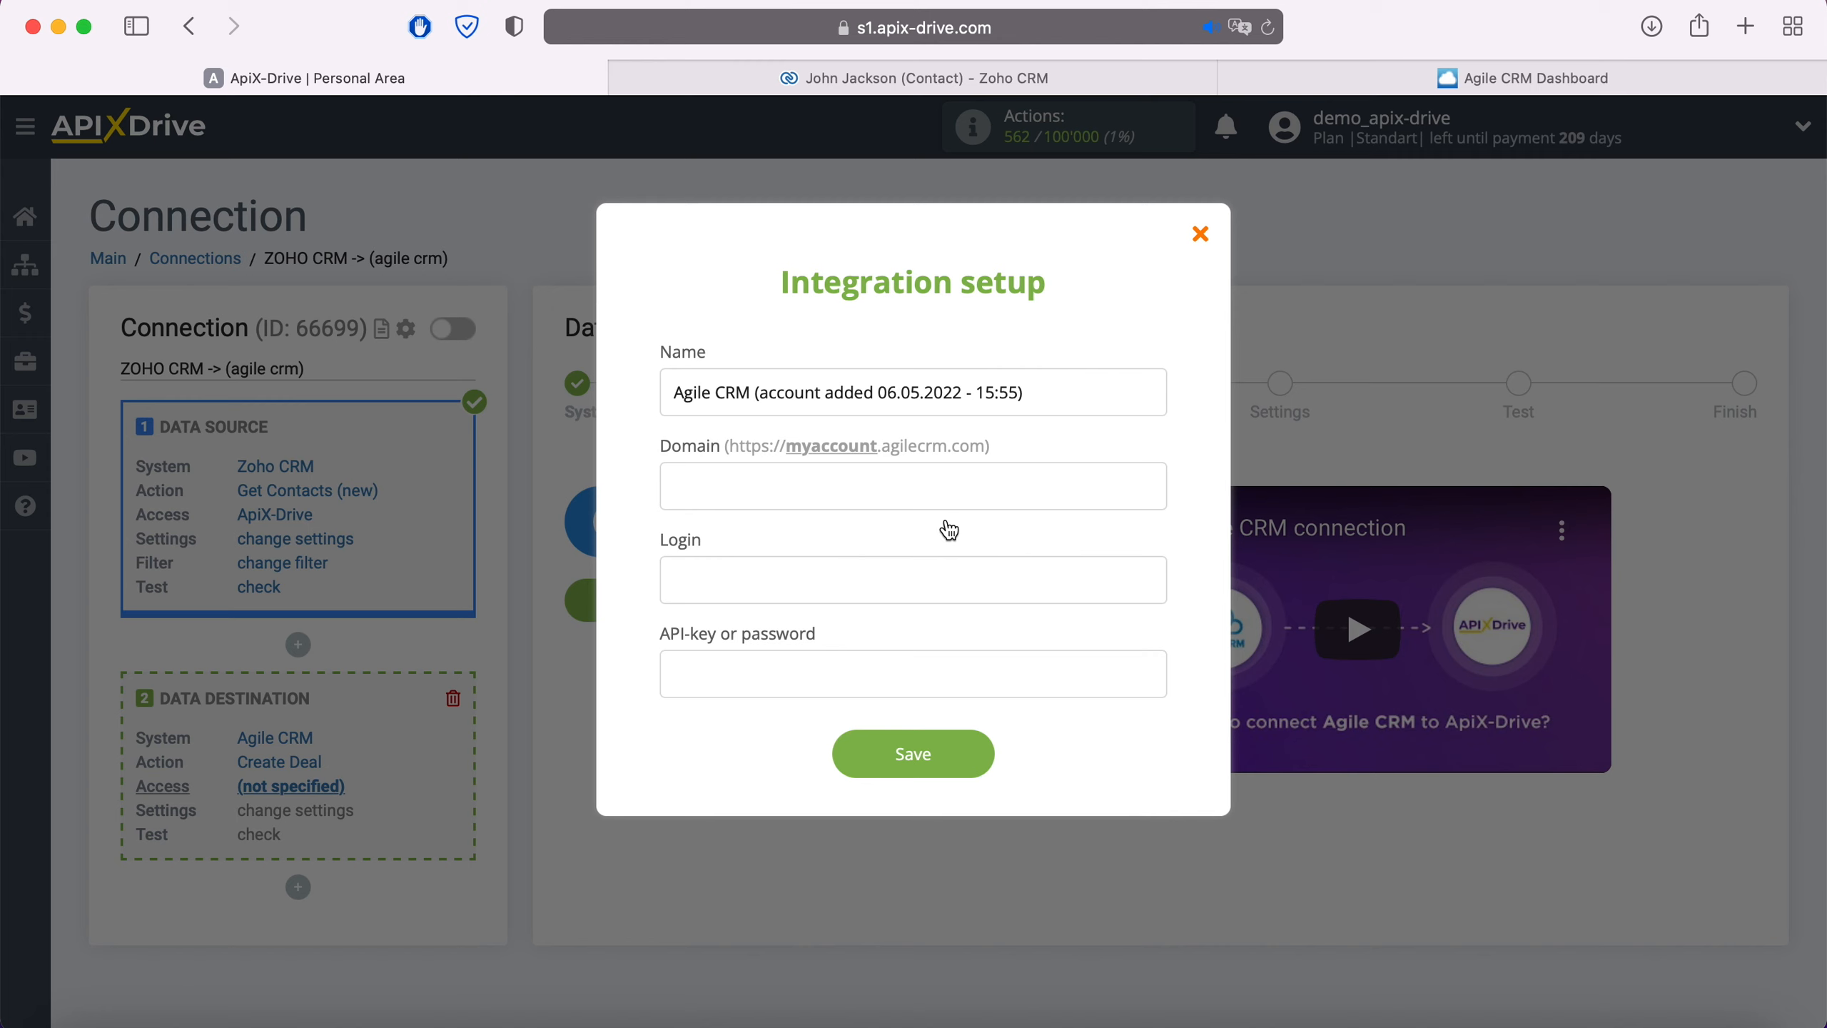
pyautogui.click(1452, 81)
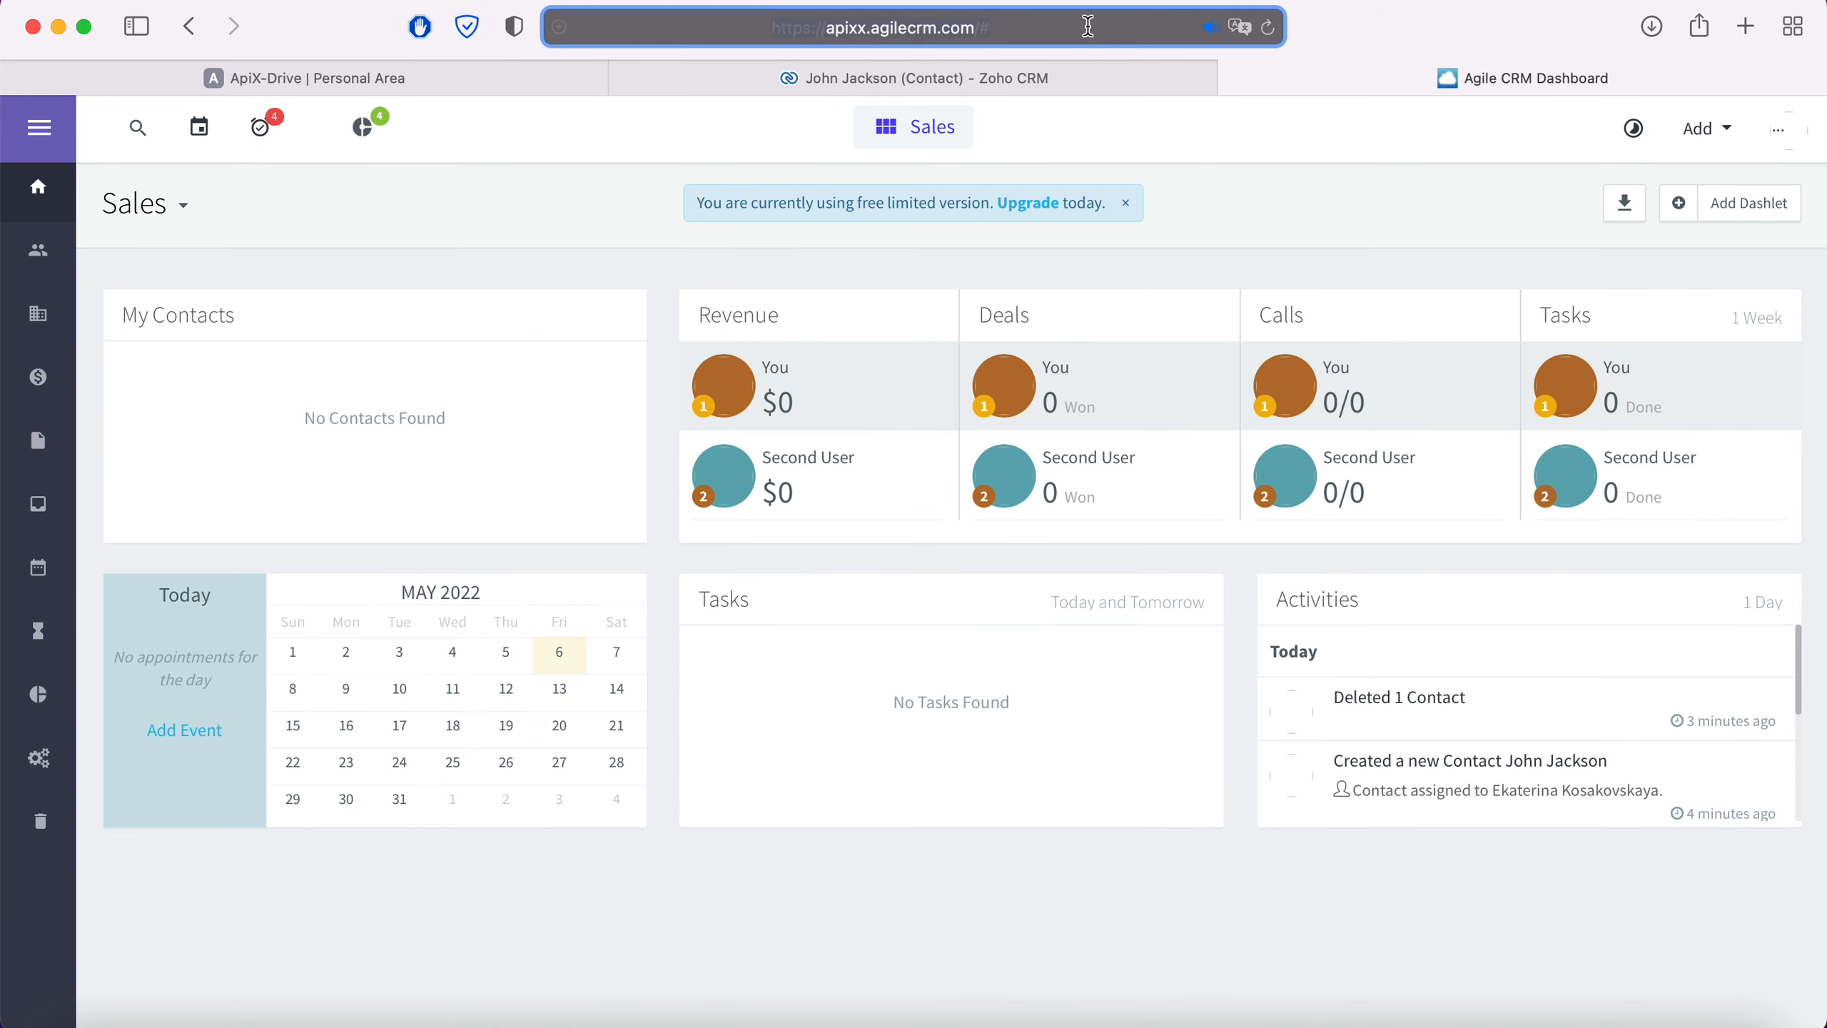
pyautogui.click(907, 41)
pyautogui.click(889, 26)
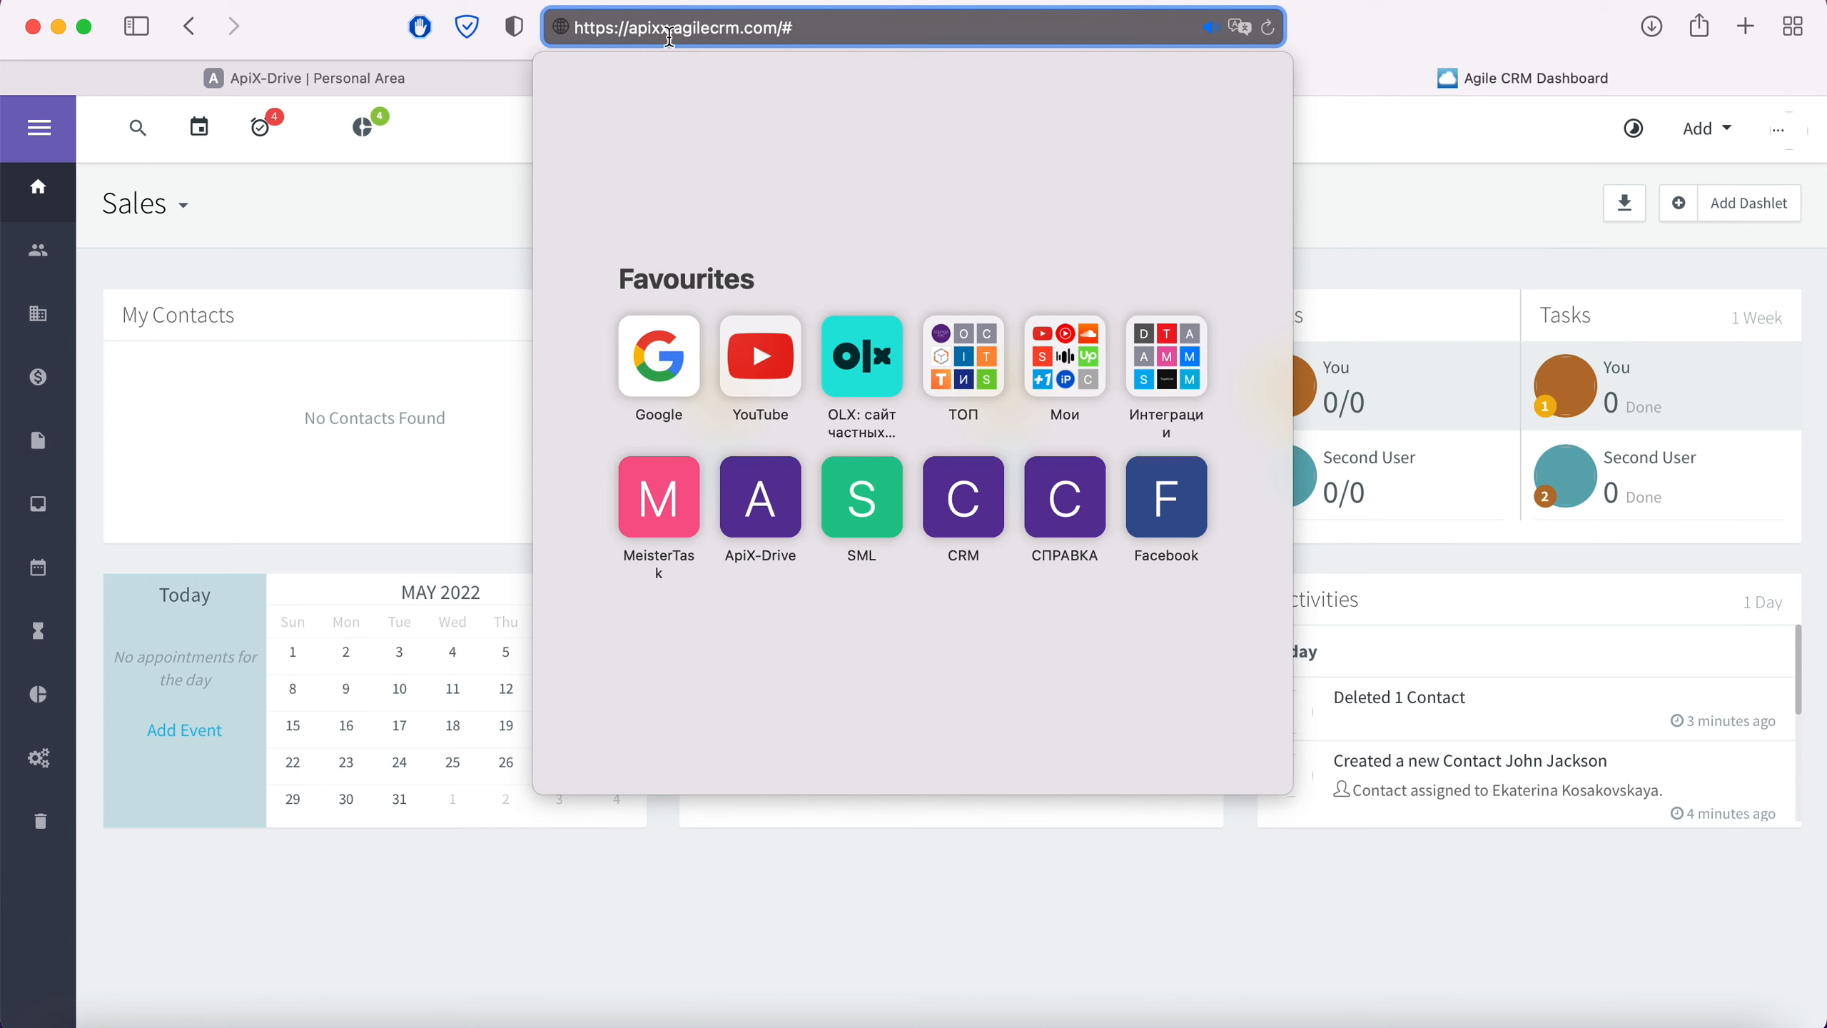
pyautogui.moveTo(630, 29); pyautogui.dragTo(661, 29)
pyautogui.rightClick(663, 28)
pyautogui.click(701, 70)
pyautogui.click(302, 77)
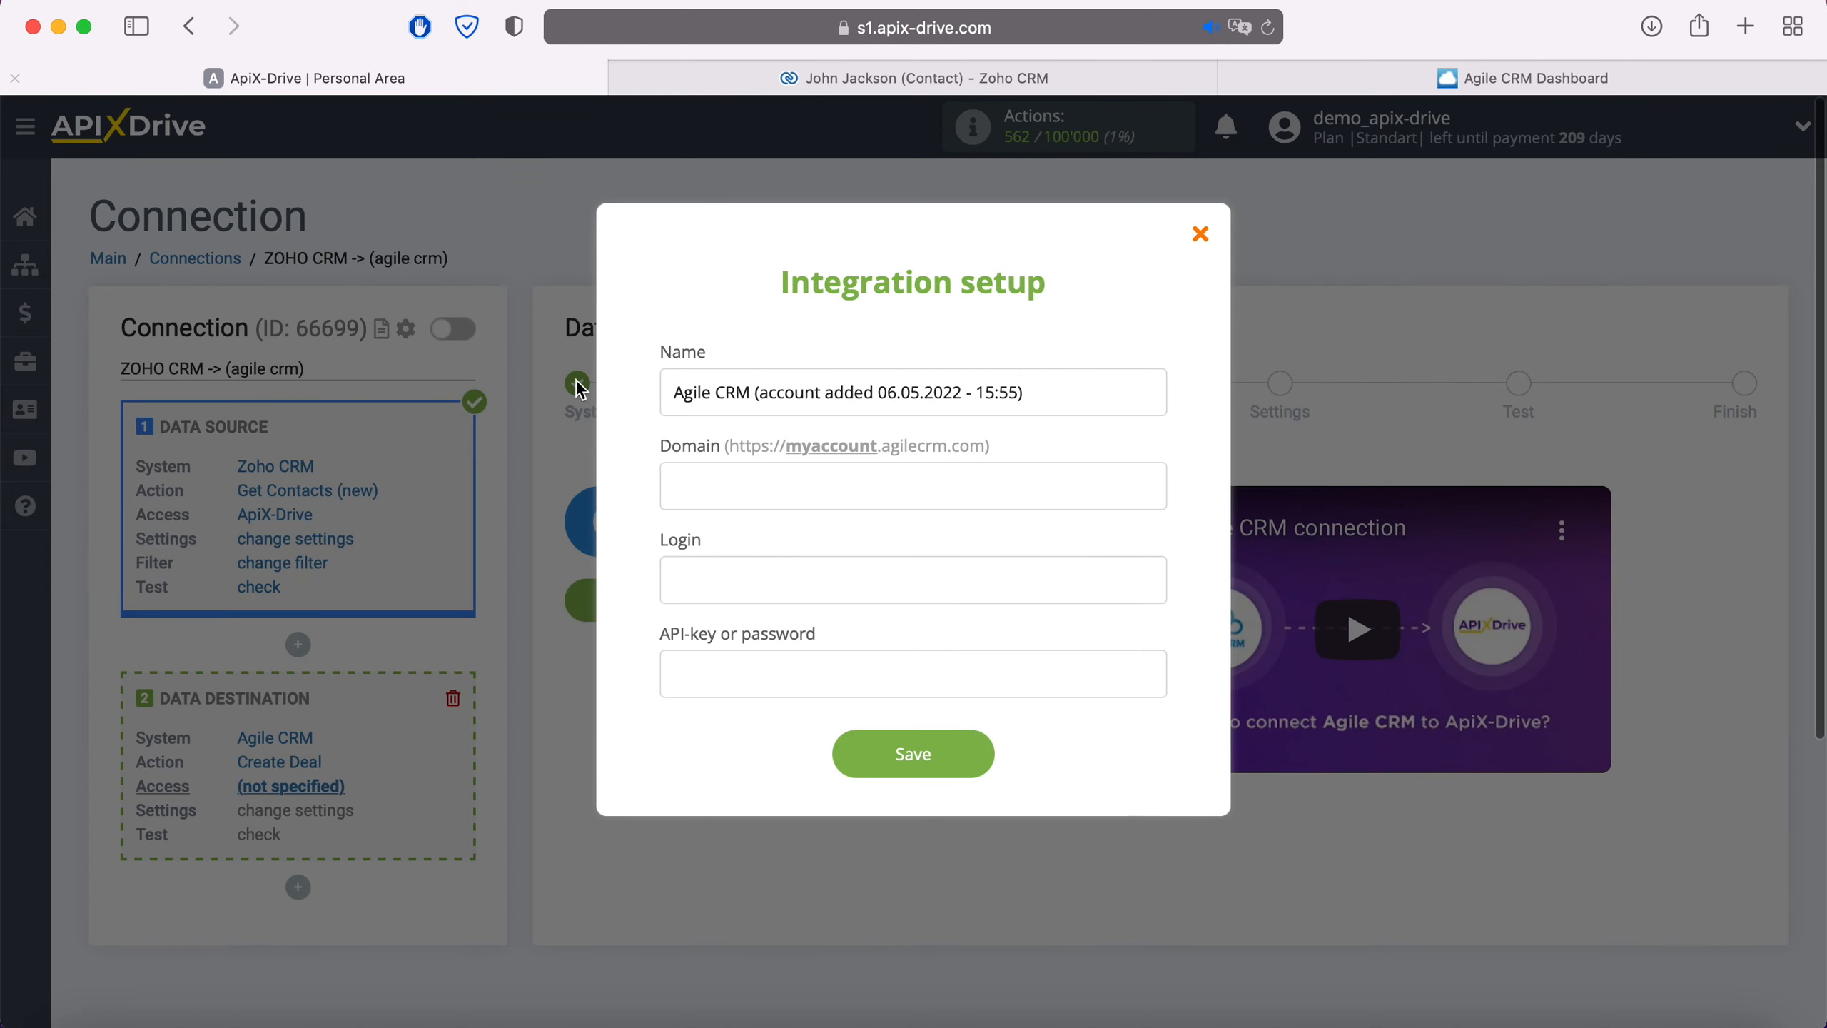
# Paste apixx into the Domain field and the account e-mail into Login
pyautogui.rightClick(711, 502)
pyautogui.click(760, 572)
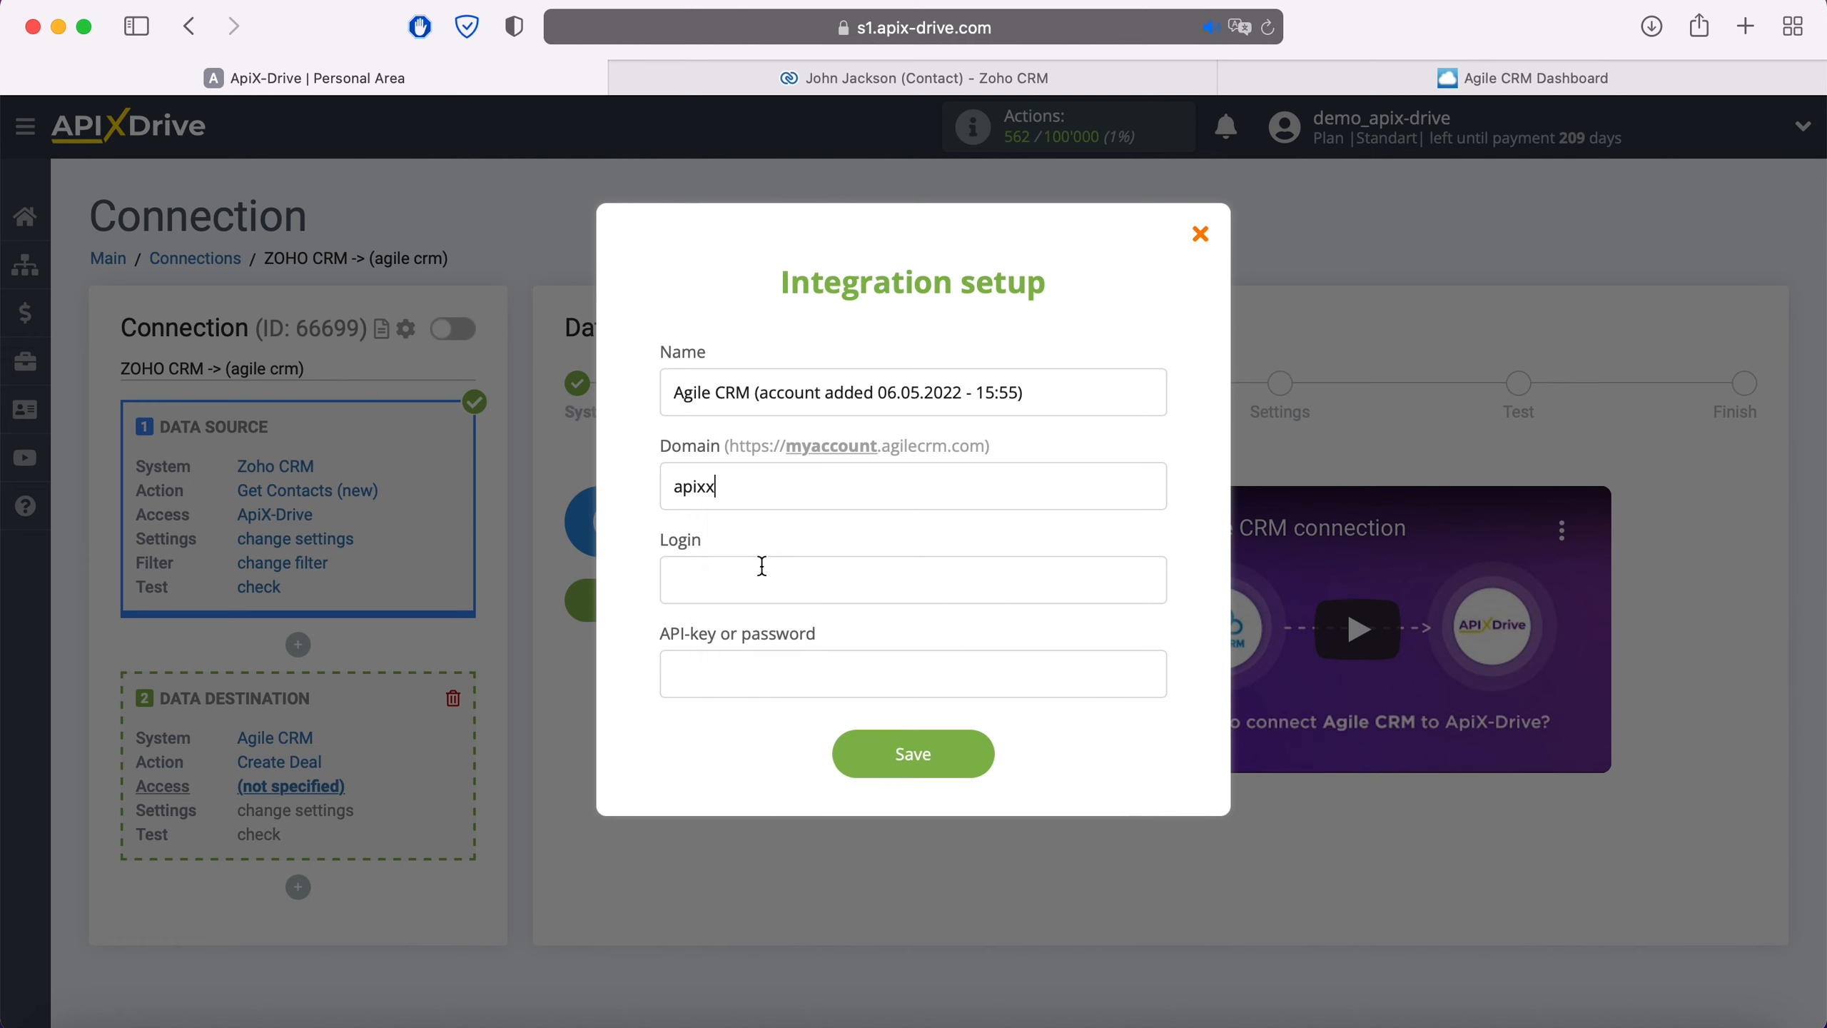
pyautogui.rightClick(741, 567)
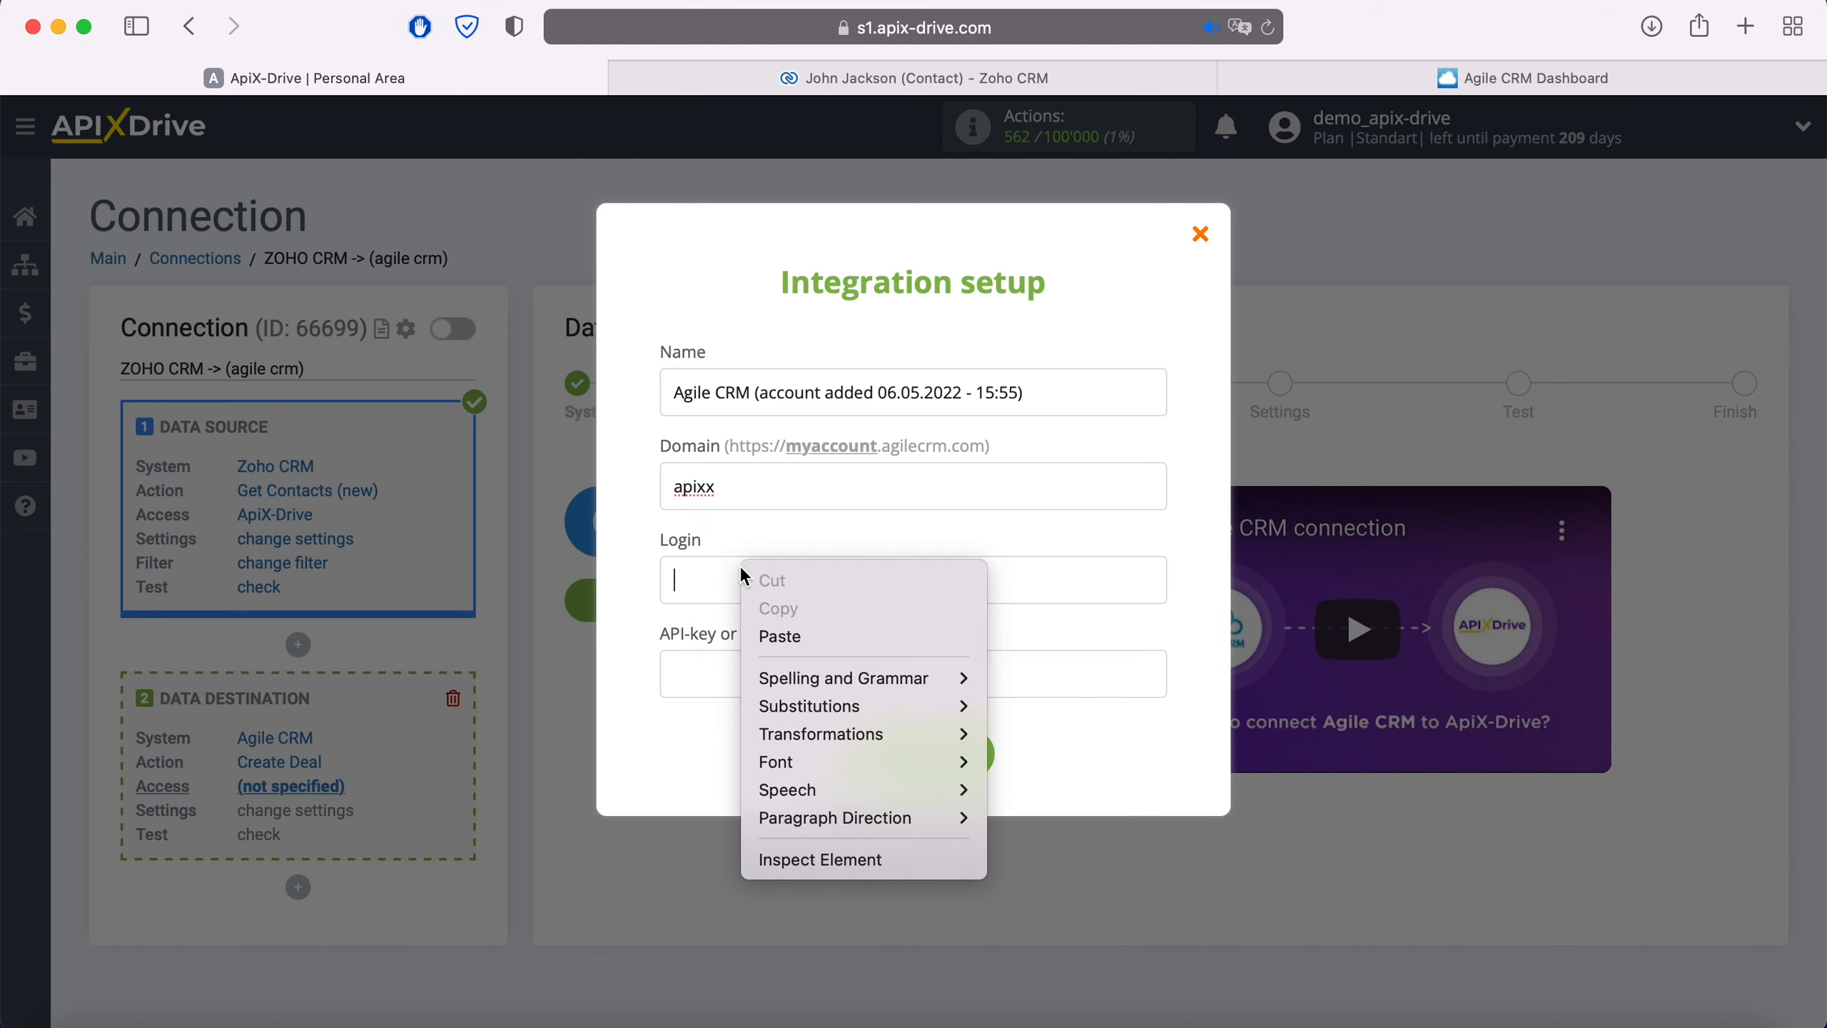
pyautogui.click(814, 636)
pyautogui.click(1487, 84)
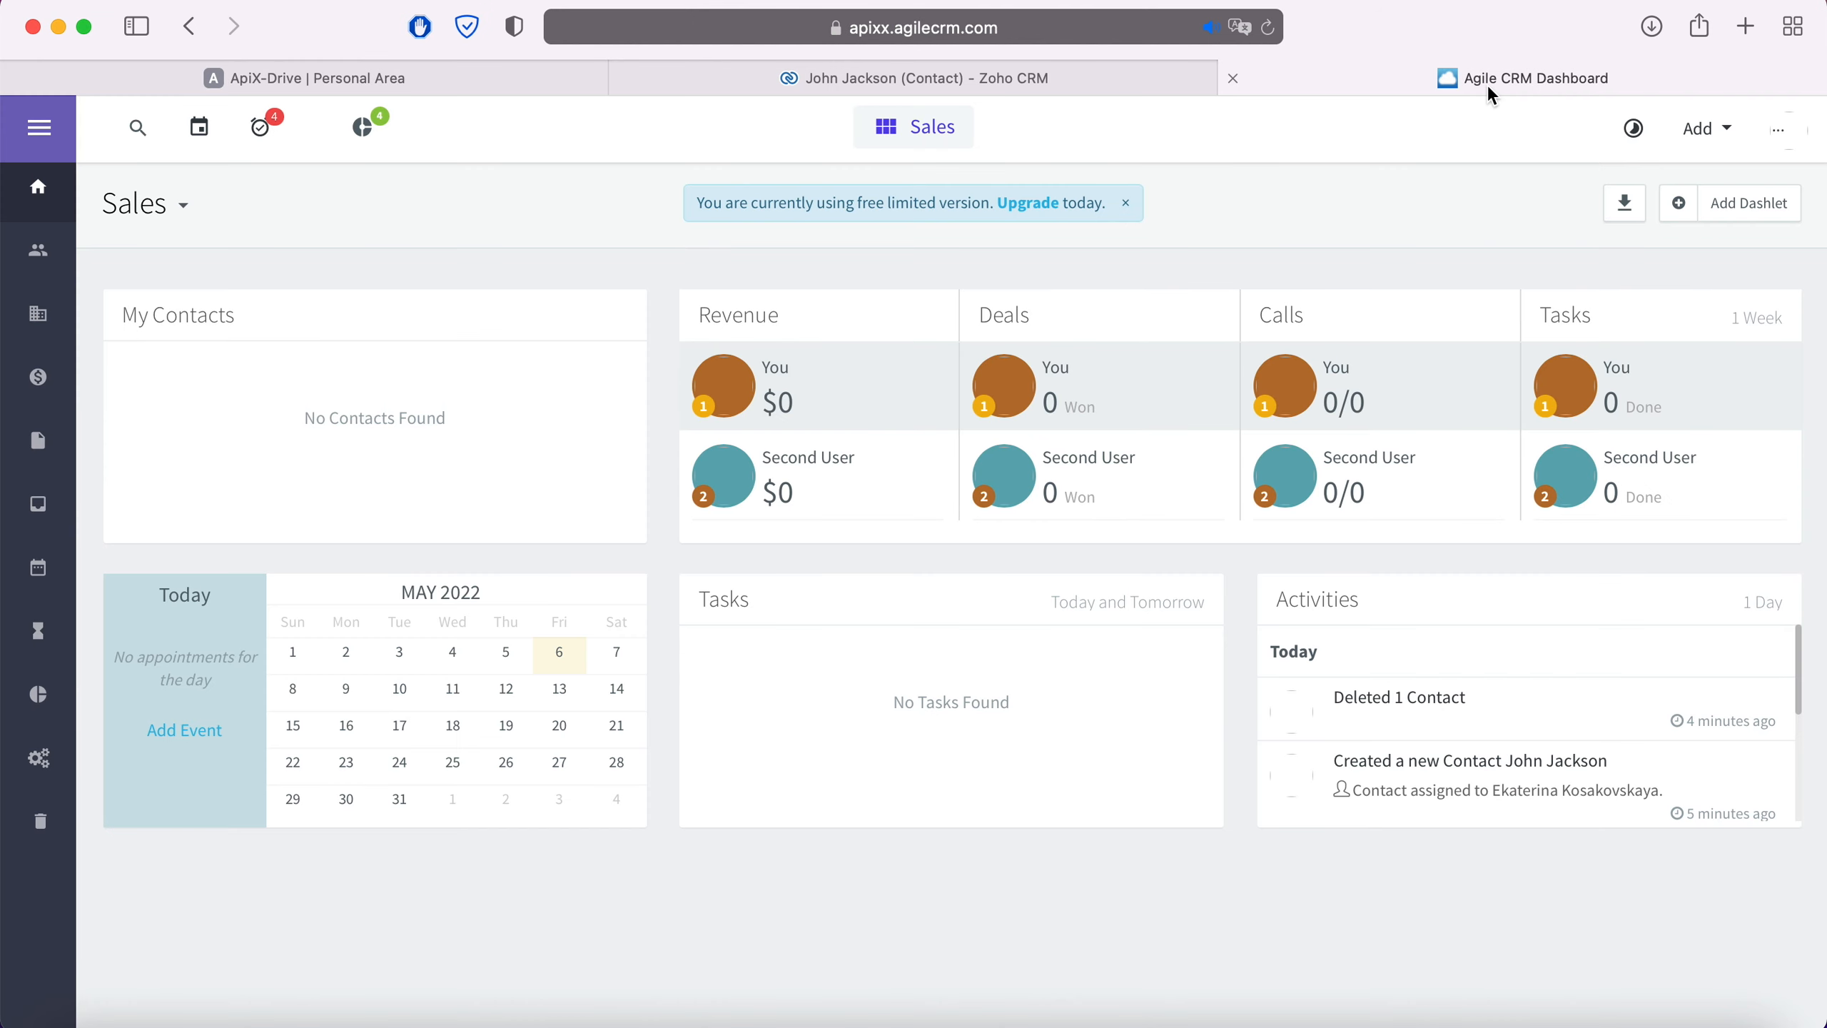
# Copy the REST API key from Agile CRM's Admin Settings > Developers & API page
pyautogui.click(1779, 131)
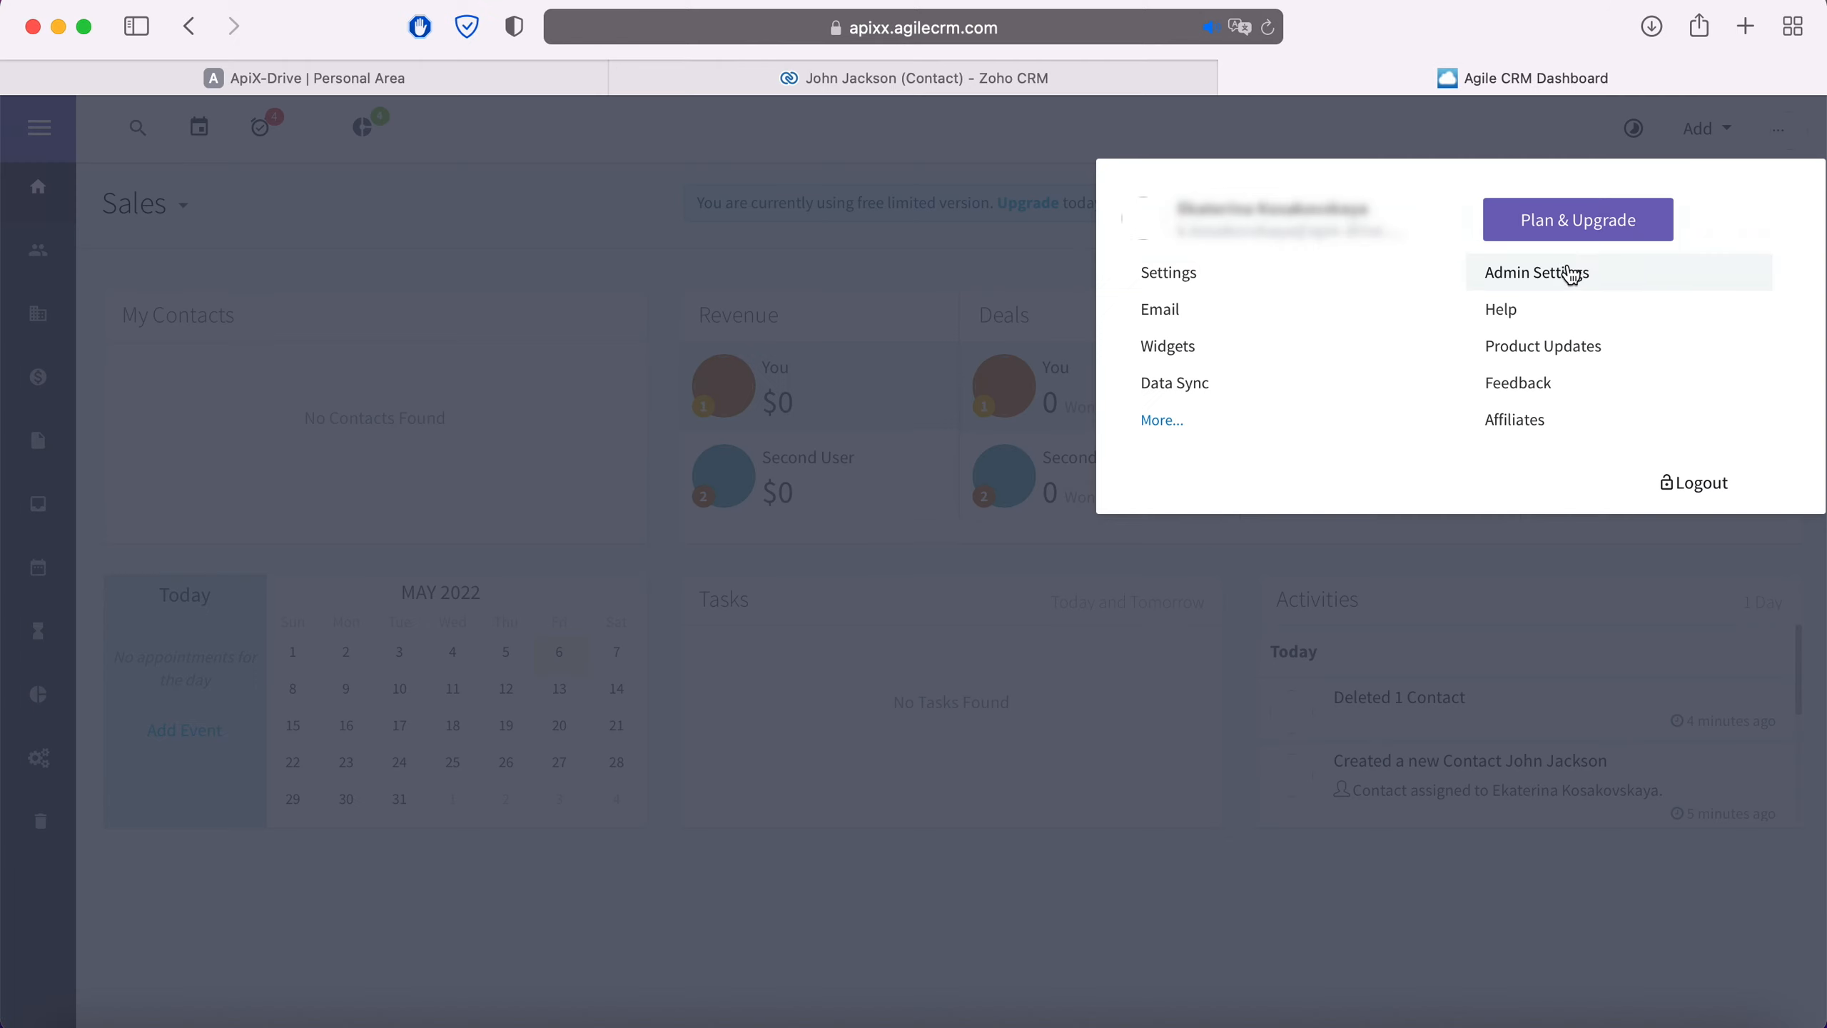
pyautogui.click(1563, 272)
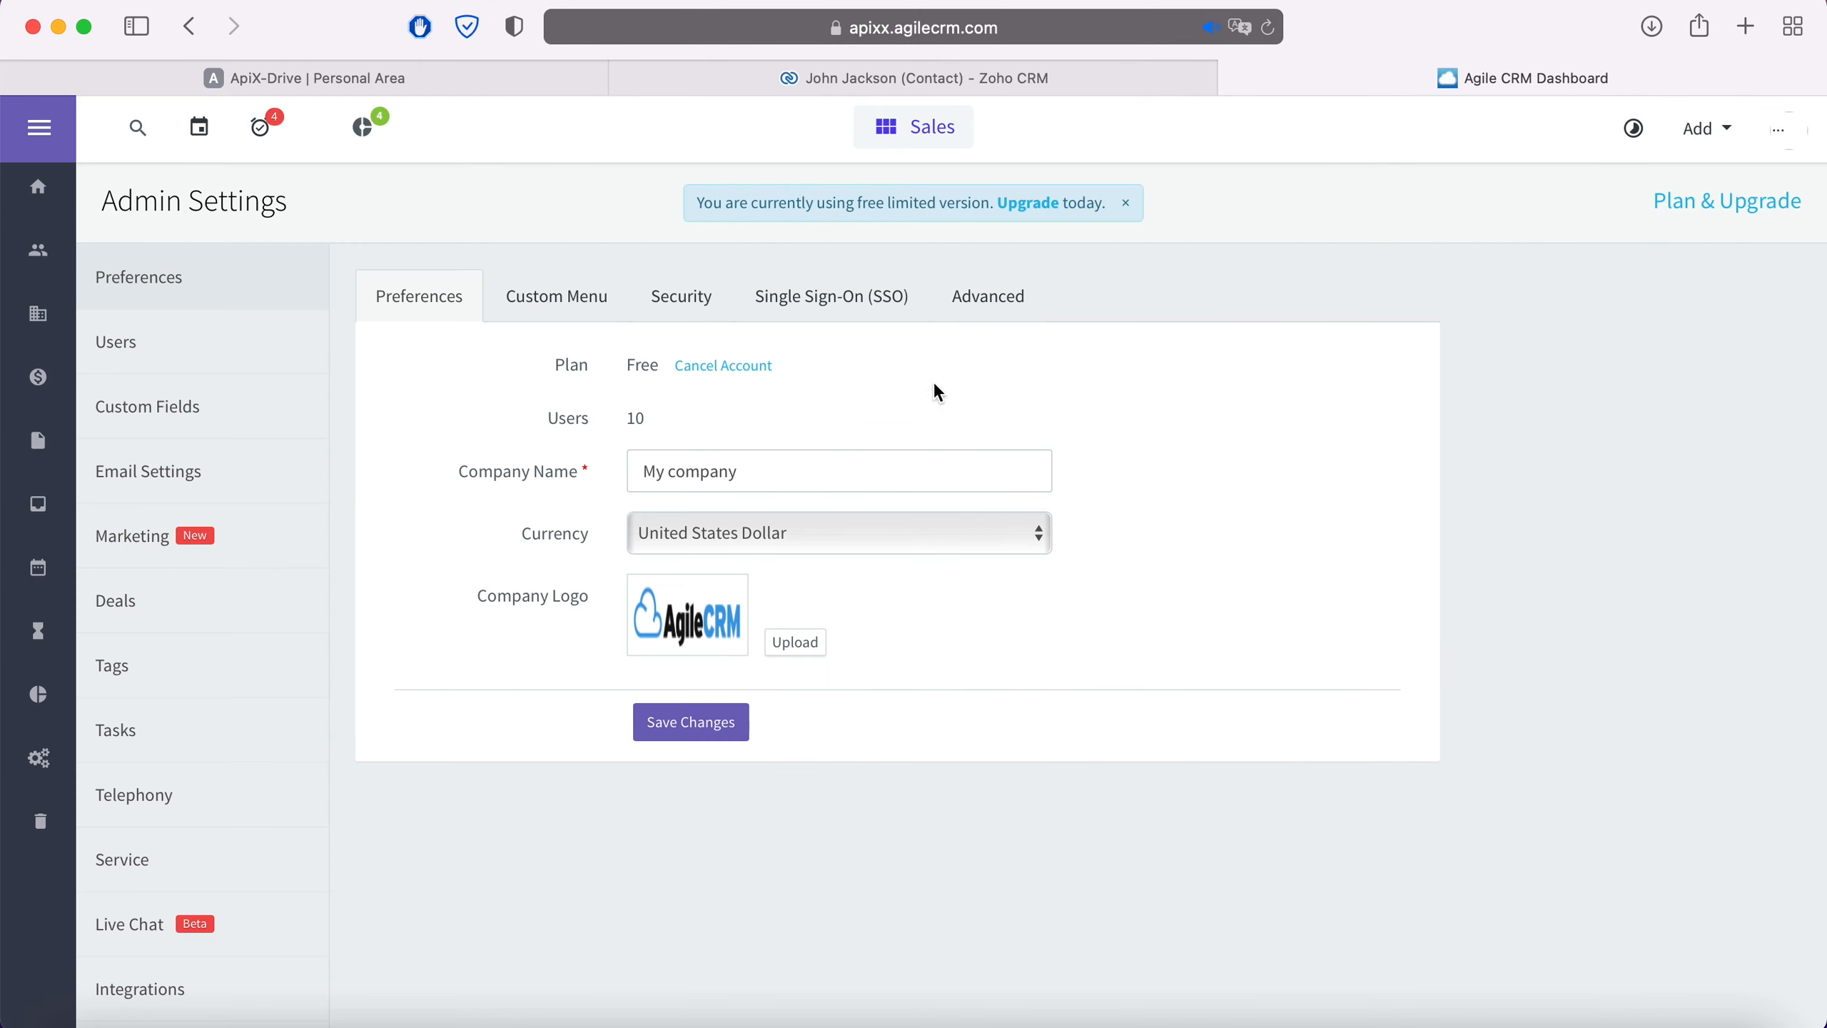
pyautogui.scroll(-3, 212, 575)
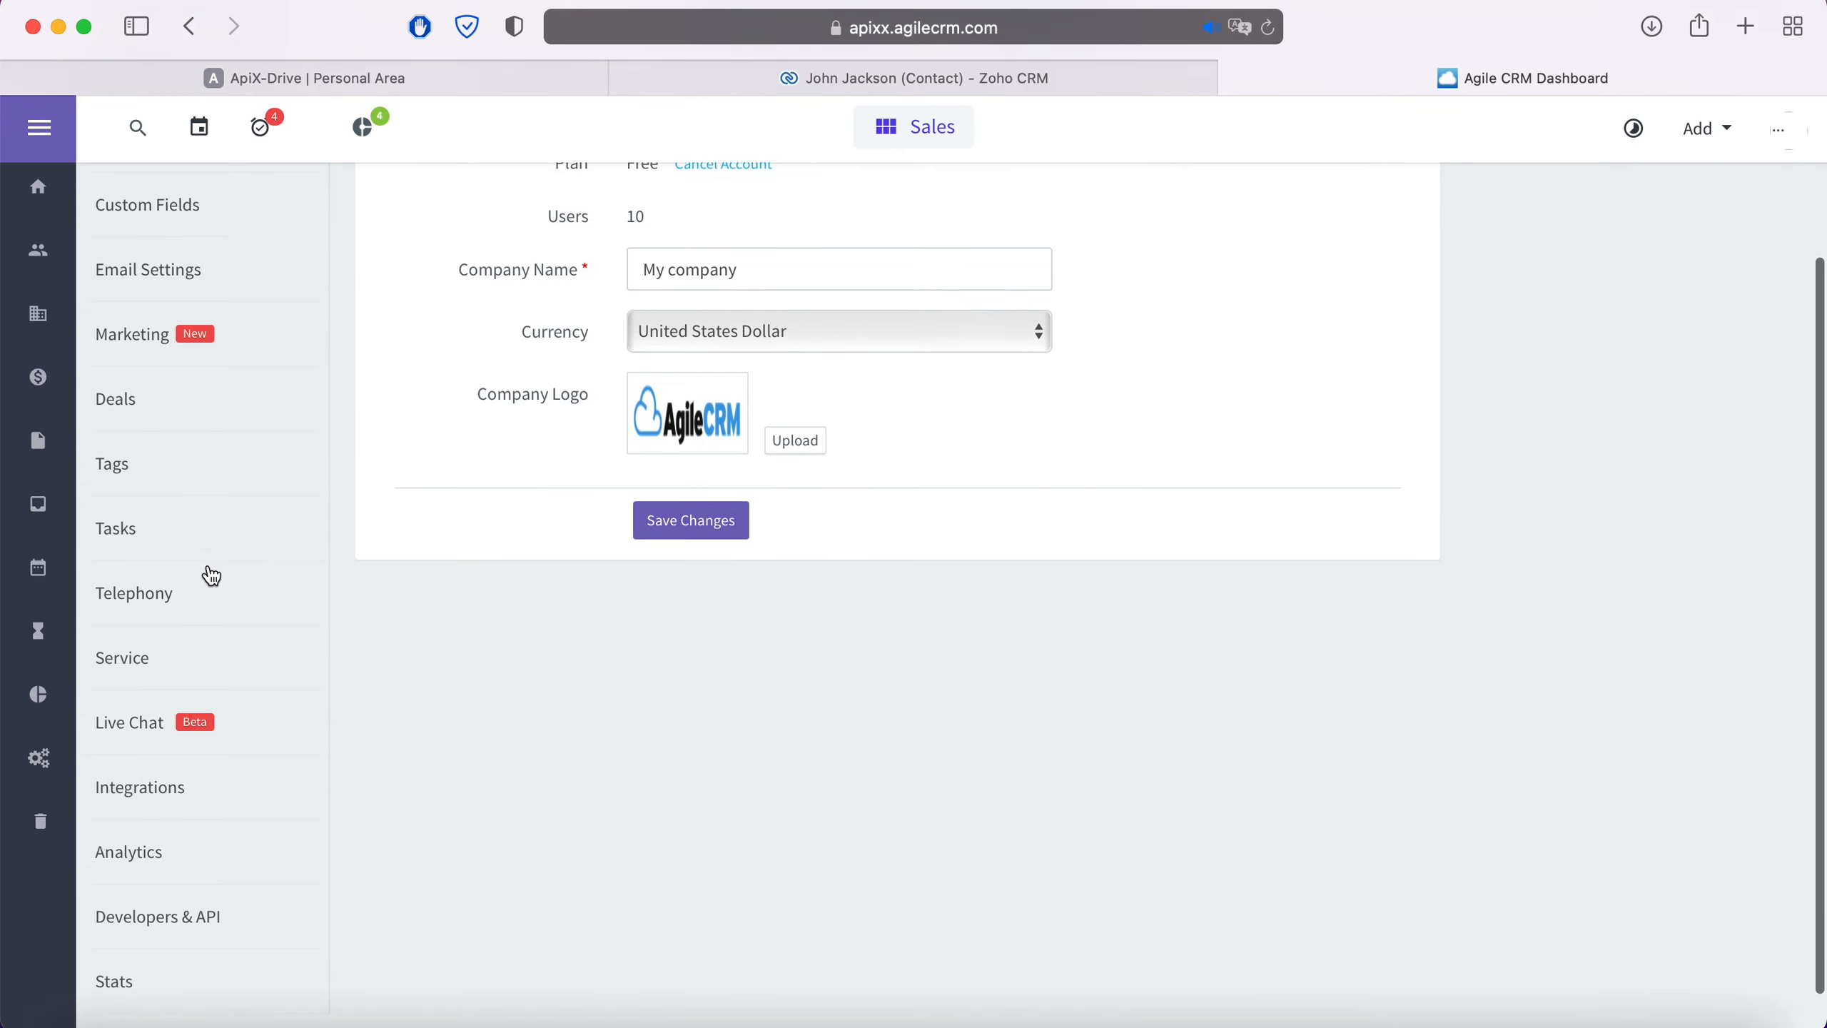
pyautogui.click(210, 908)
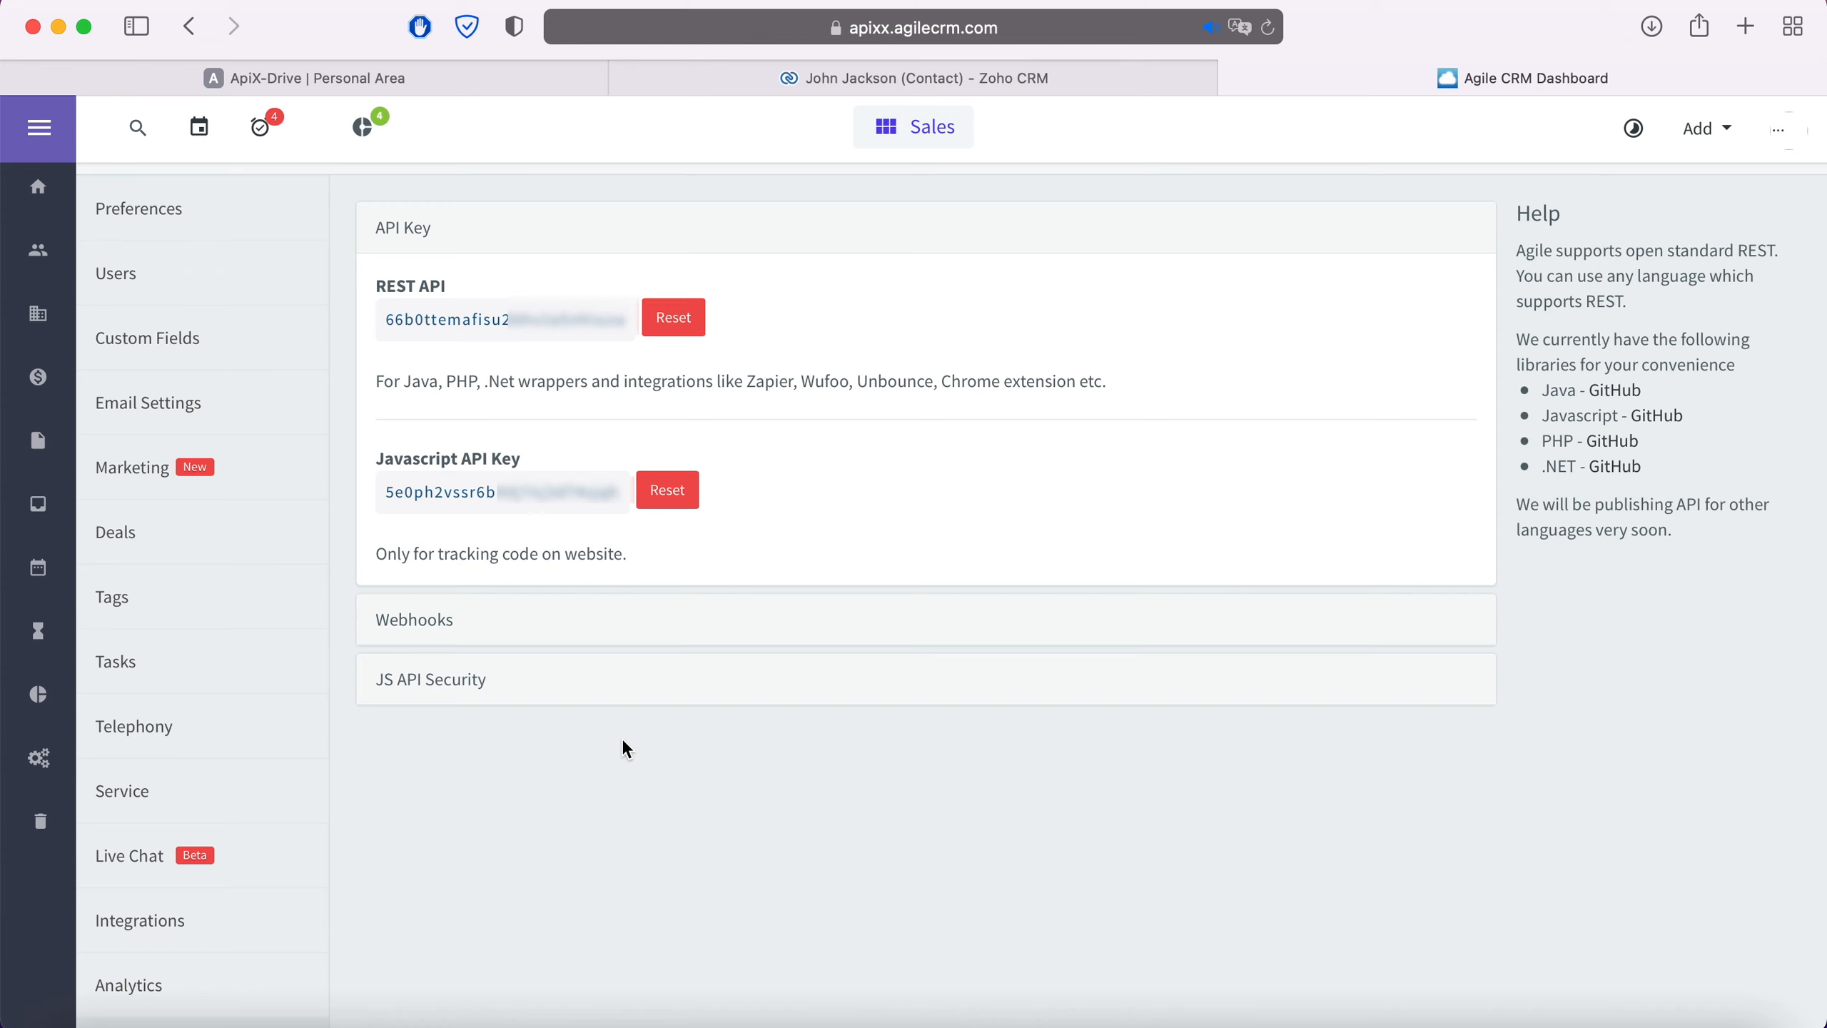
pyautogui.moveTo(386, 323); pyautogui.dragTo(626, 320)
pyautogui.rightClick(622, 319)
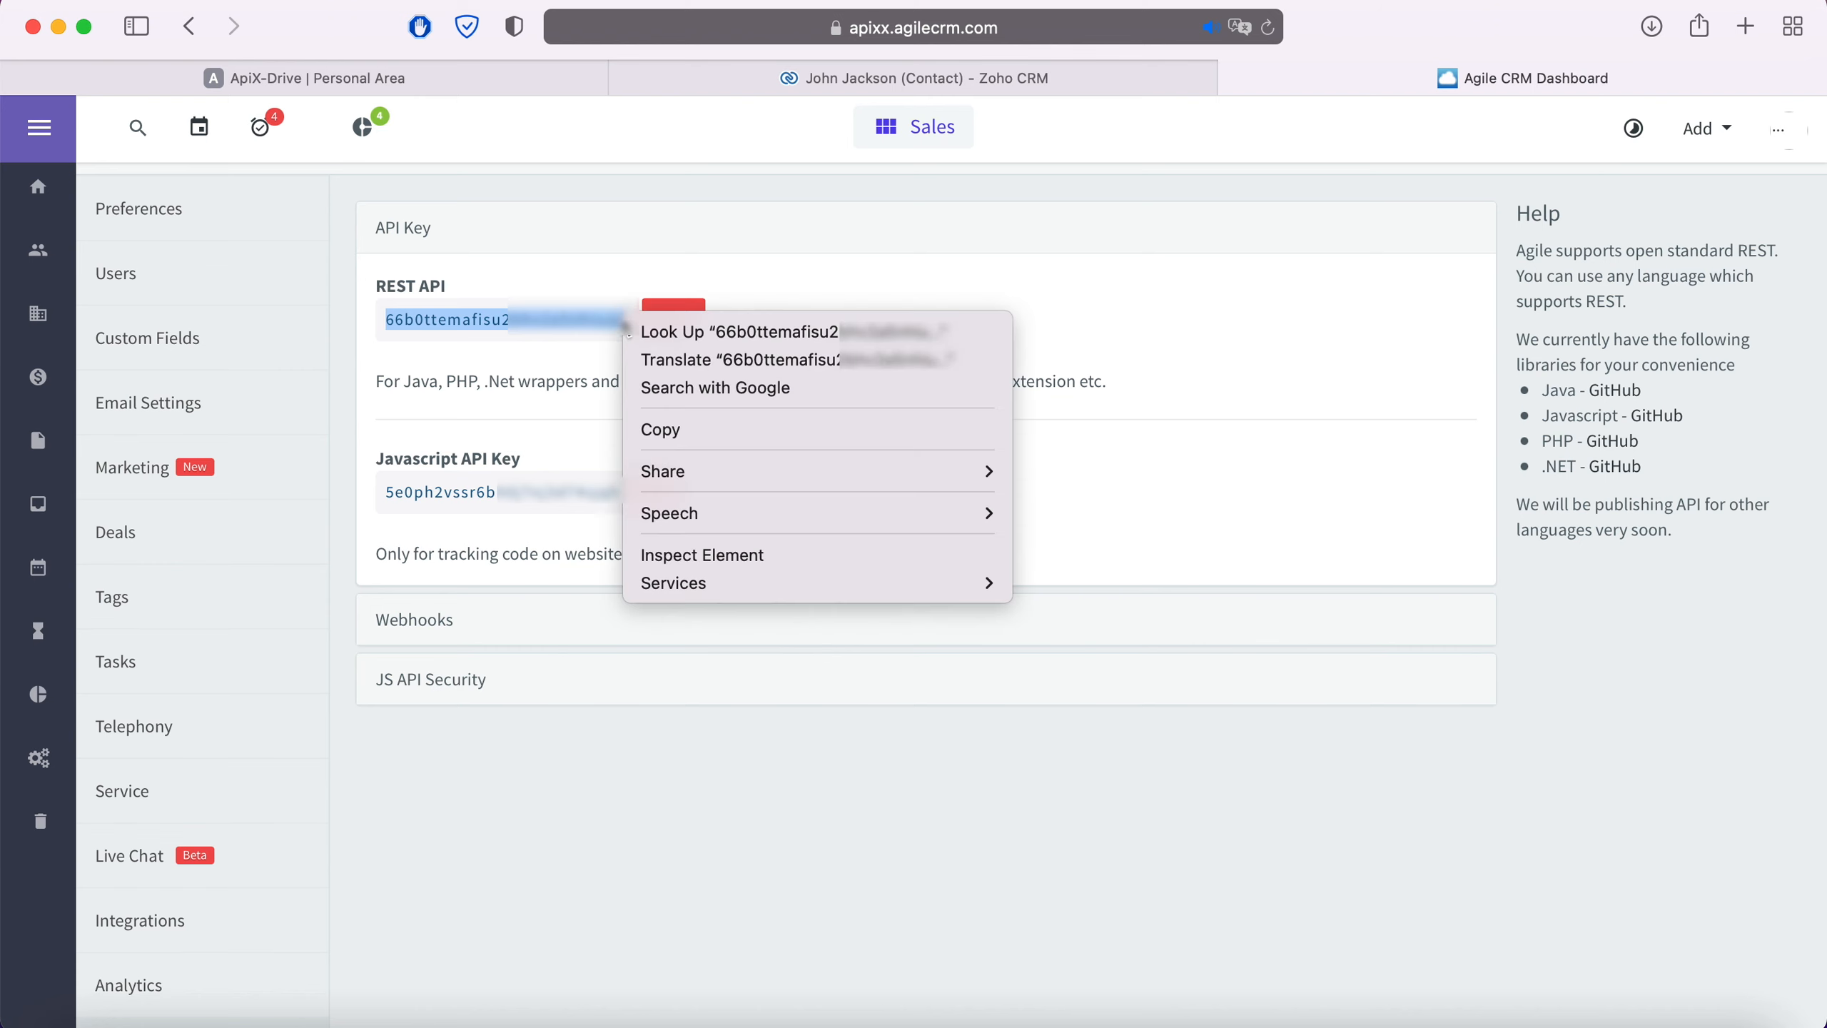
pyautogui.click(682, 432)
# Paste the REST API key, save the Agile CRM account, and select it as the destination login
pyautogui.click(509, 79)
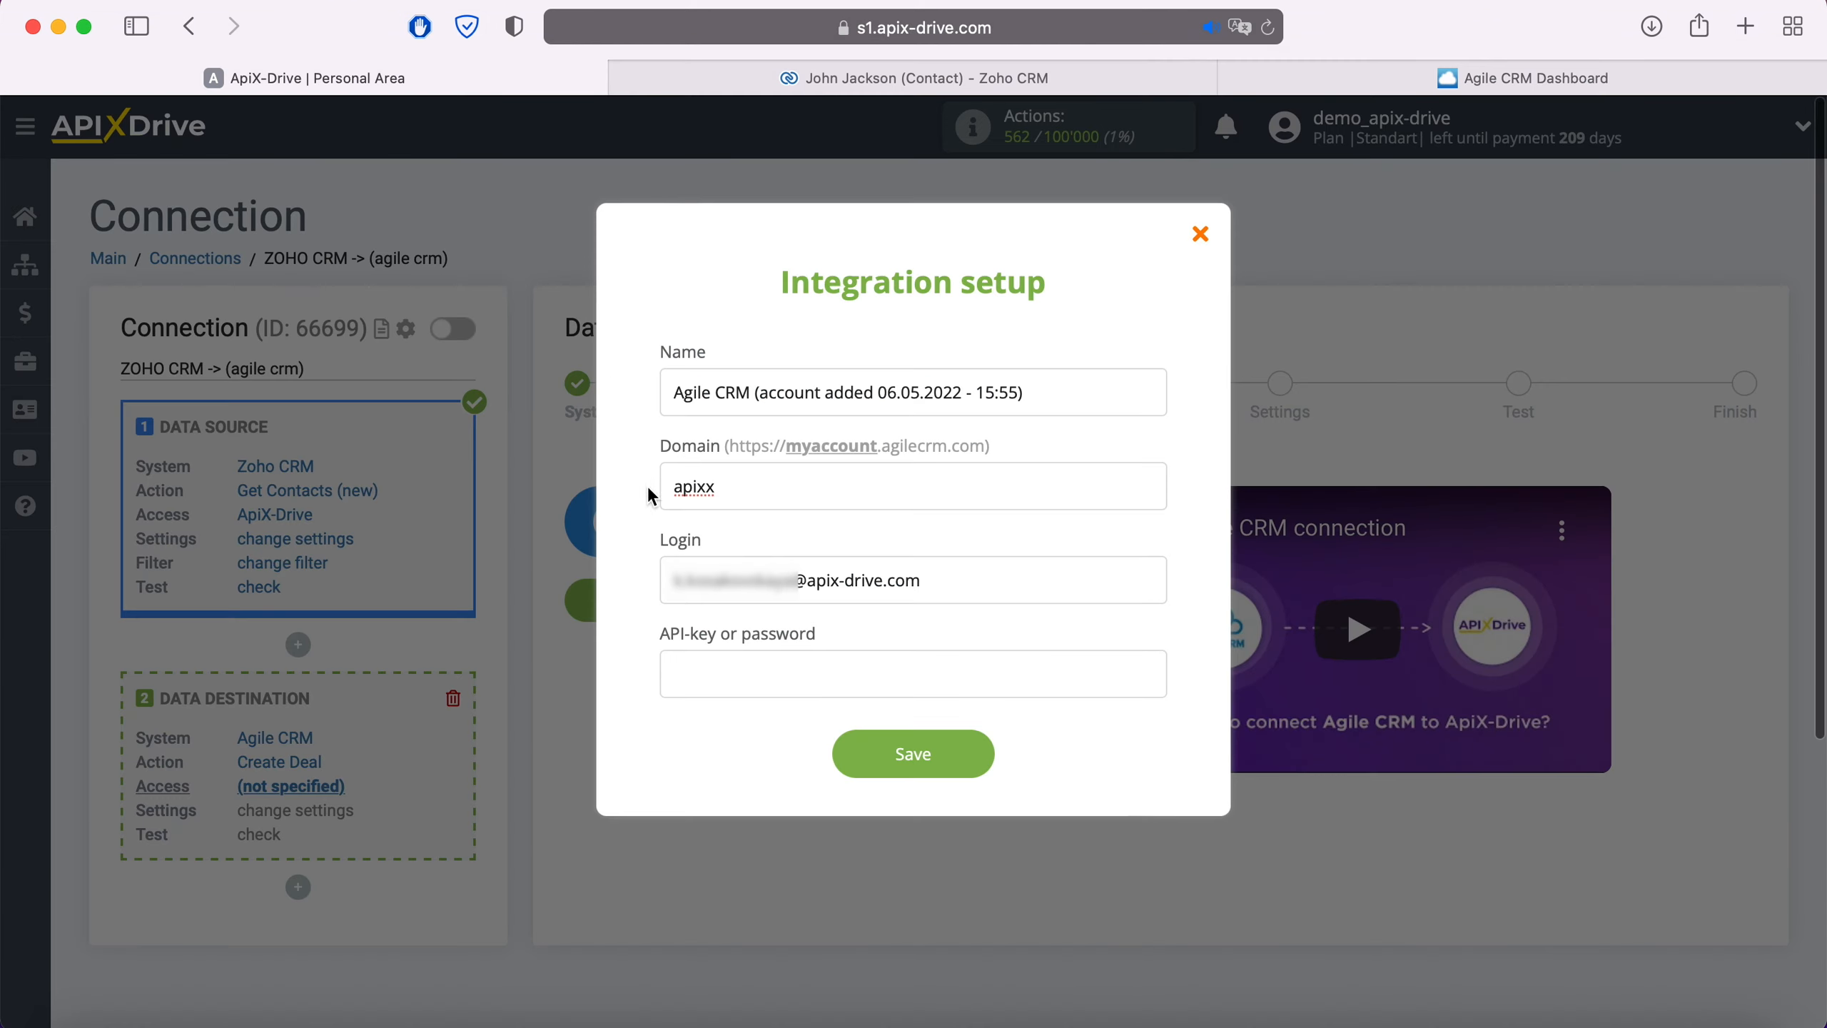
pyautogui.rightClick(734, 697)
pyautogui.click(785, 761)
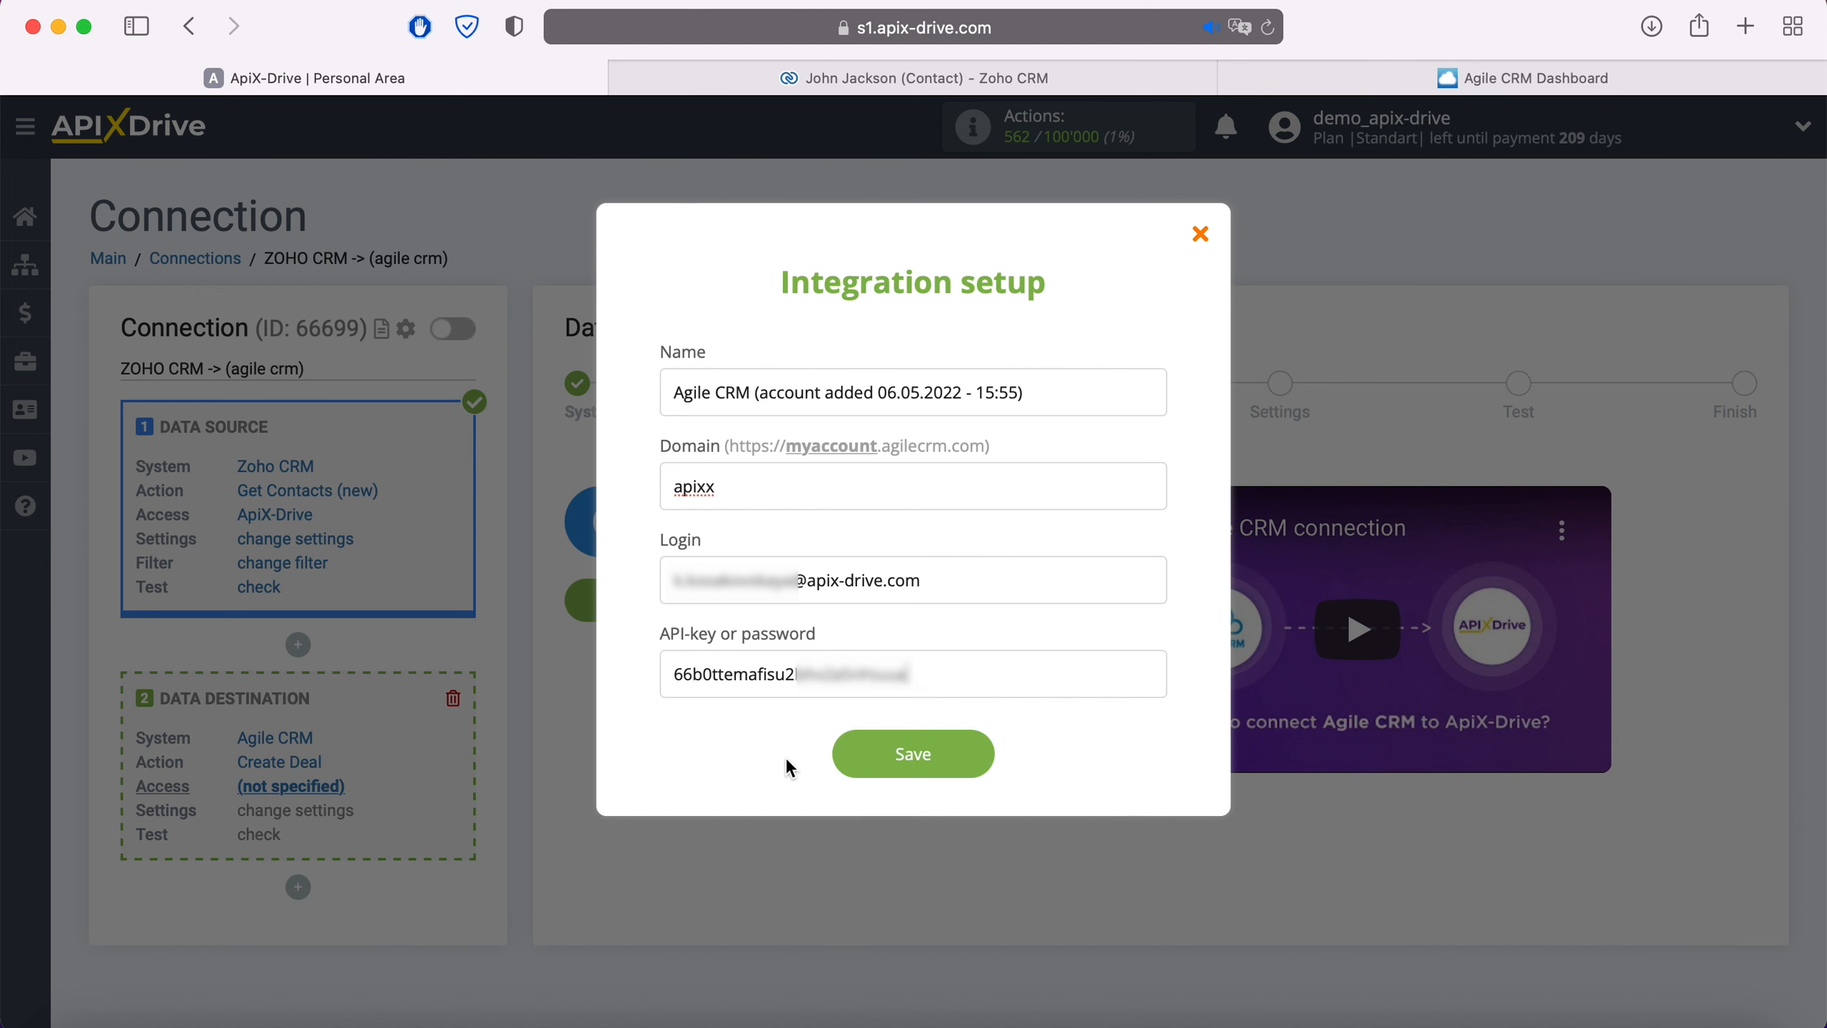
pyautogui.click(962, 754)
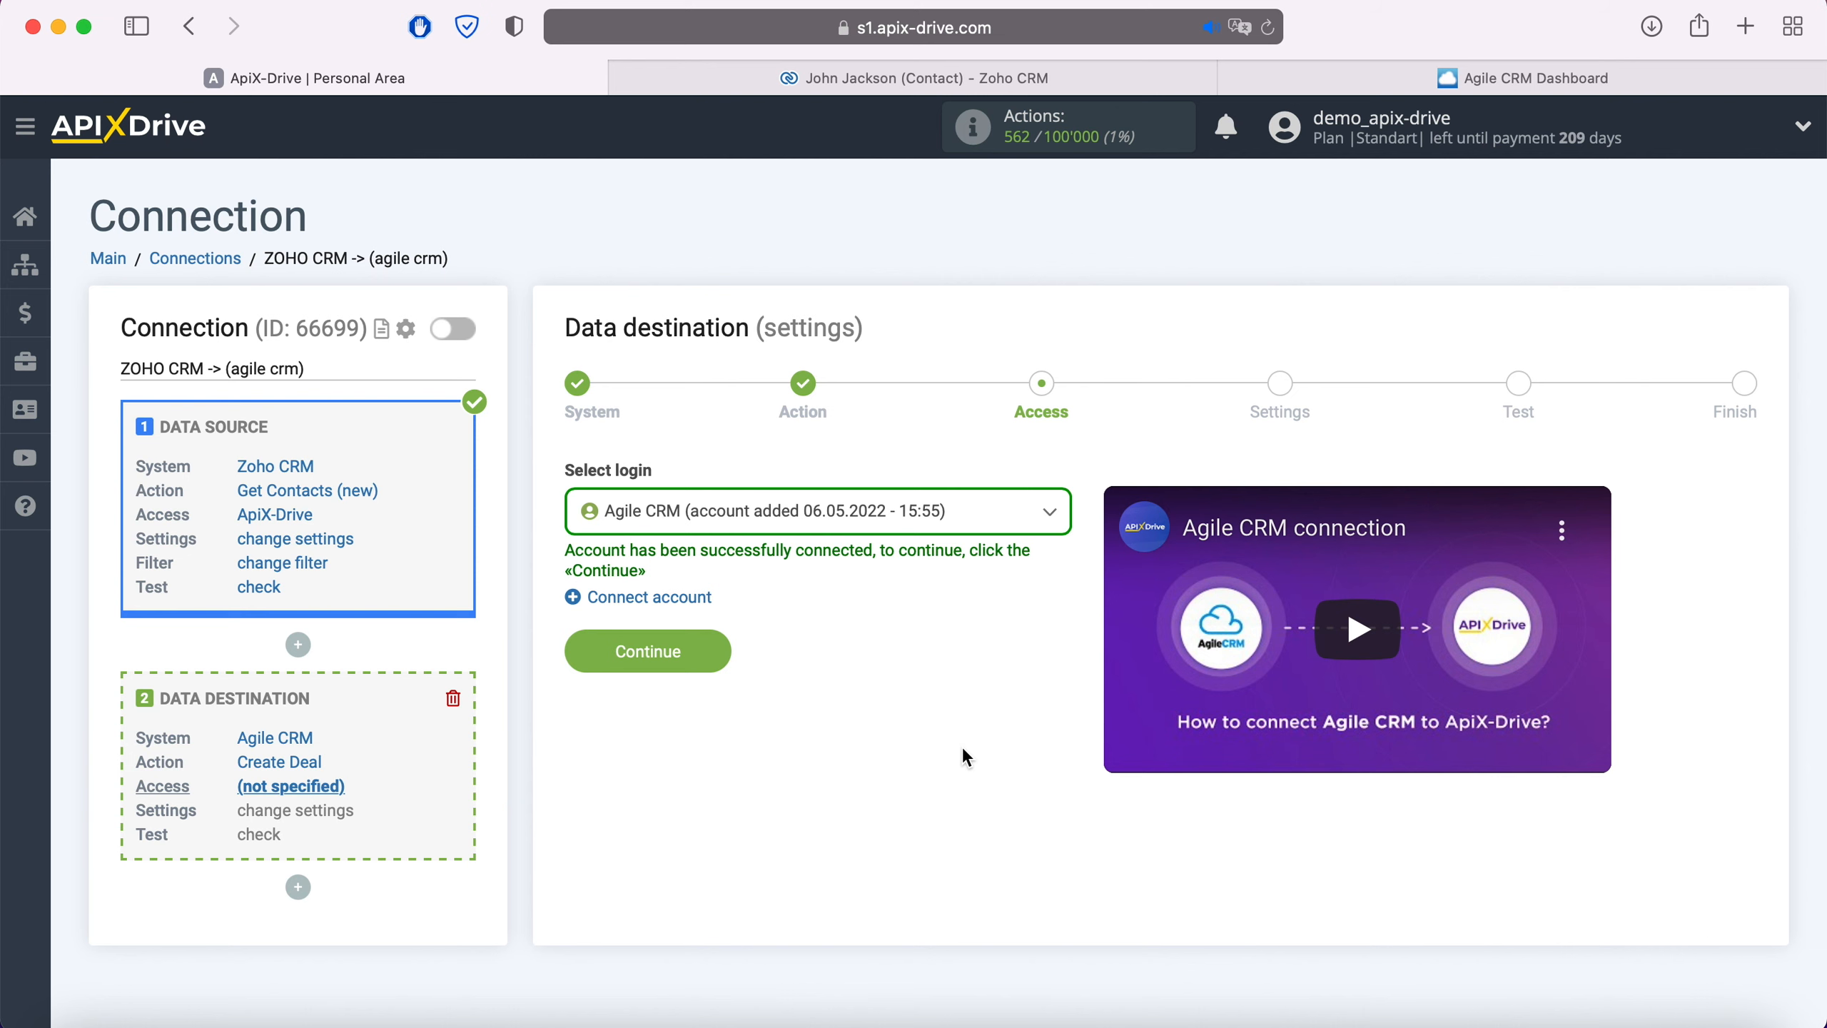
pyautogui.click(917, 531)
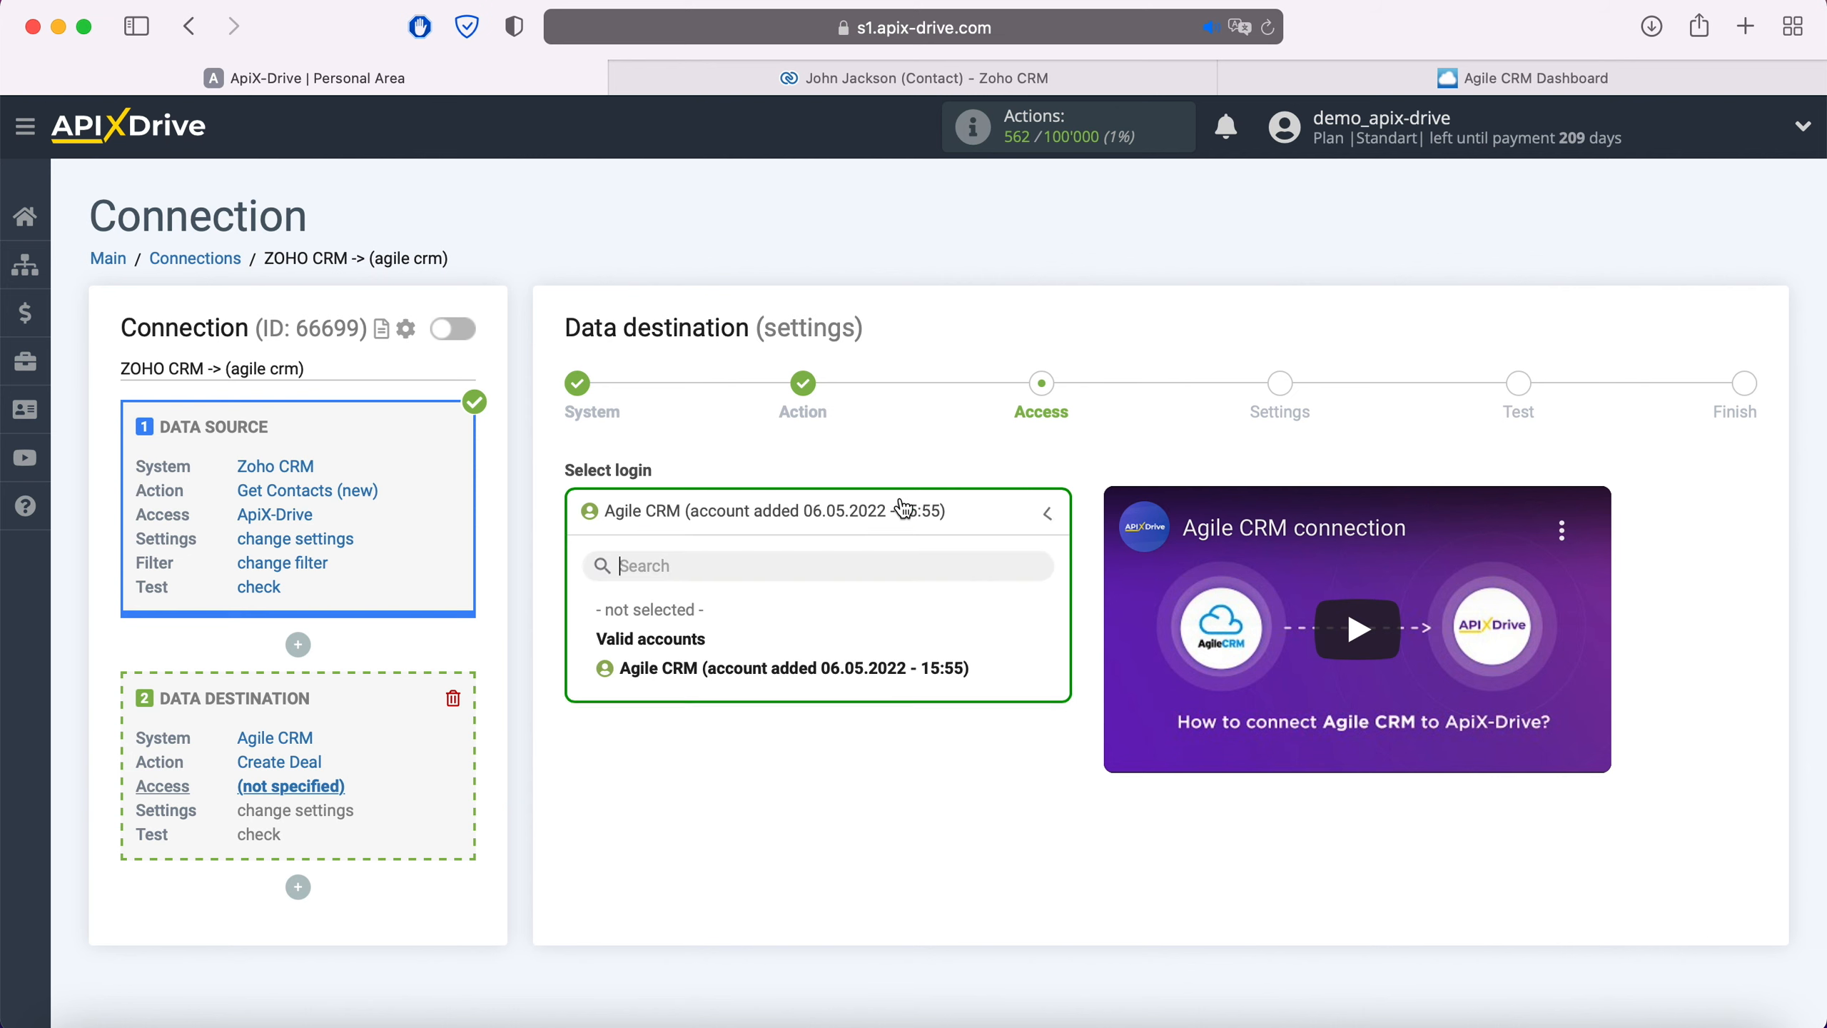
pyautogui.click(872, 651)
pyautogui.click(720, 646)
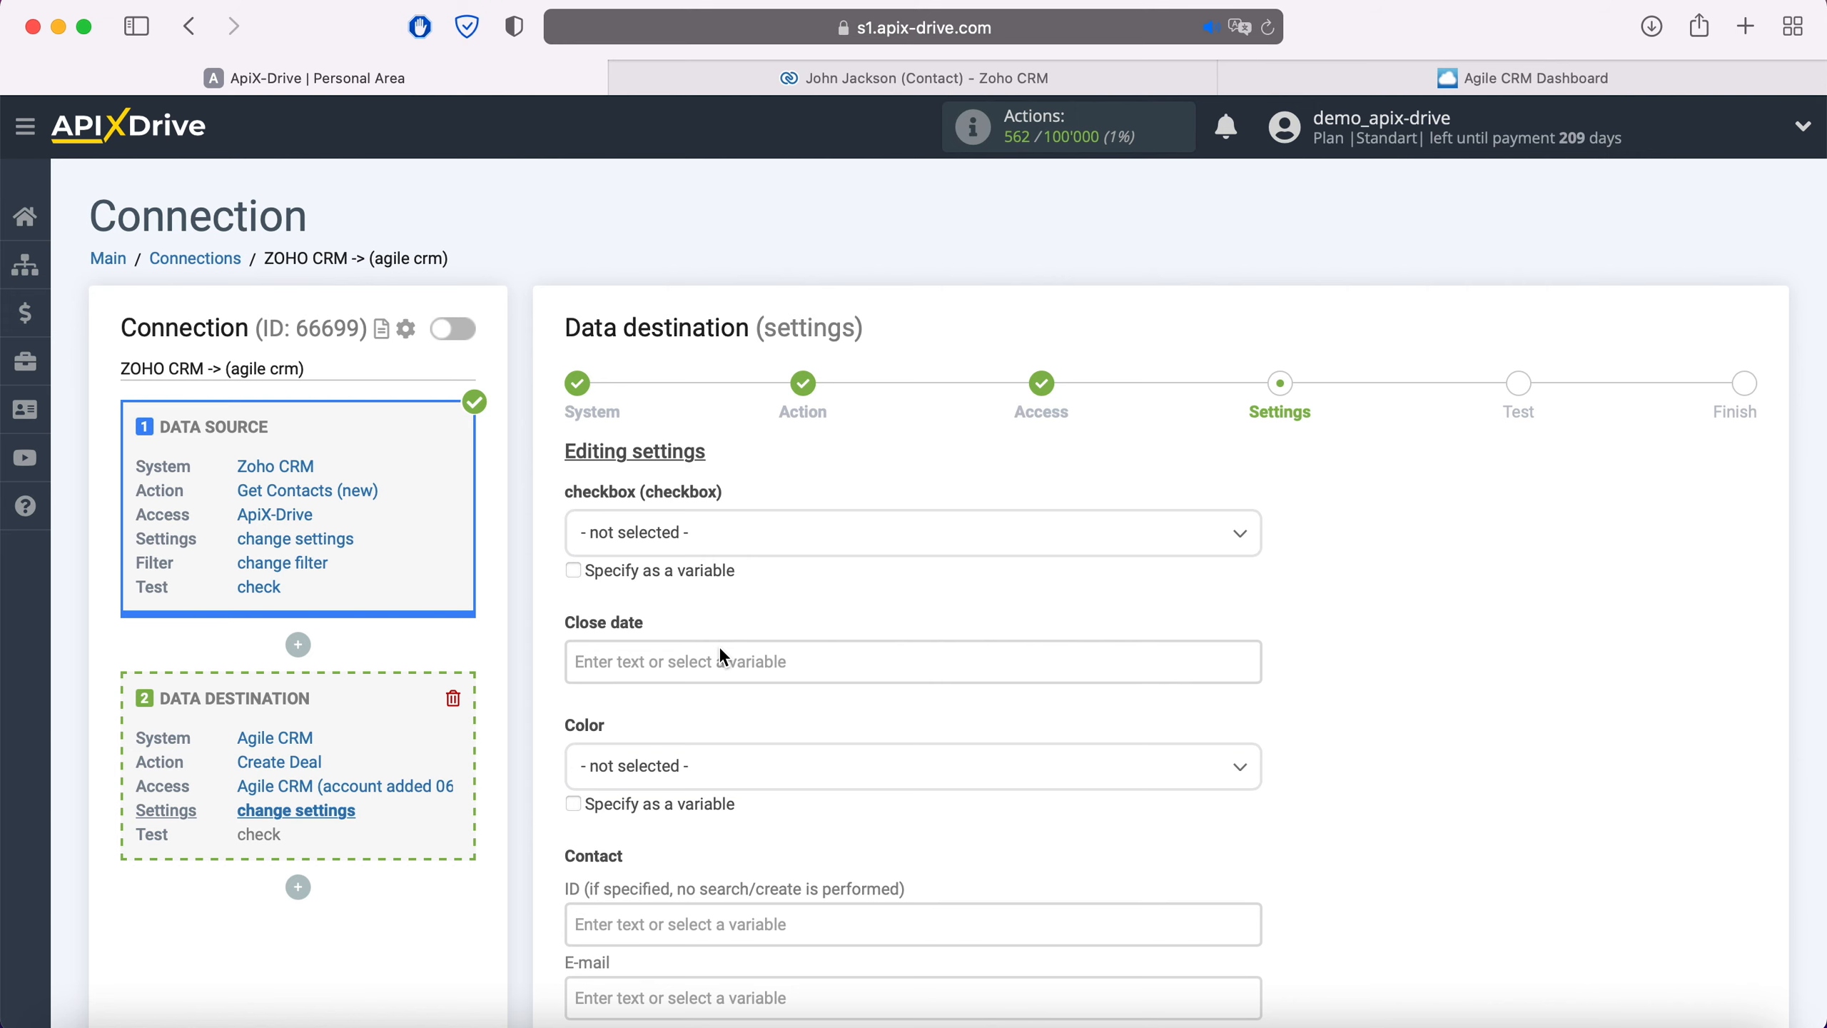
# Map the deal contact's E-mail and First name to Zoho CRM's Email and First Name
pyautogui.scroll(-3, 719, 645)
pyautogui.click(676, 764)
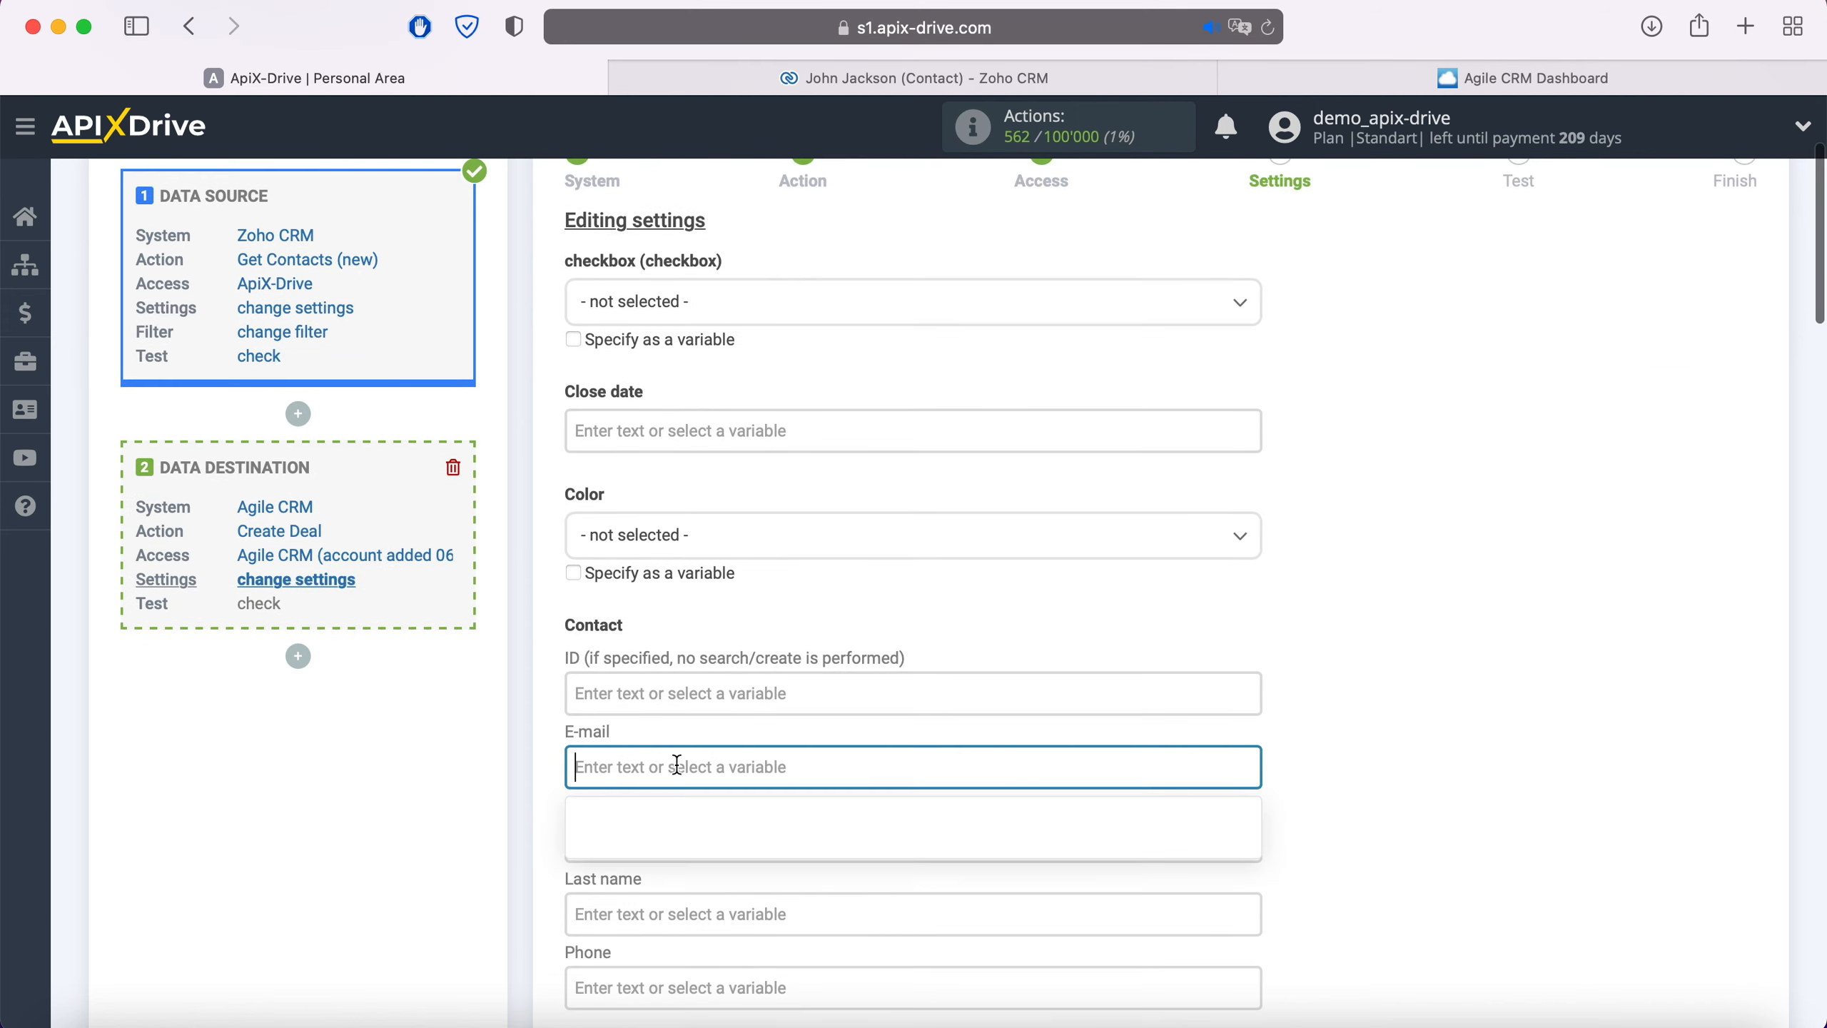
pyautogui.scroll(-6, 791, 719)
pyautogui.scroll(-3, 996, 581)
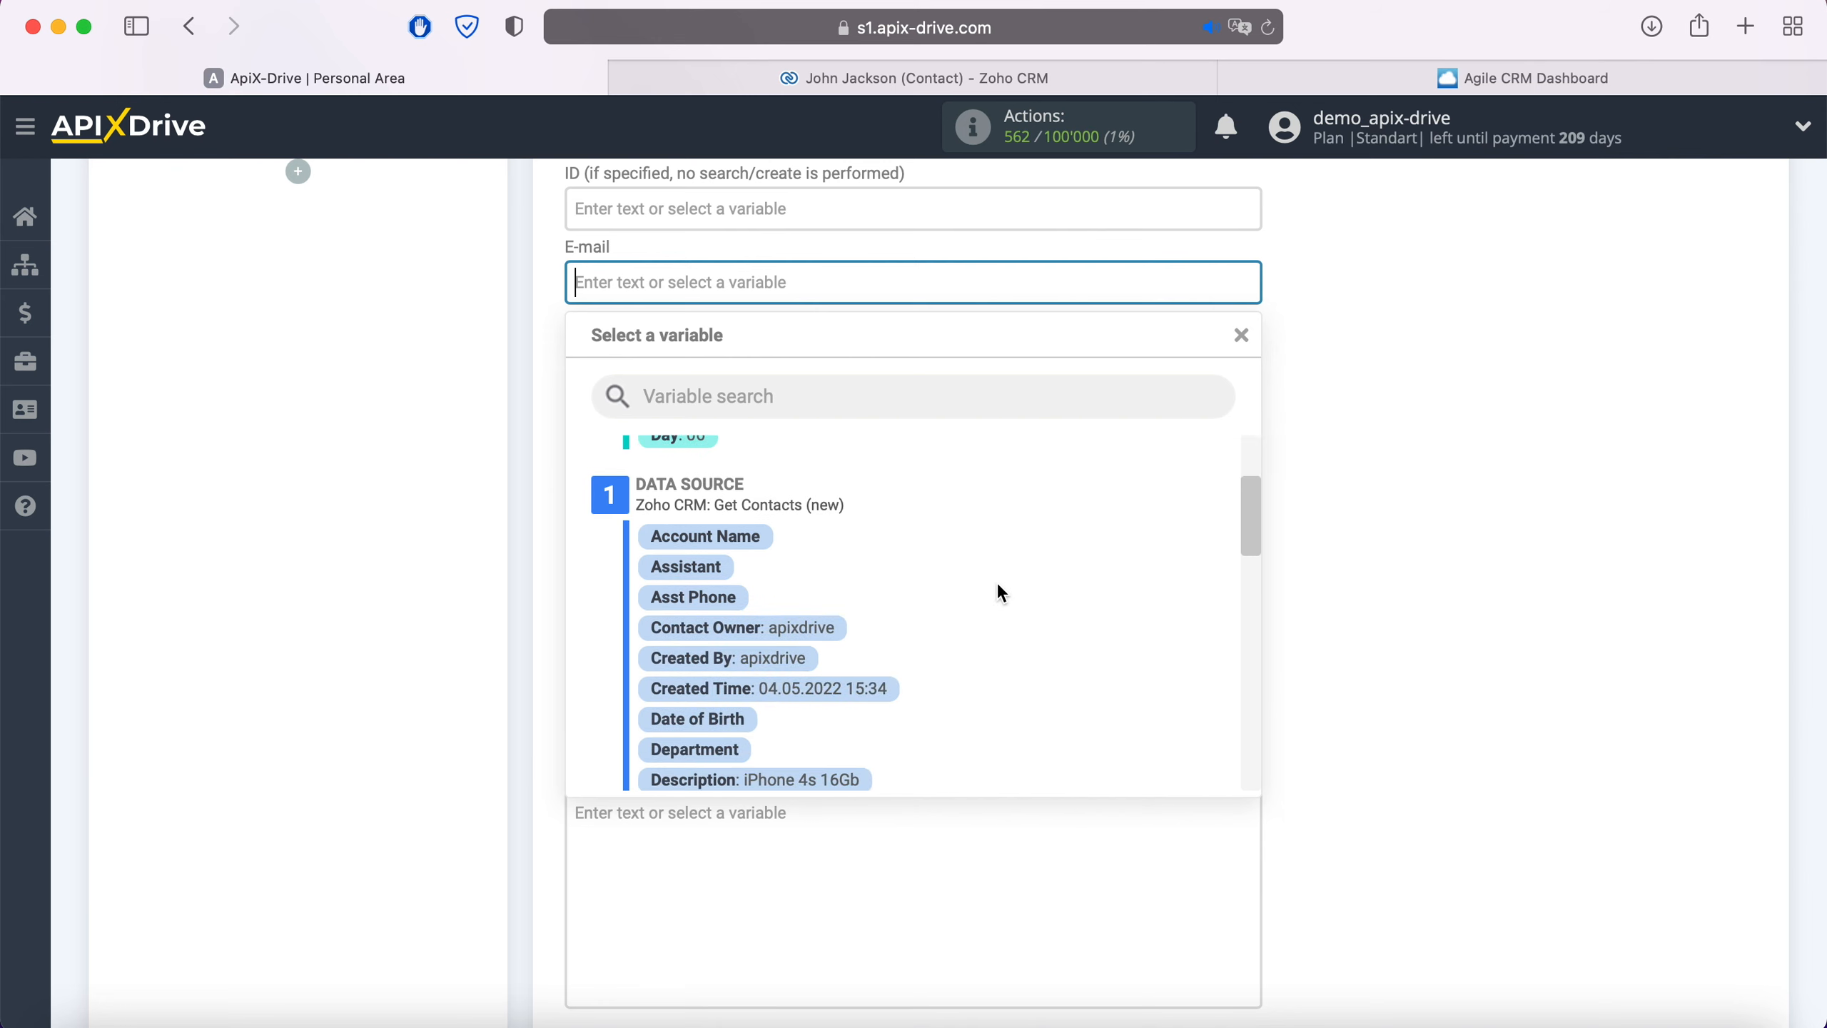
pyautogui.scroll(-3, 996, 581)
pyautogui.click(862, 645)
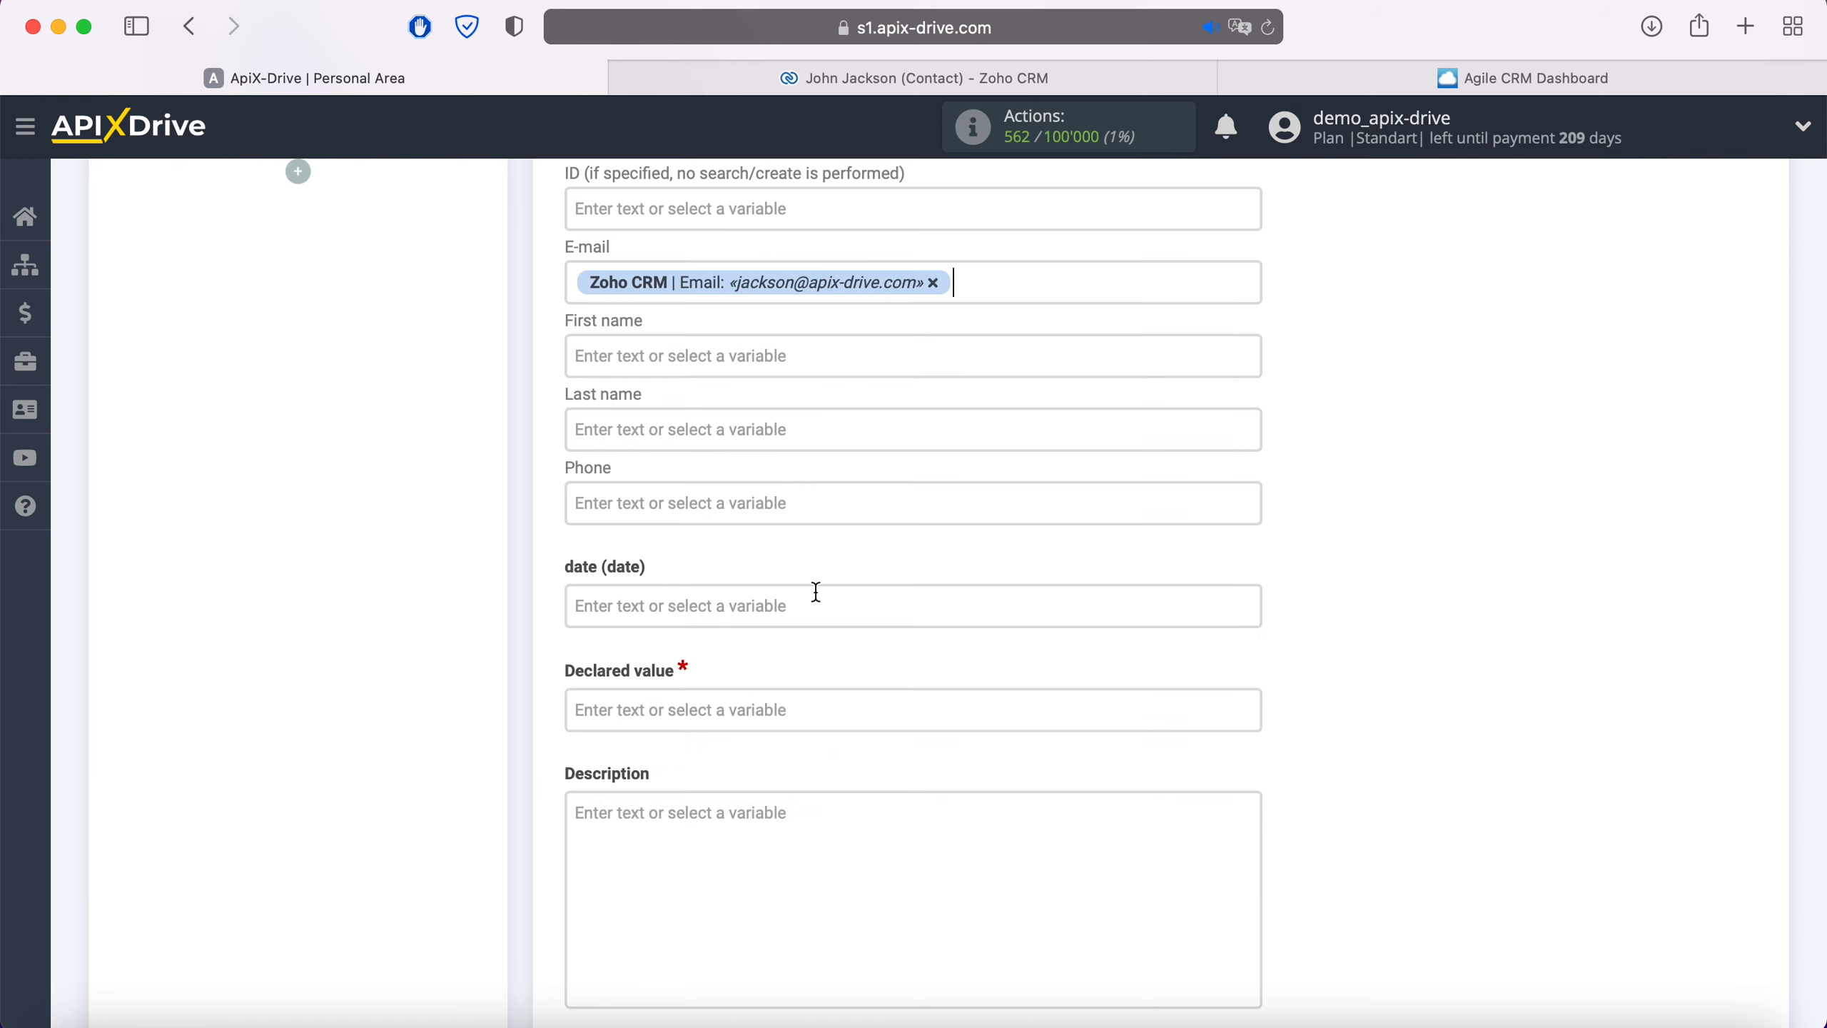
pyautogui.click(718, 358)
pyautogui.scroll(-3, 969, 559)
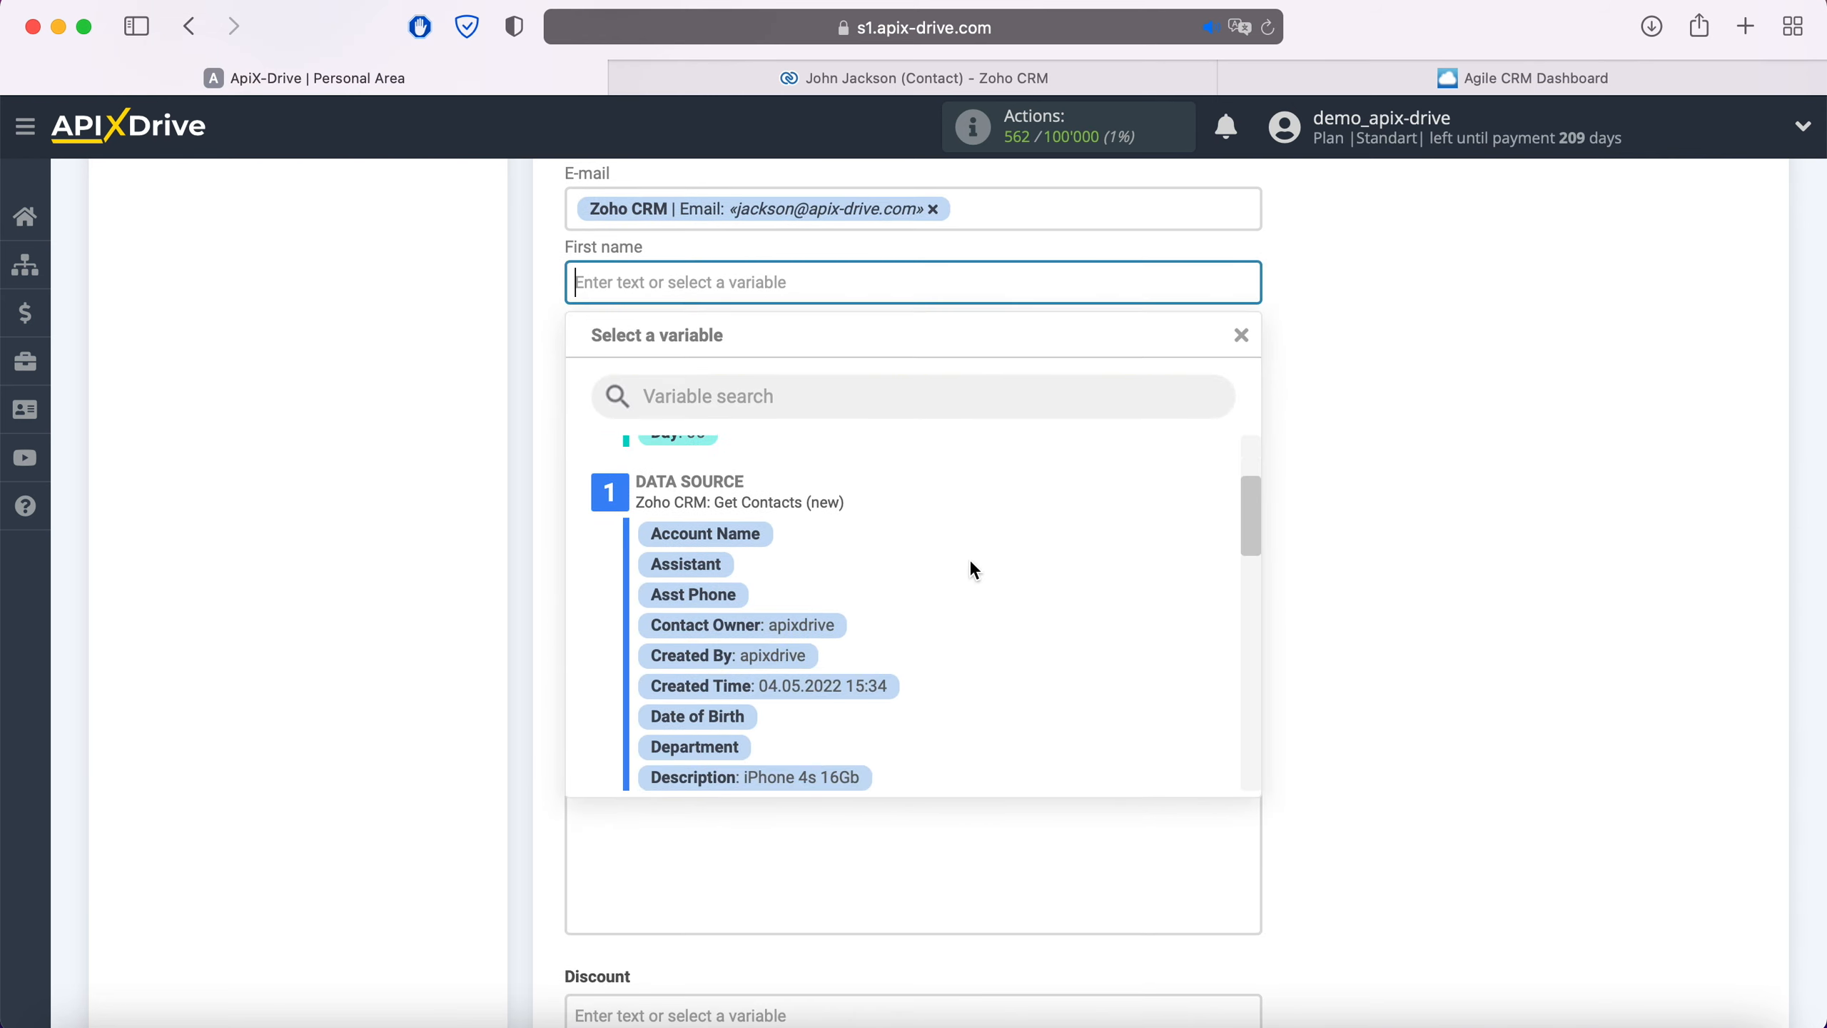
pyautogui.scroll(-5, 975, 569)
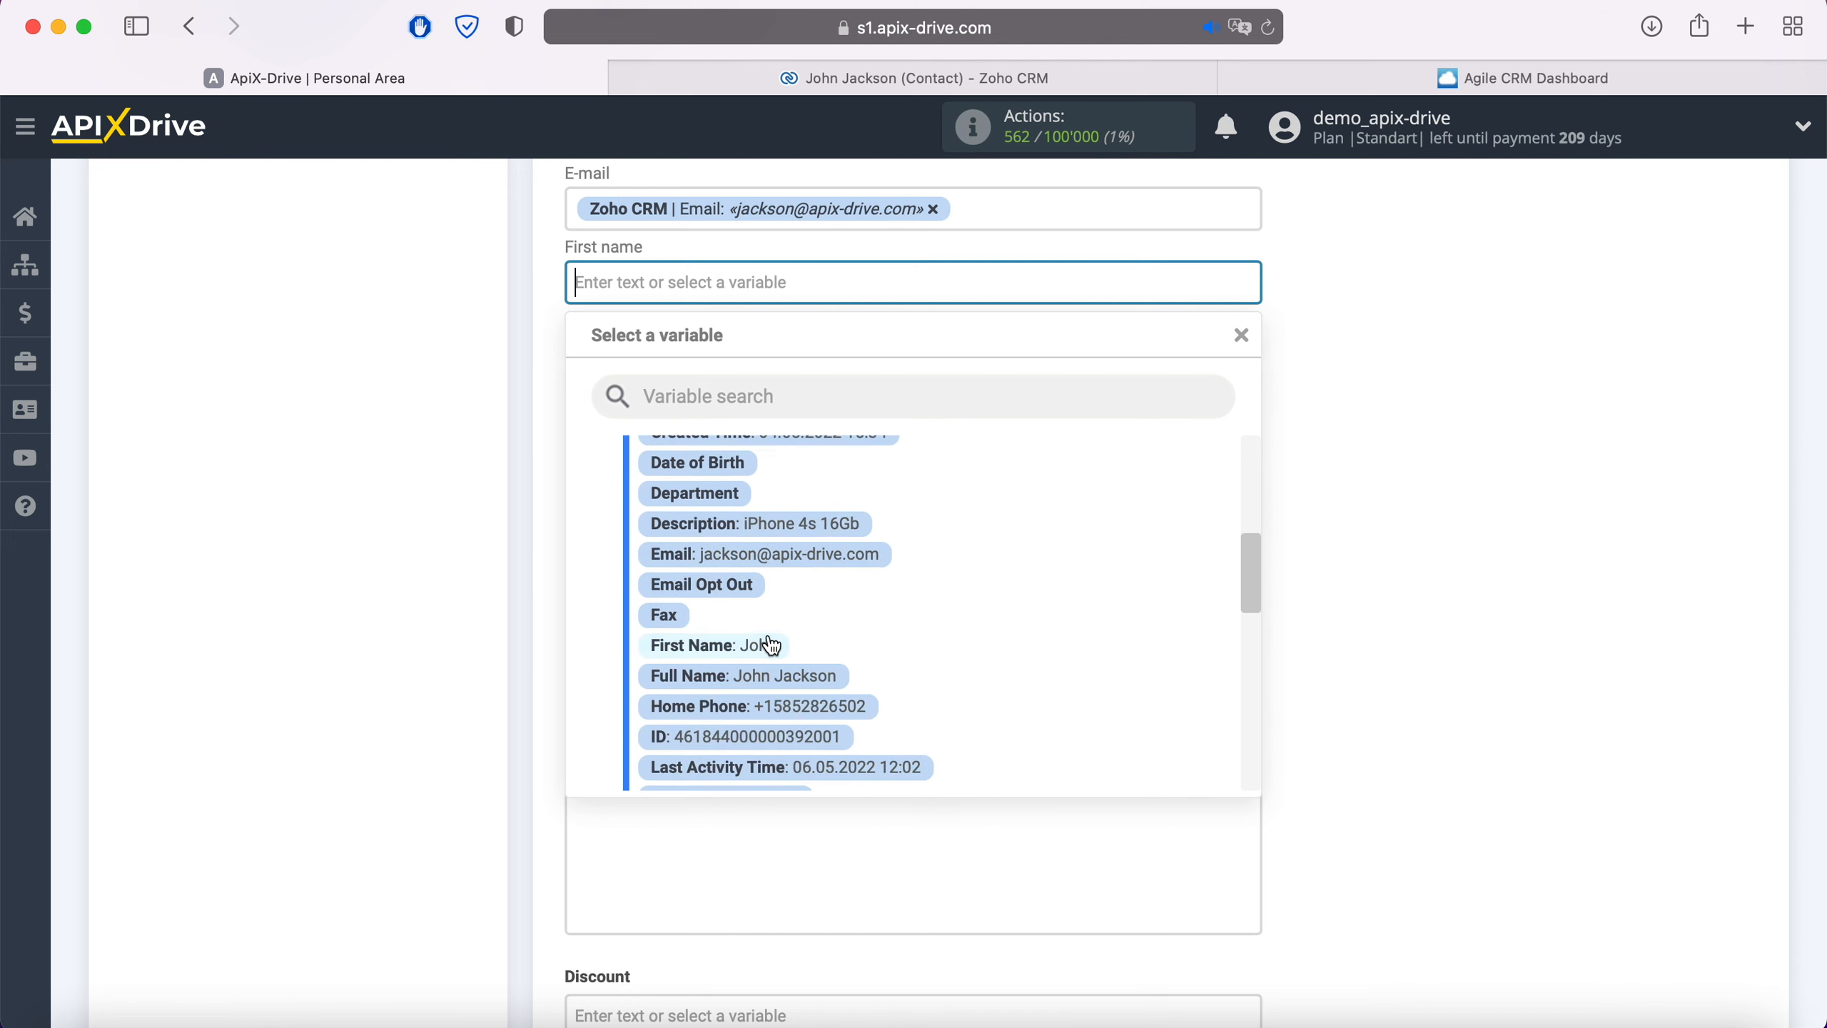
pyautogui.click(770, 645)
# Map Last name and Phone to Zoho's Last Name and Home Phone, and set Declared value to 100
pyautogui.click(734, 354)
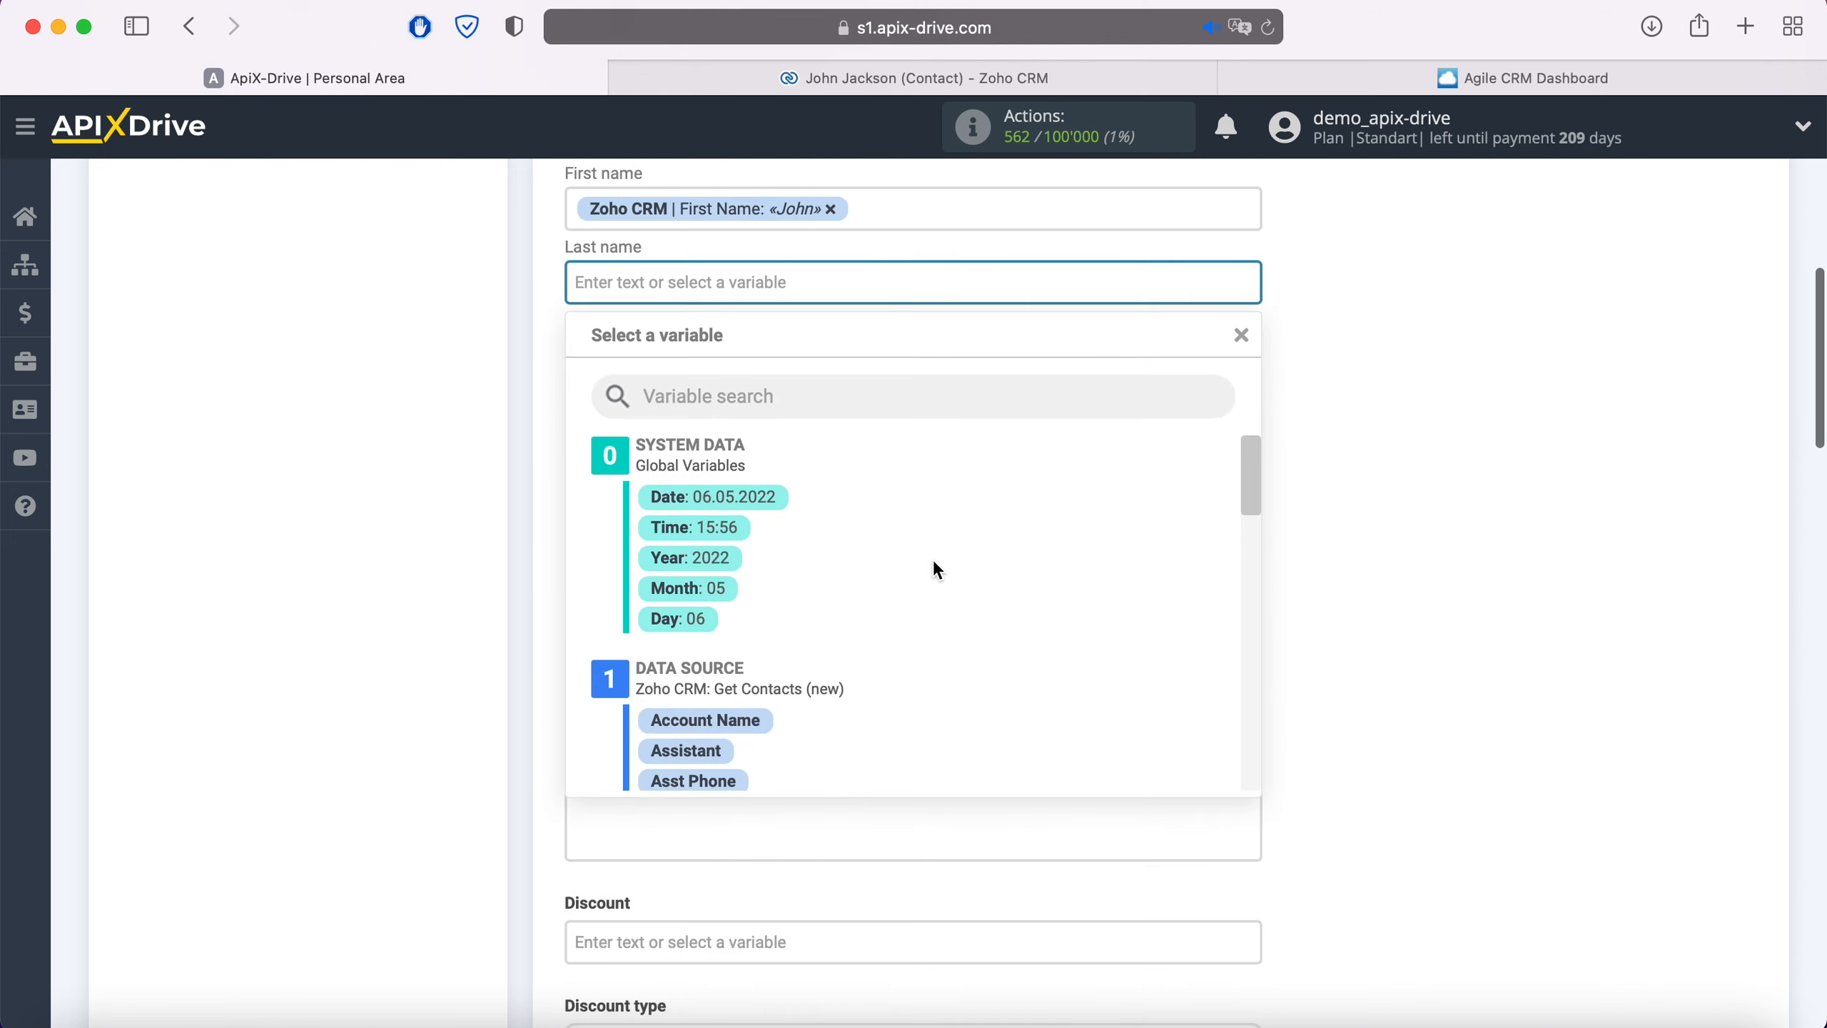
pyautogui.scroll(-7, 934, 563)
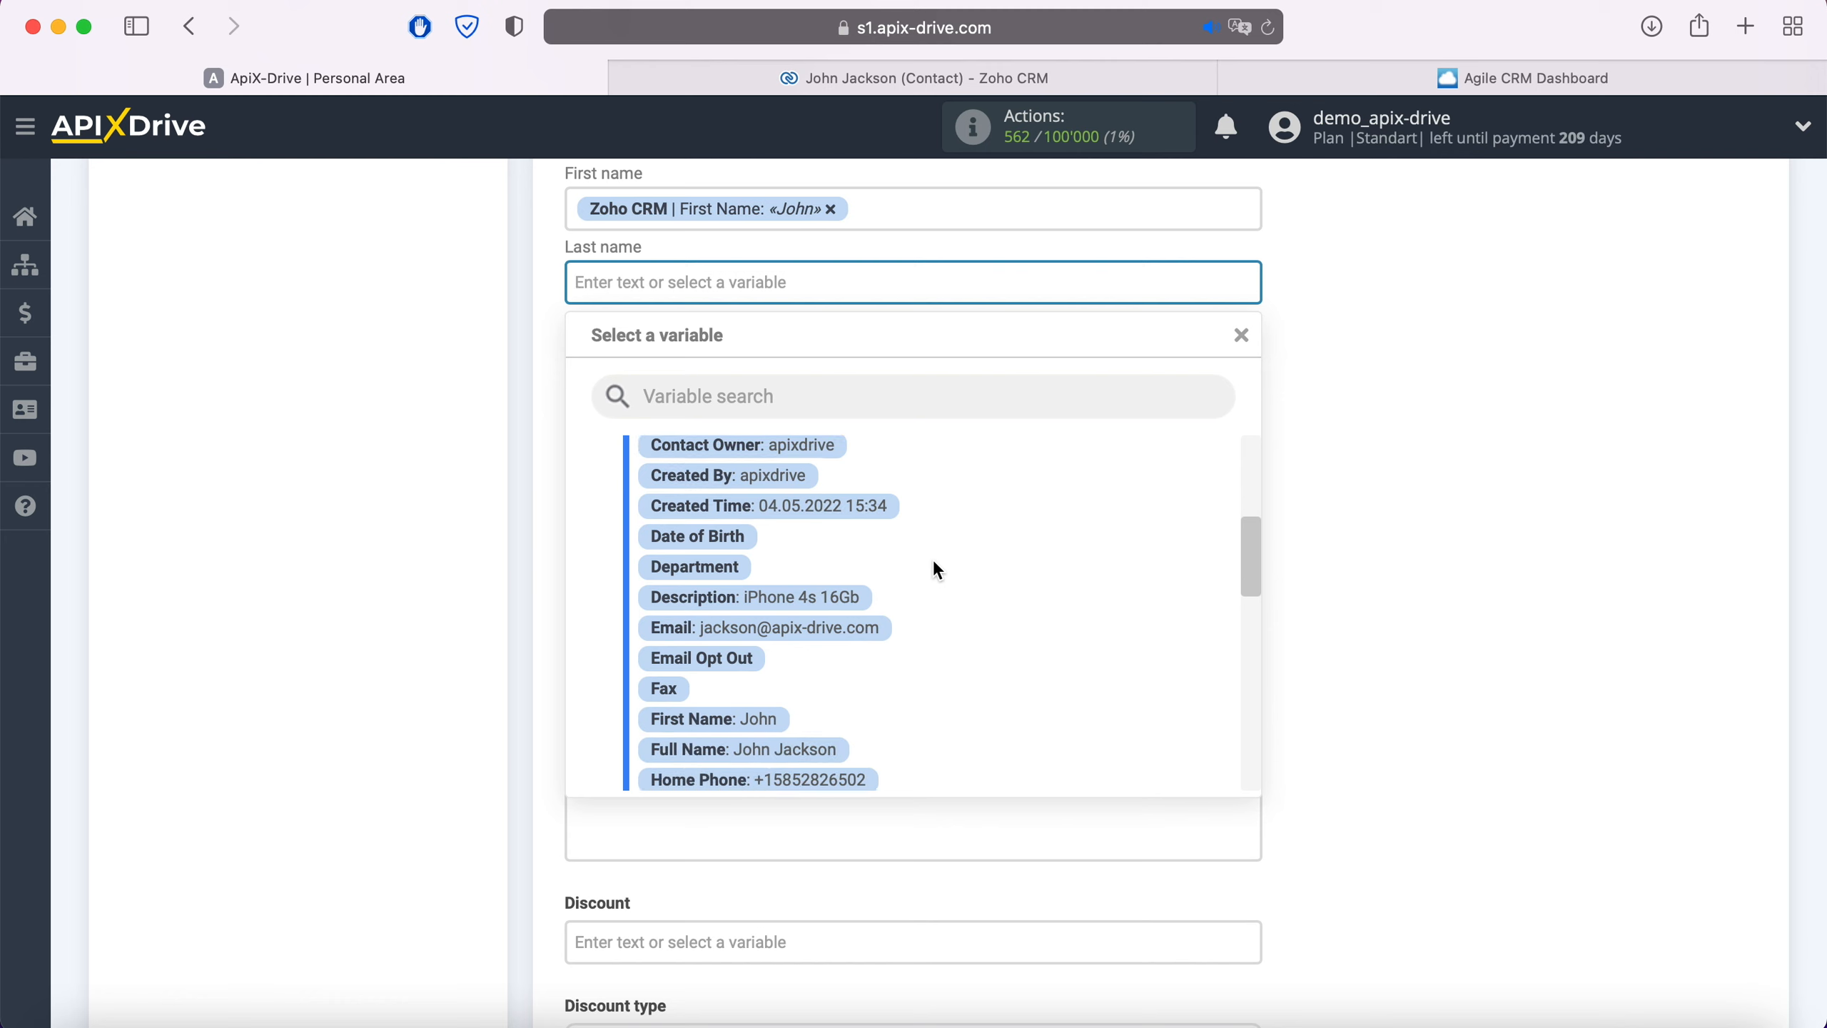
pyautogui.scroll(-3, 933, 569)
pyautogui.click(792, 762)
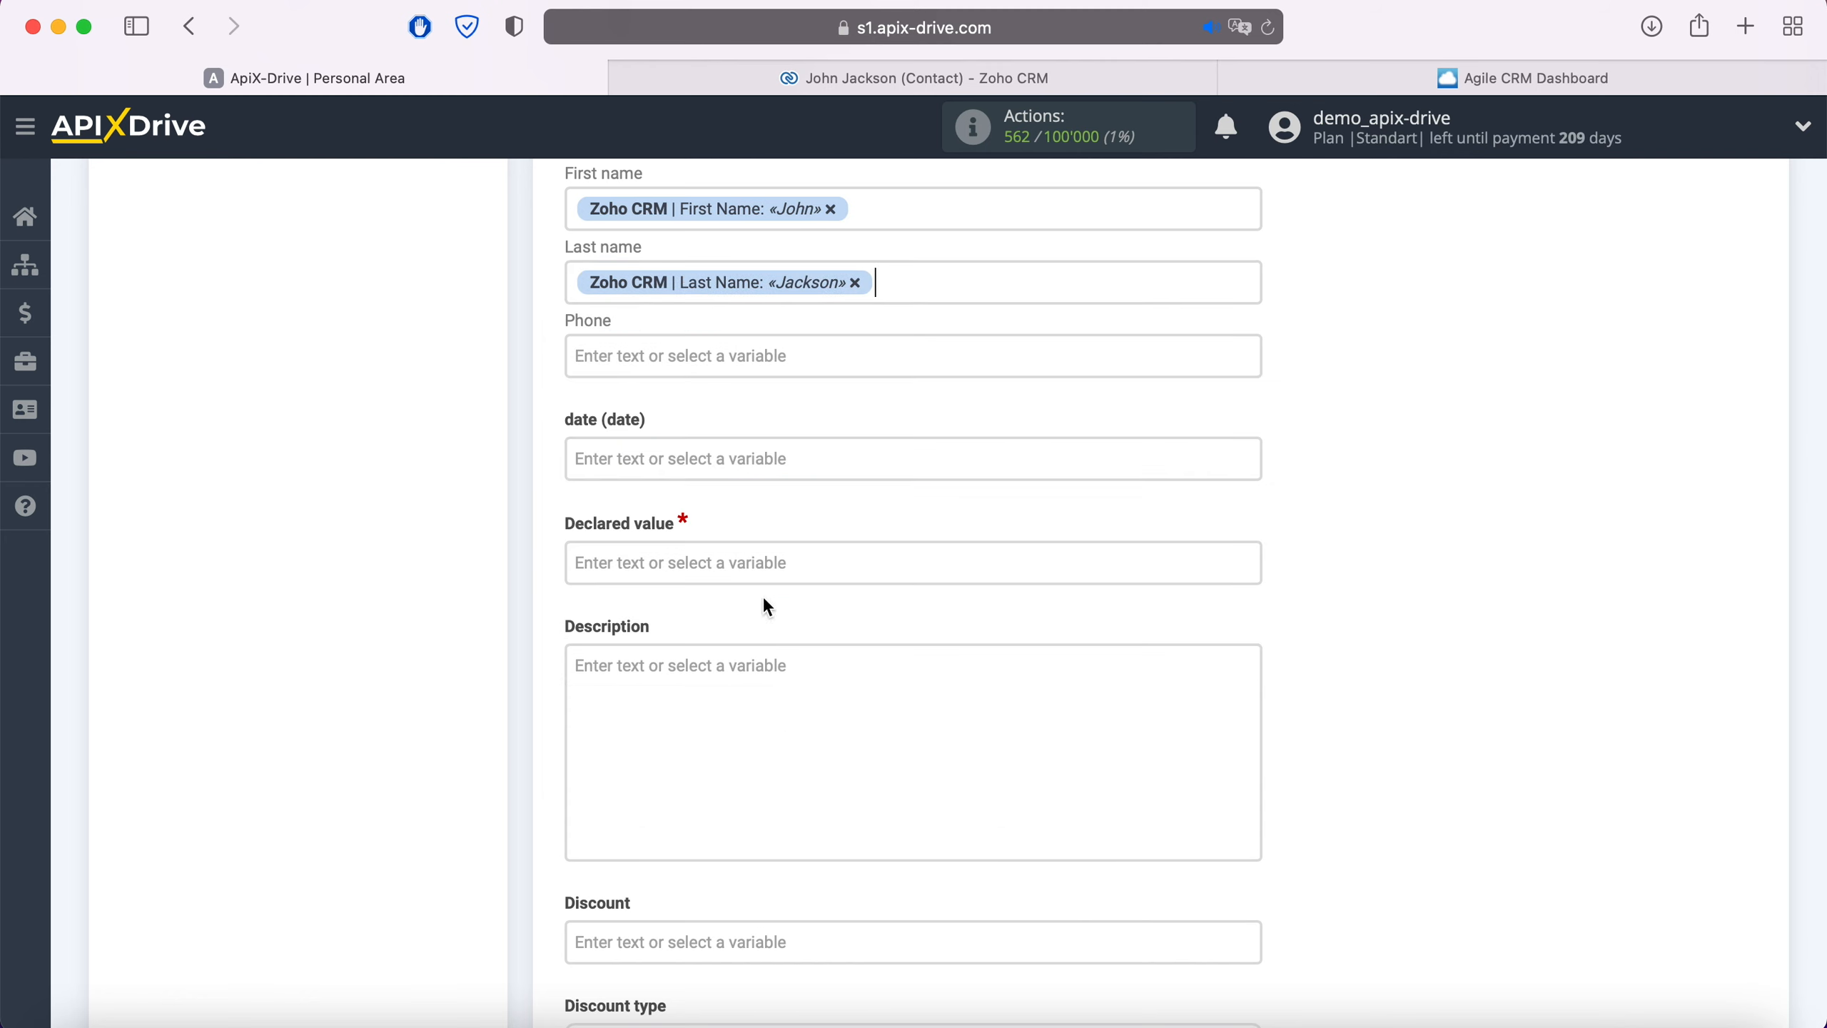
pyautogui.click(760, 361)
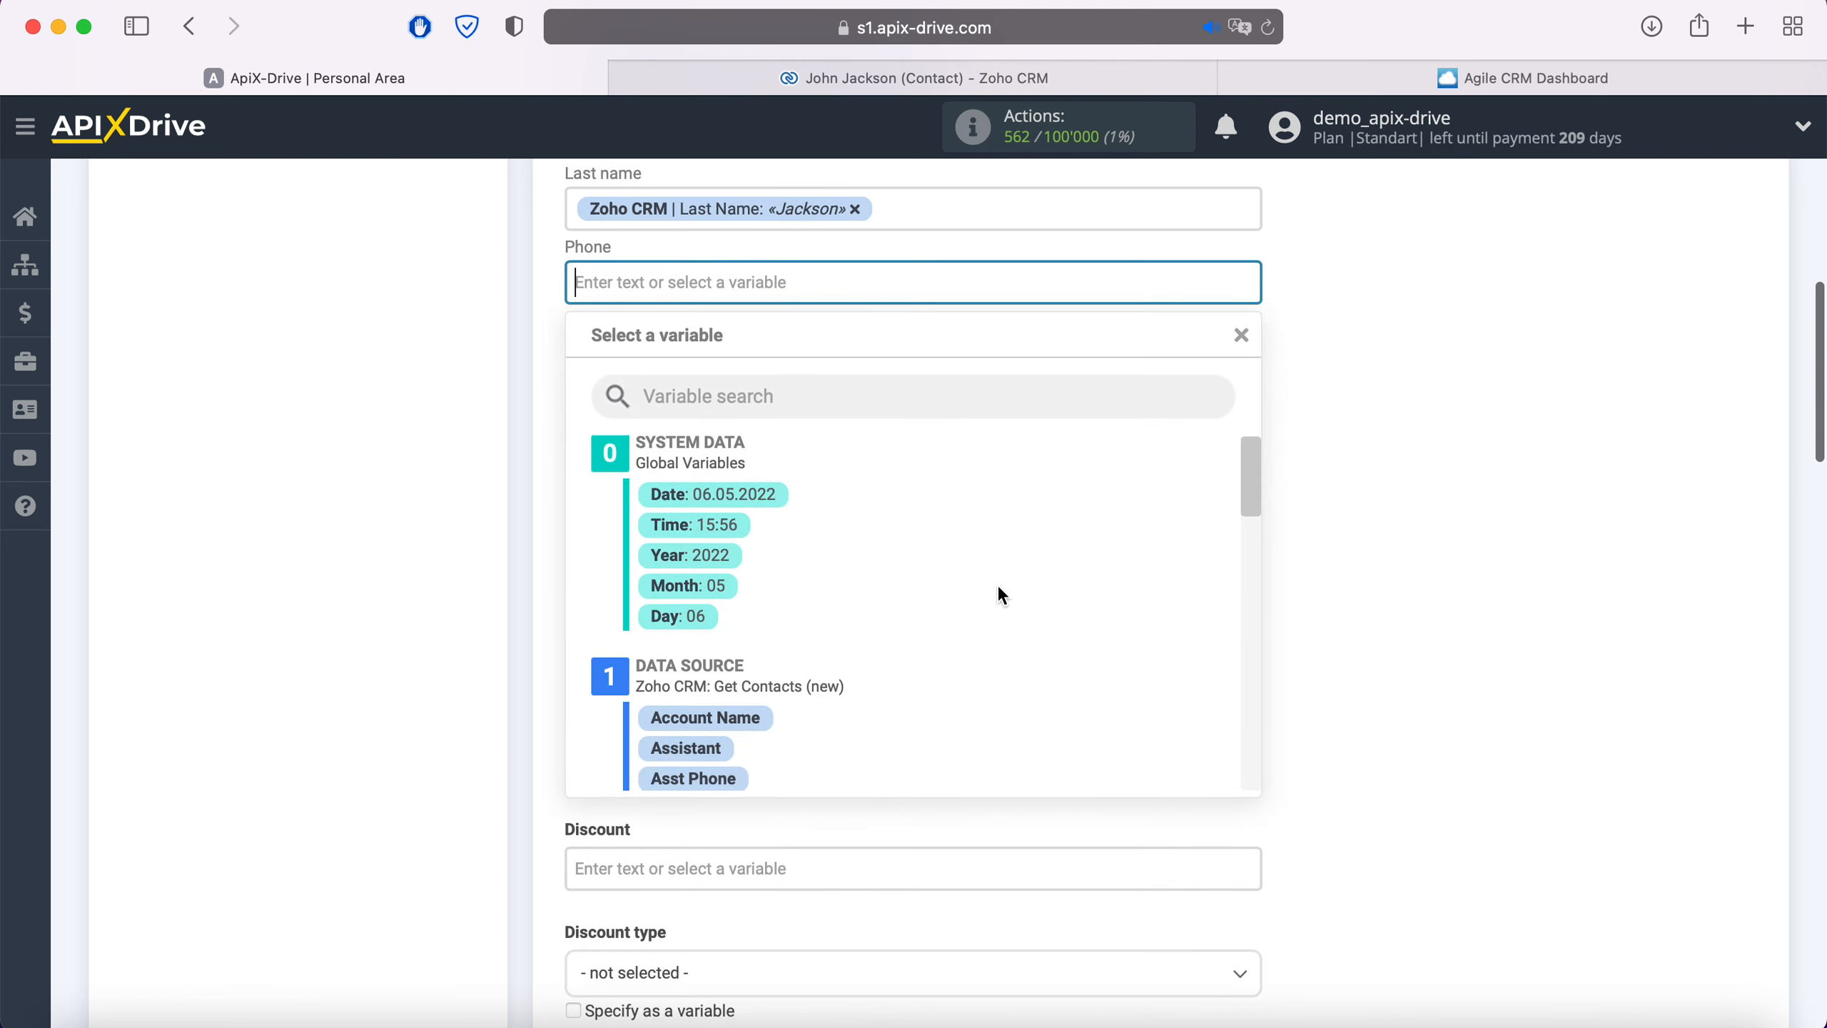
pyautogui.scroll(-3, 1002, 594)
pyautogui.scroll(-5, 999, 589)
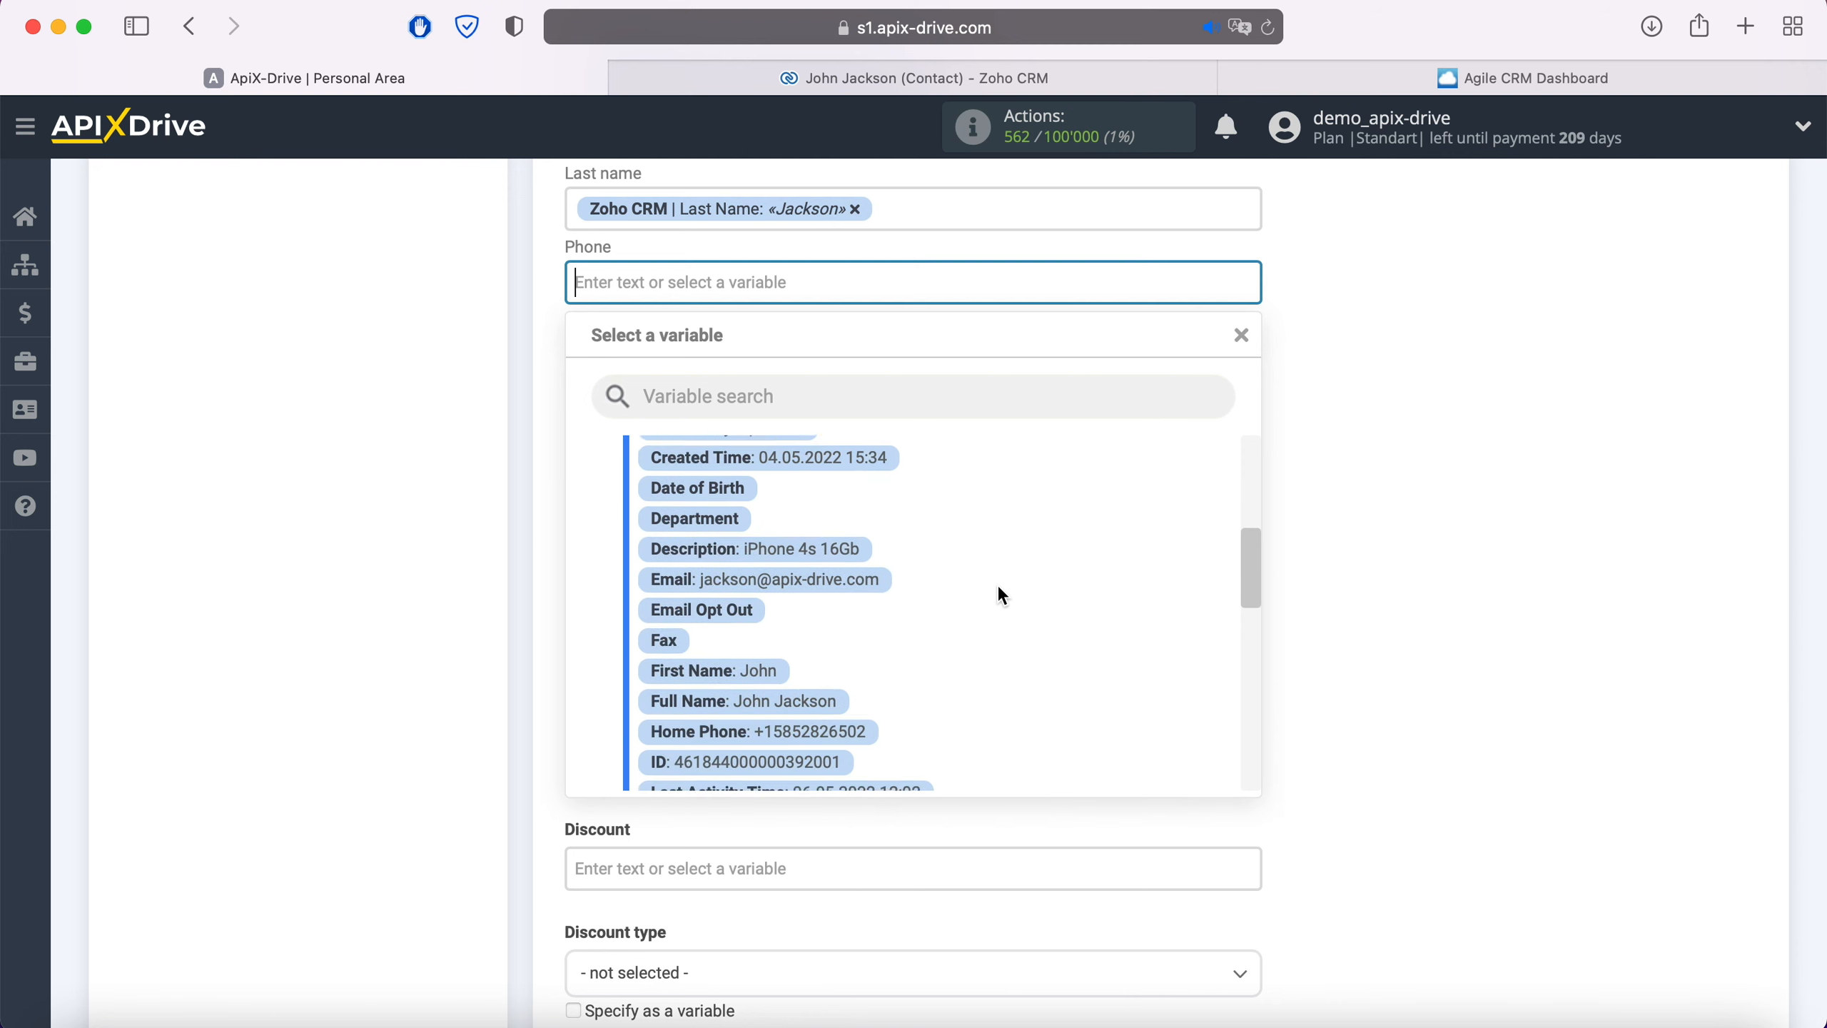
pyautogui.scroll(-2, 1002, 595)
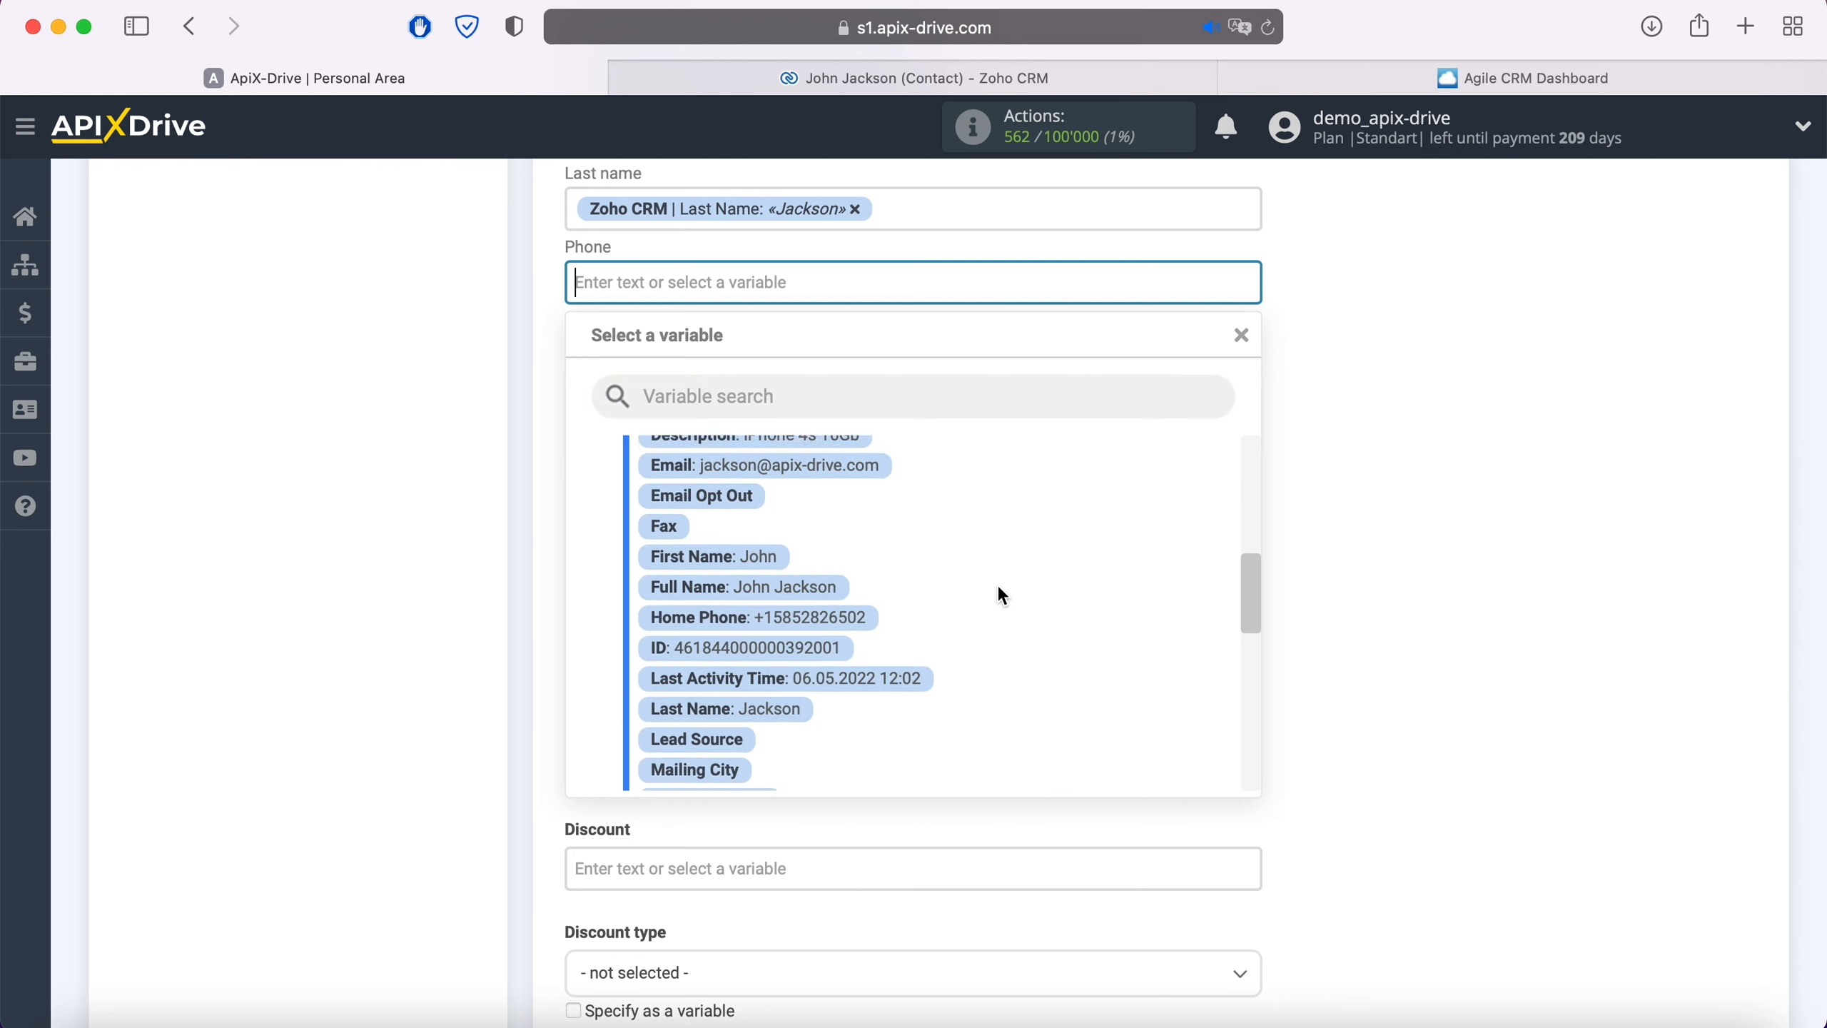
pyautogui.click(834, 613)
pyautogui.click(746, 493)
pyautogui.write('100')
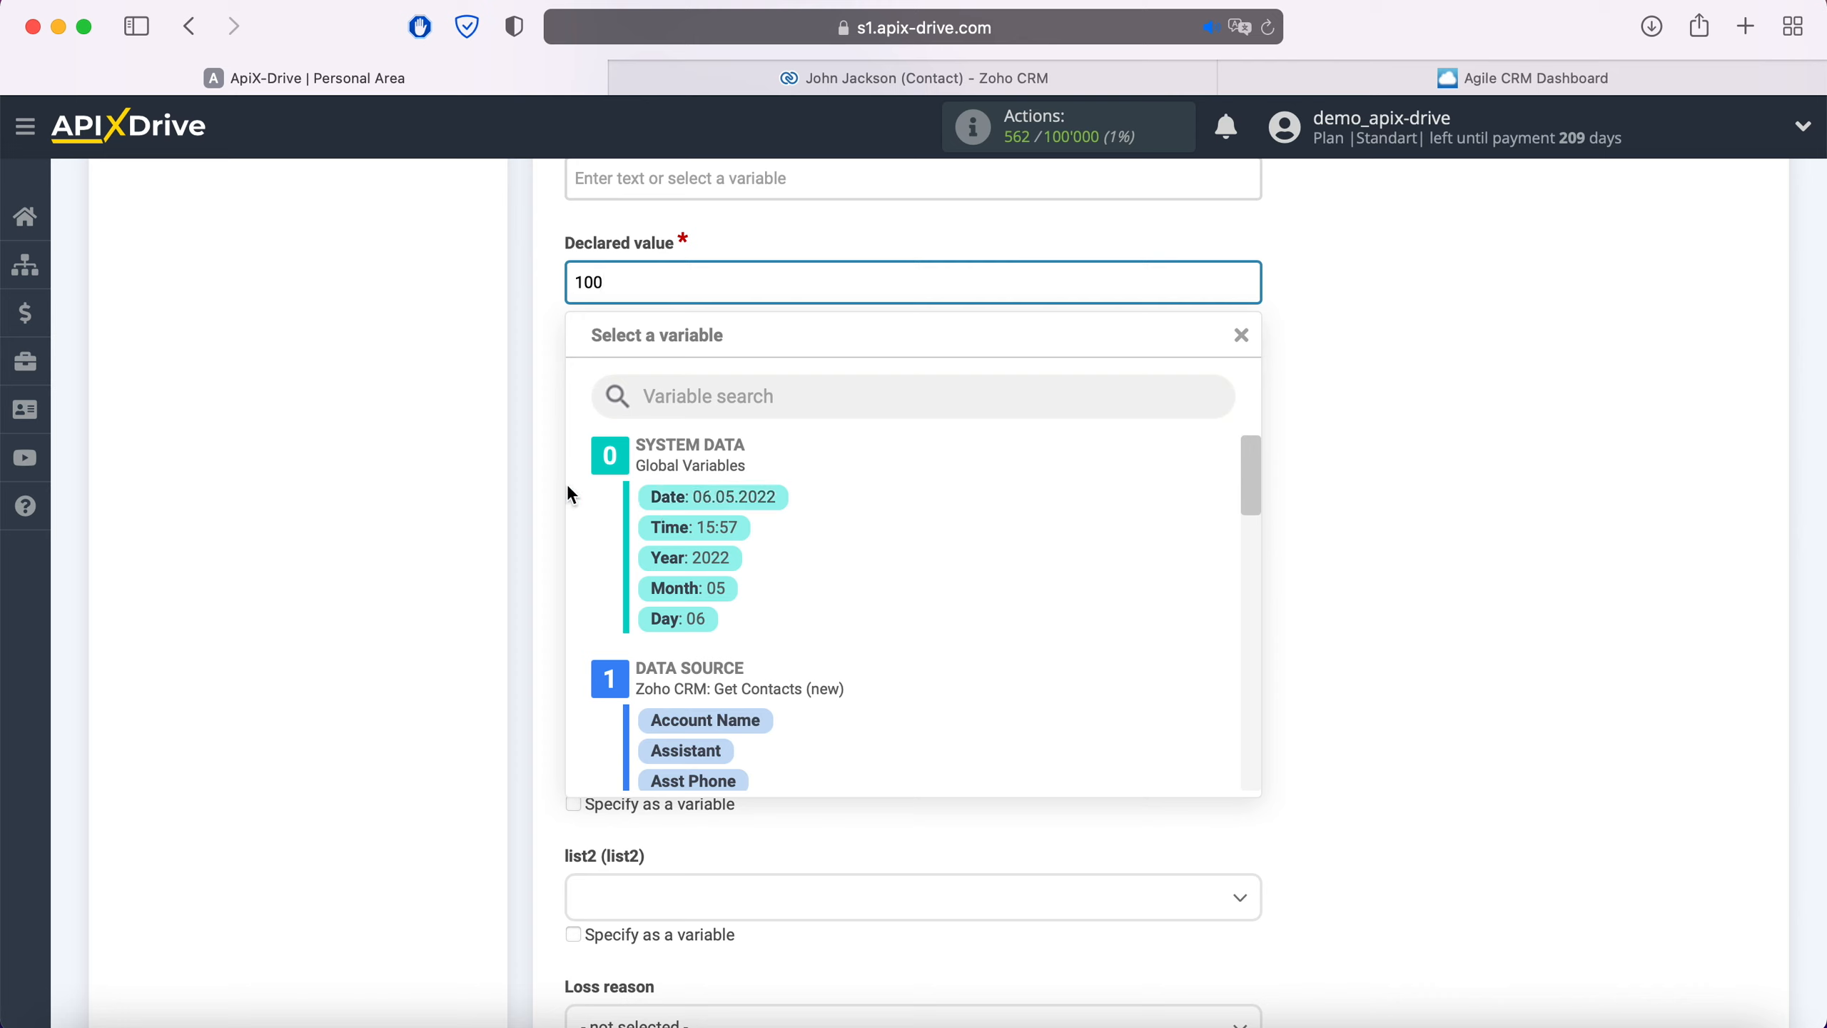
# Make the deal Description read 'Product' followed by the contact's Description variable
pyautogui.click(546, 479)
pyautogui.click(680, 399)
pyautogui.write('Product')
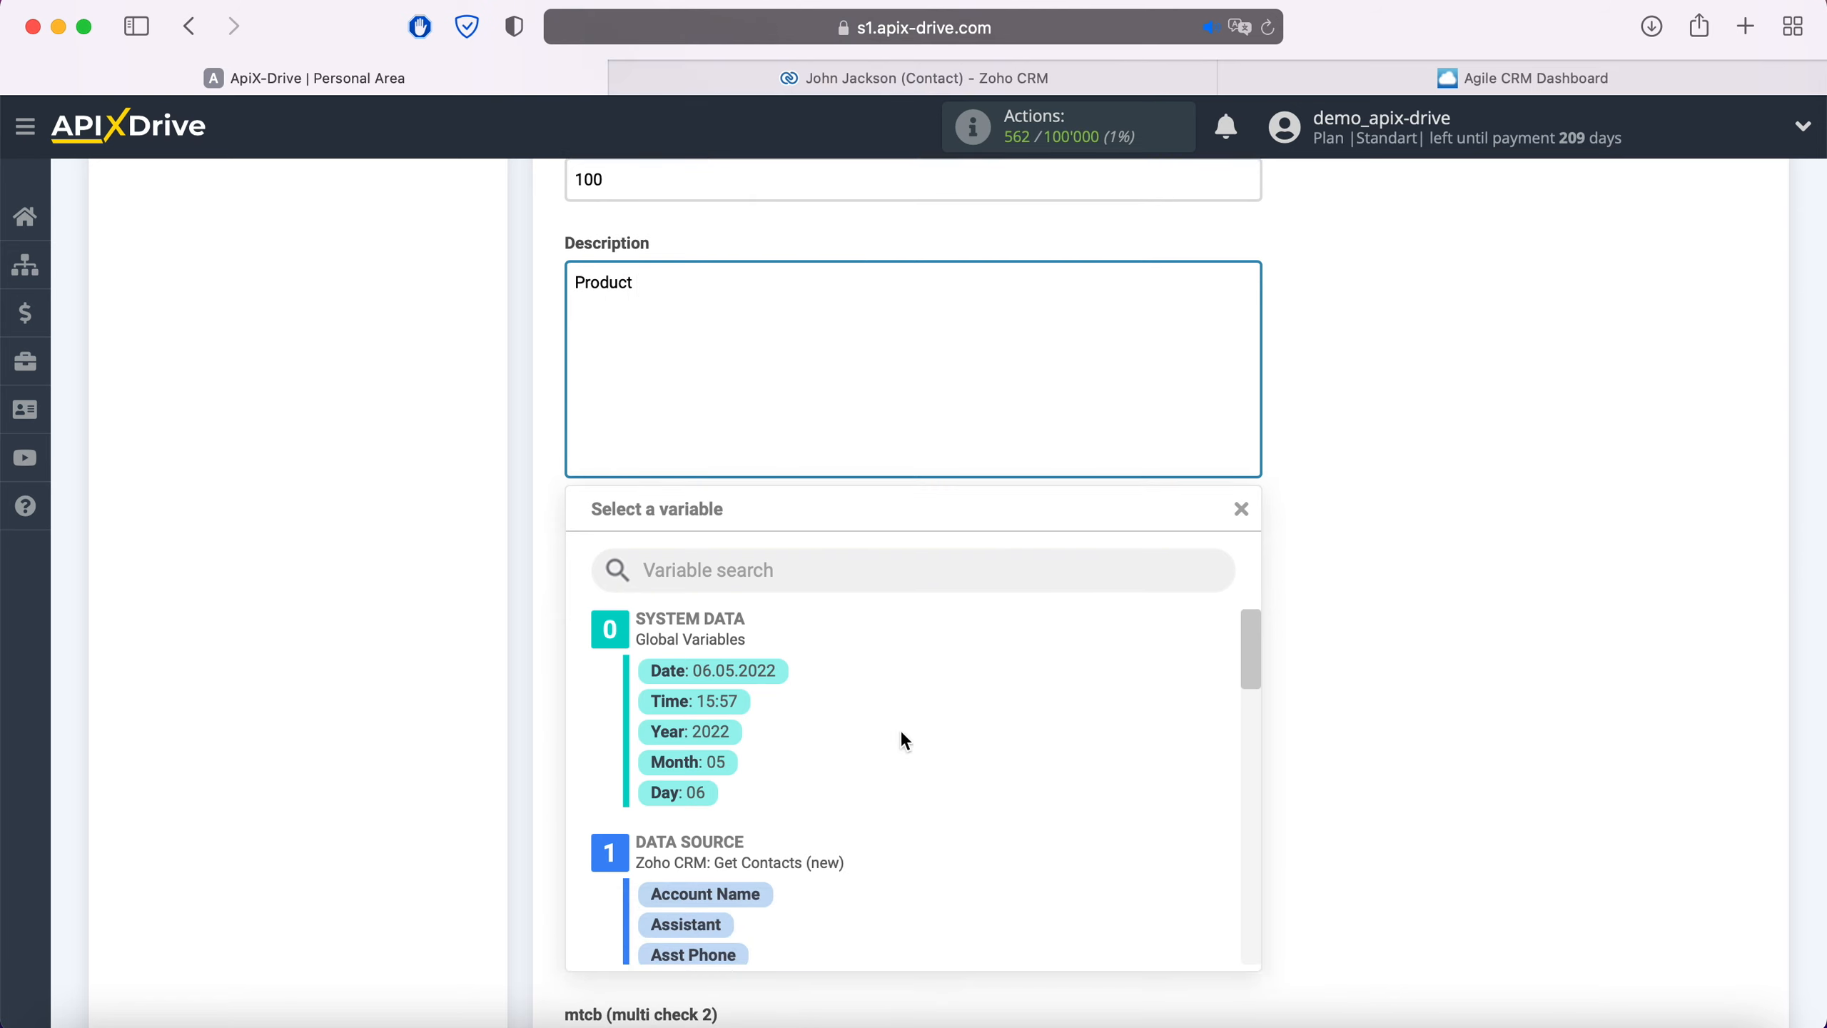
pyautogui.scroll(-5, 1011, 791)
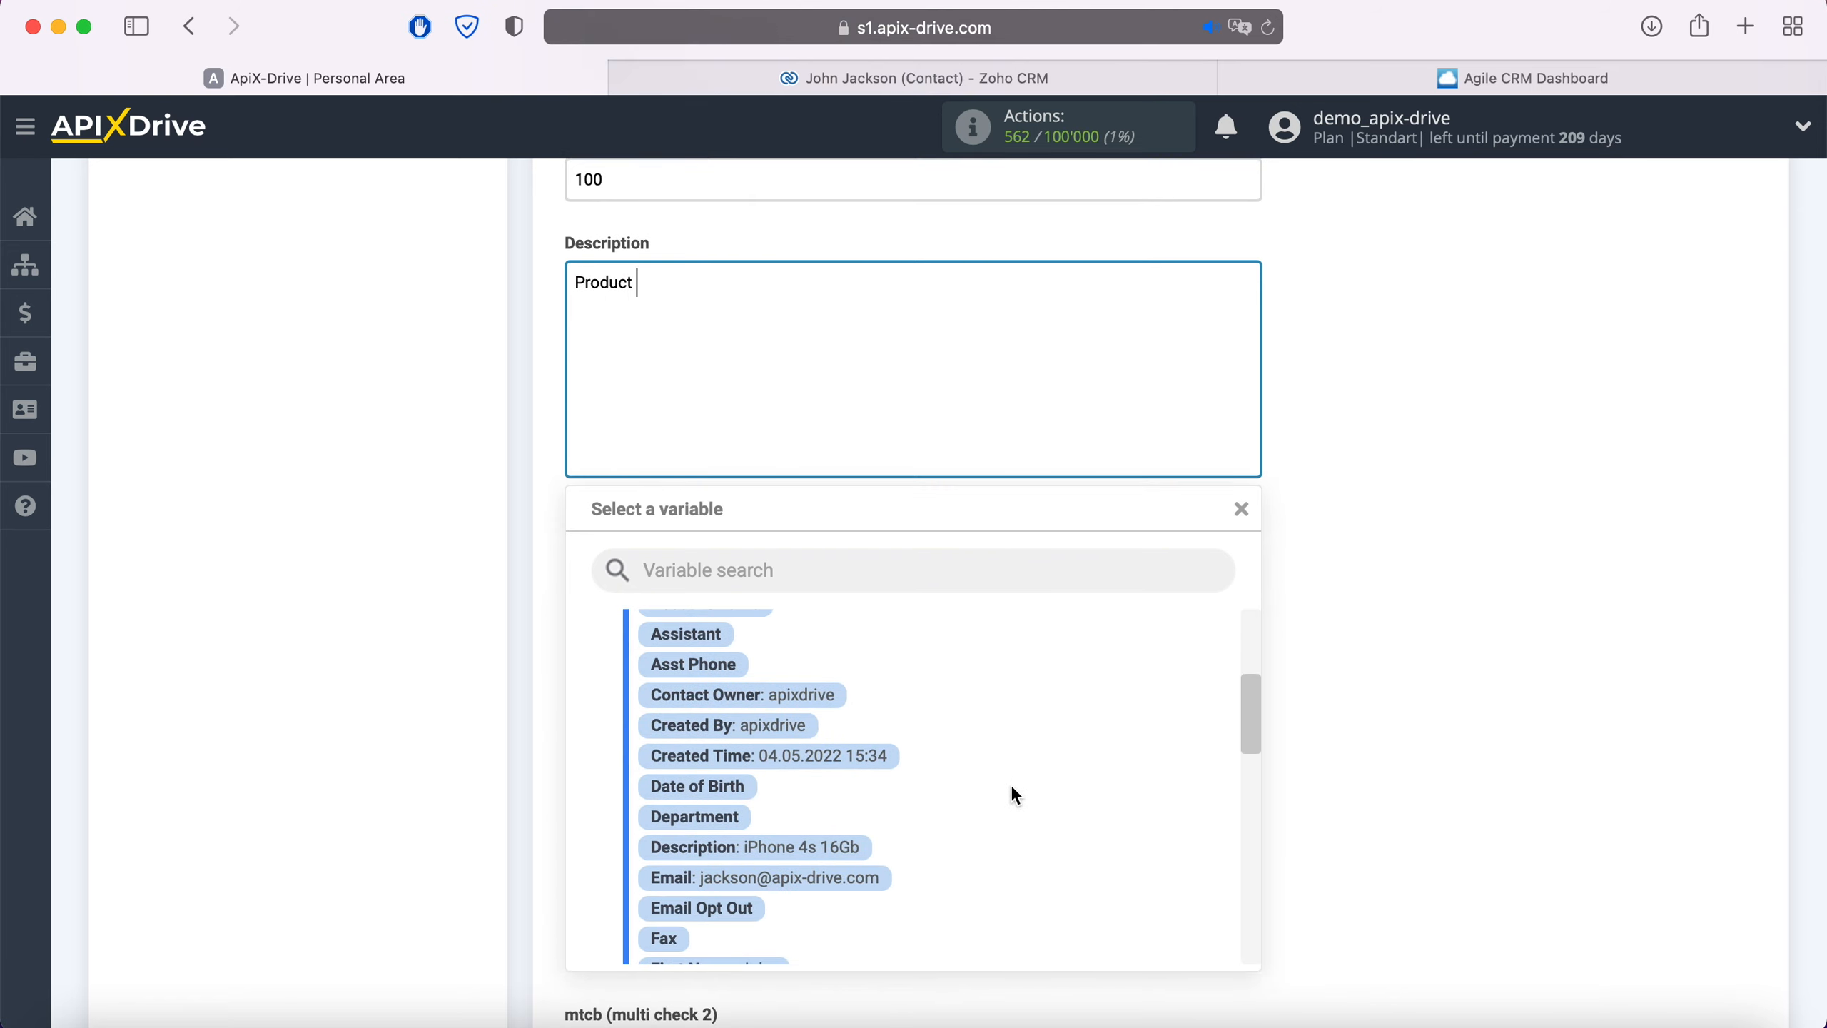
pyautogui.click(841, 849)
pyautogui.scroll(-3, 842, 852)
pyautogui.scroll(-5, 843, 856)
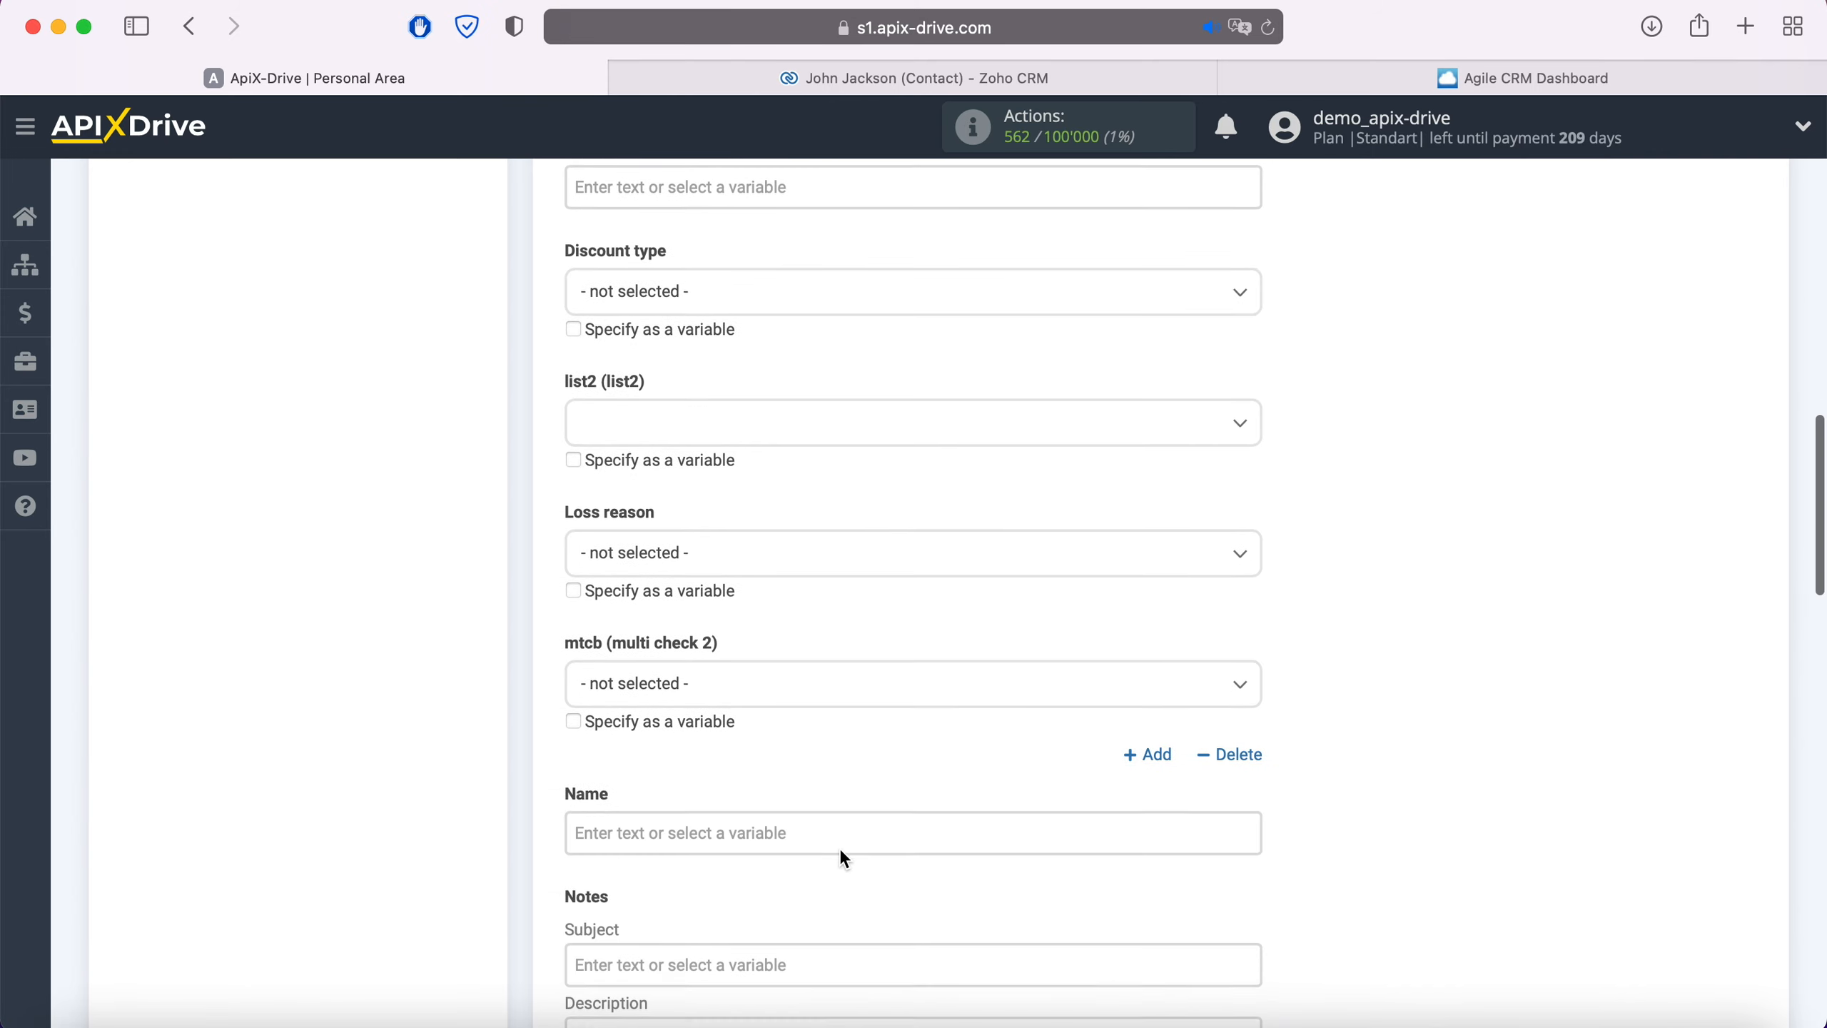
# Make the deal Name read 'New Contact from ZohoCRM' followed by the contact's Full Name
pyautogui.click(738, 665)
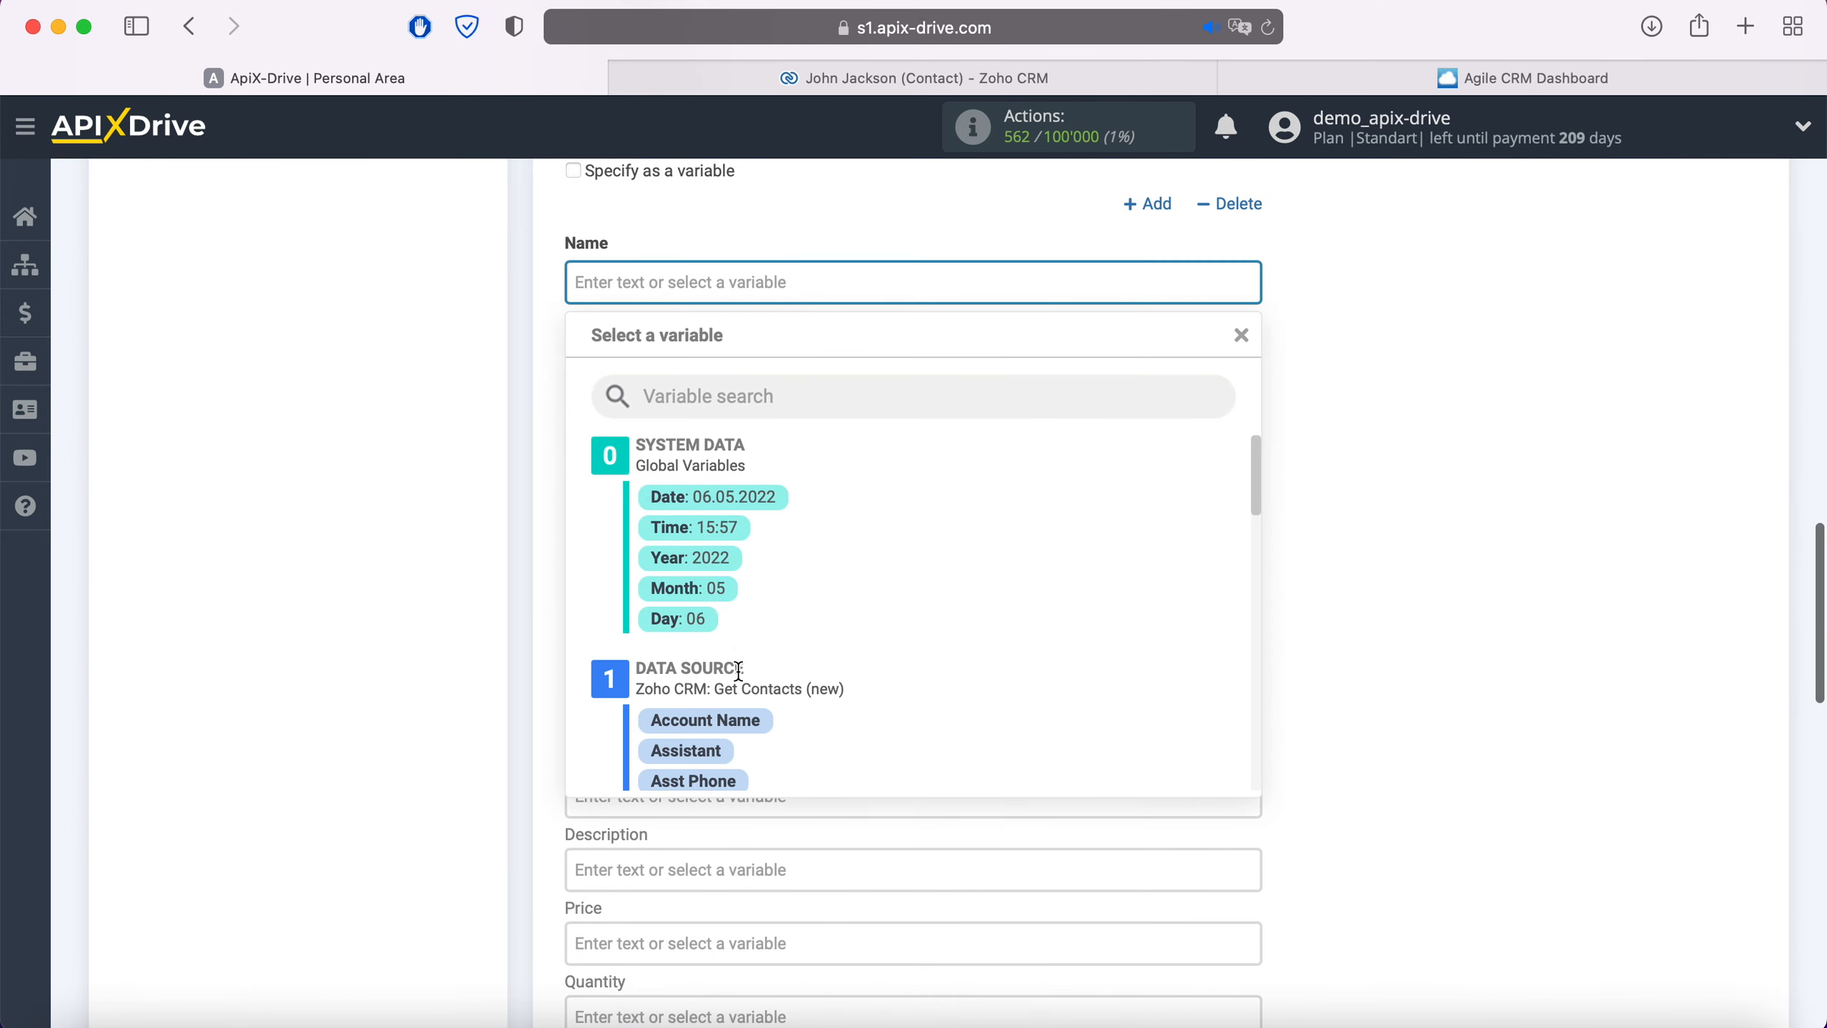
pyautogui.write('New Contact')
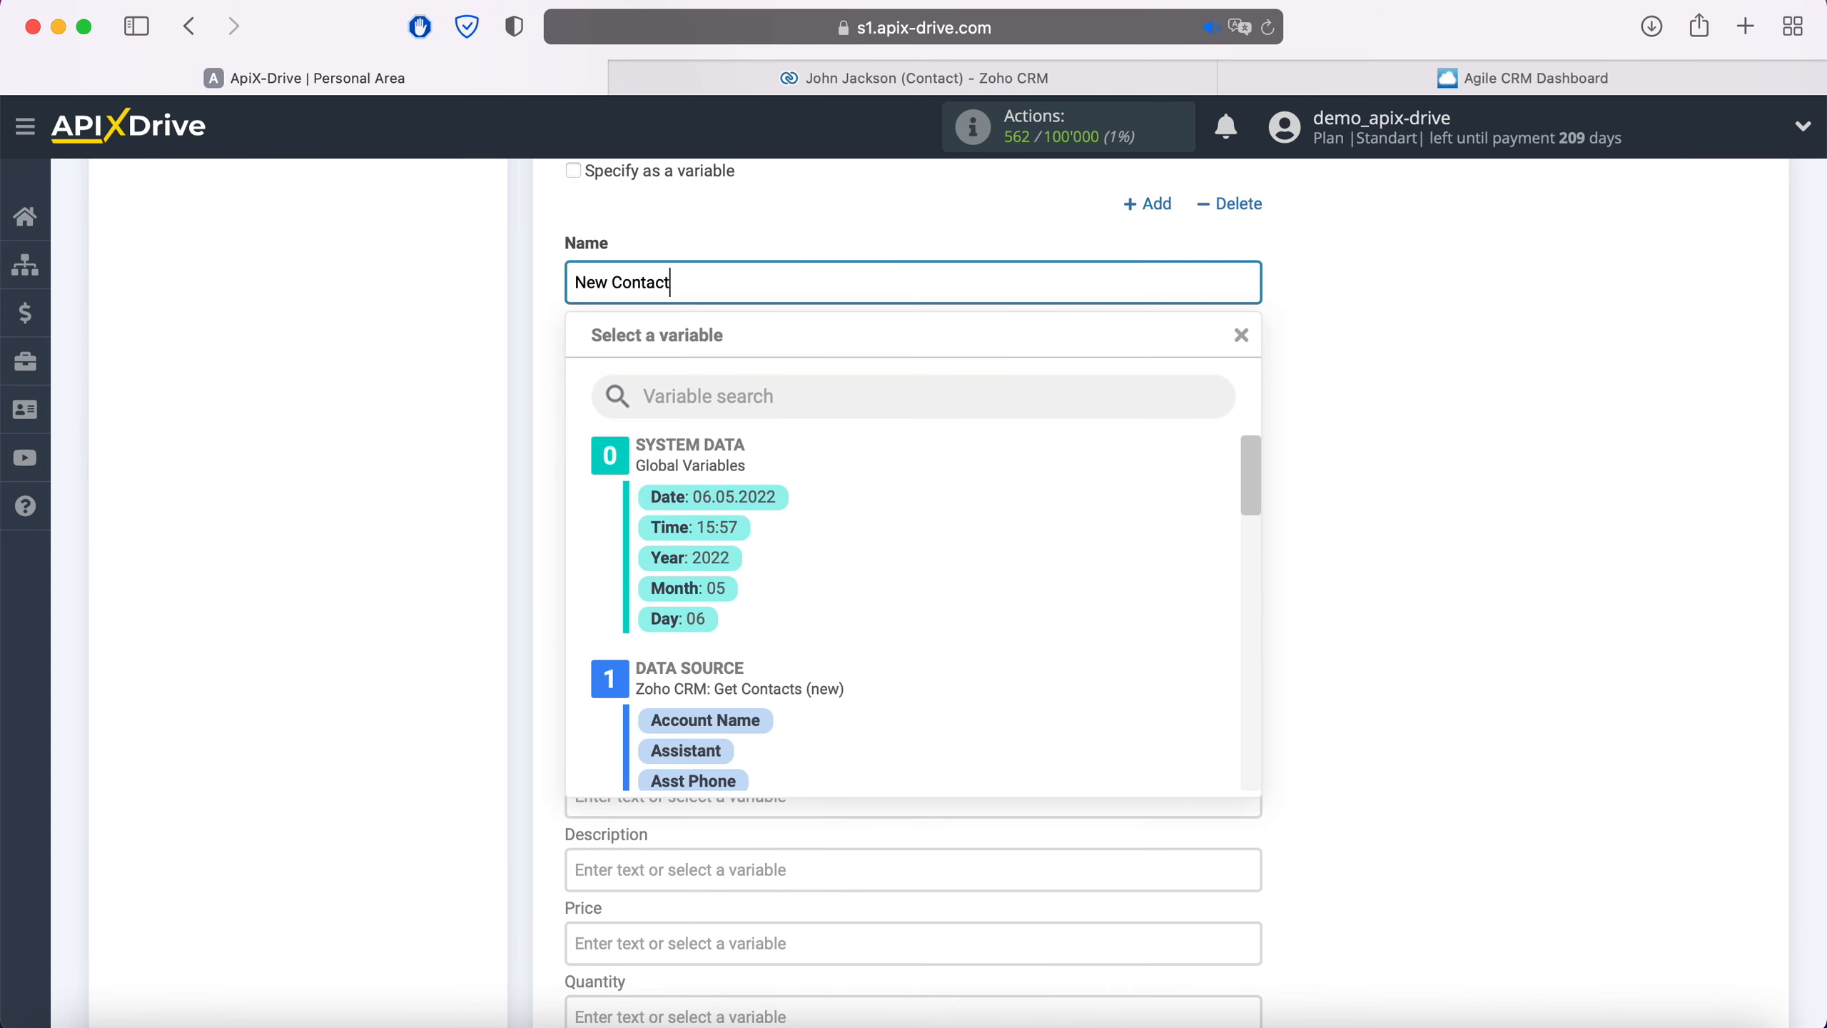
pyautogui.write(' from ZohoCRM')
pyautogui.scroll(-3, 1016, 614)
pyautogui.scroll(-5, 1019, 621)
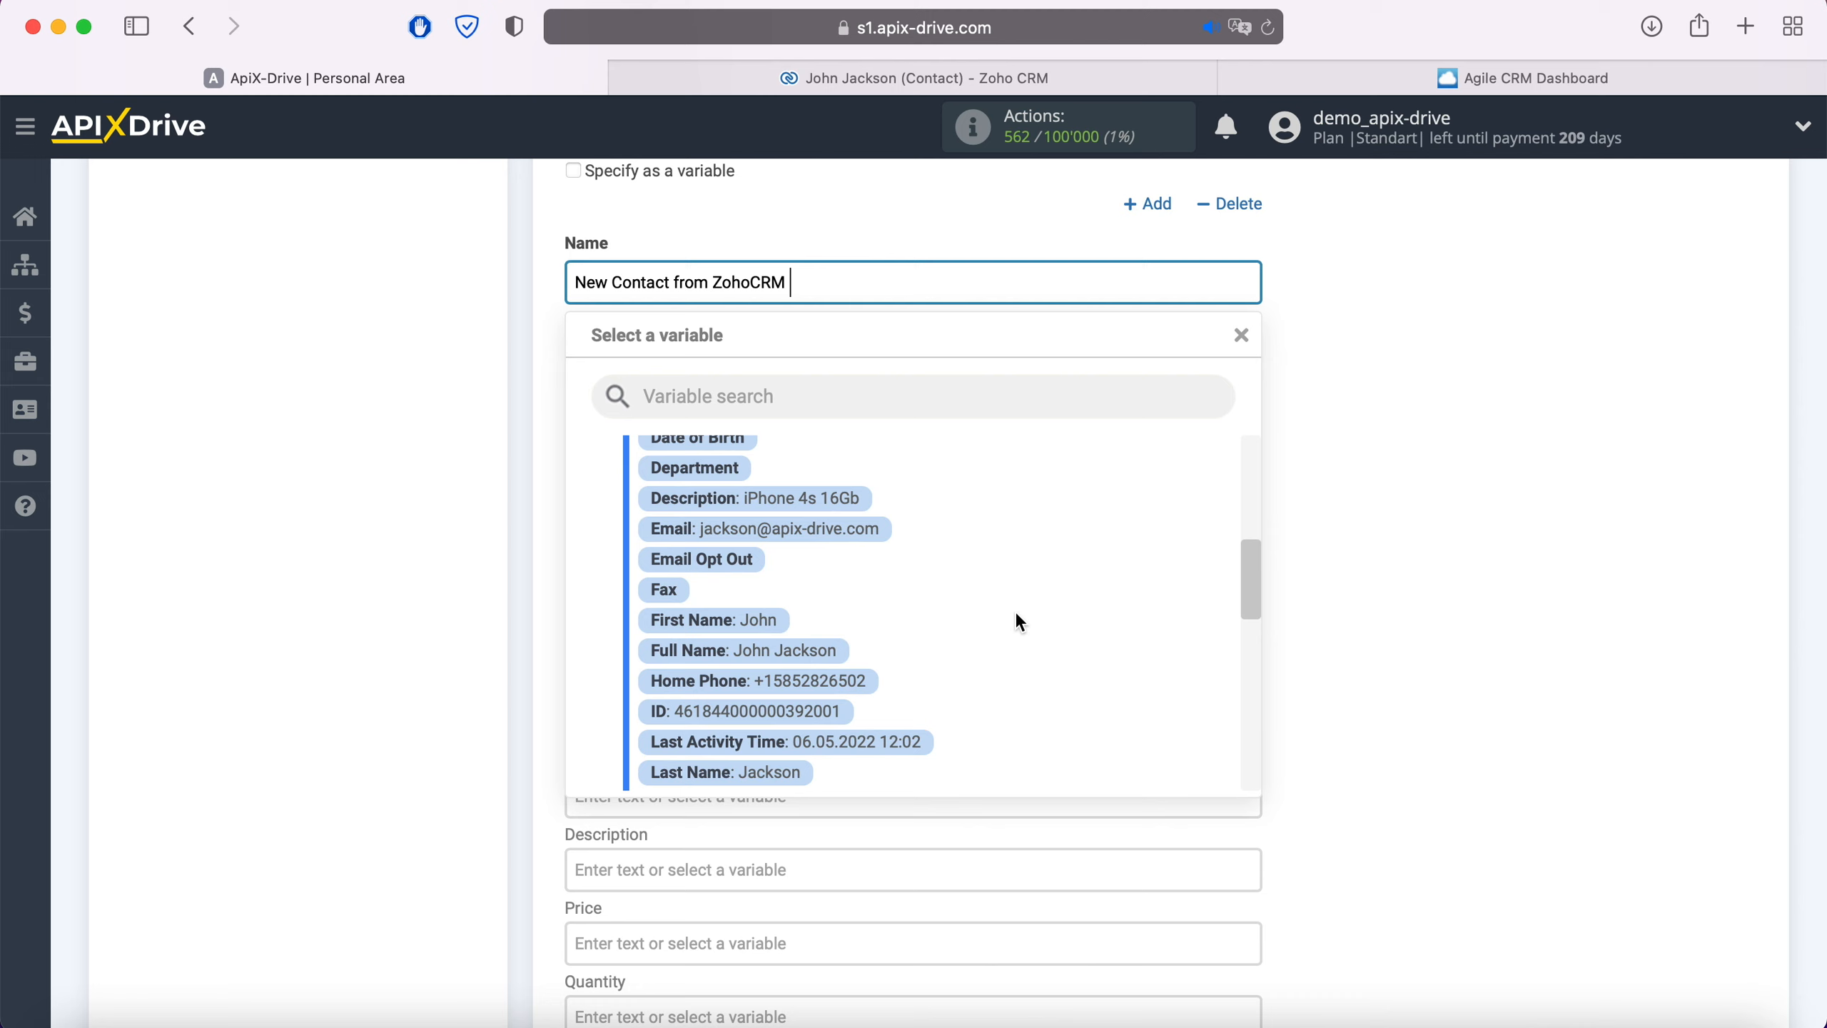
pyautogui.click(824, 650)
pyautogui.scroll(-5, 825, 650)
pyautogui.scroll(-3, 825, 648)
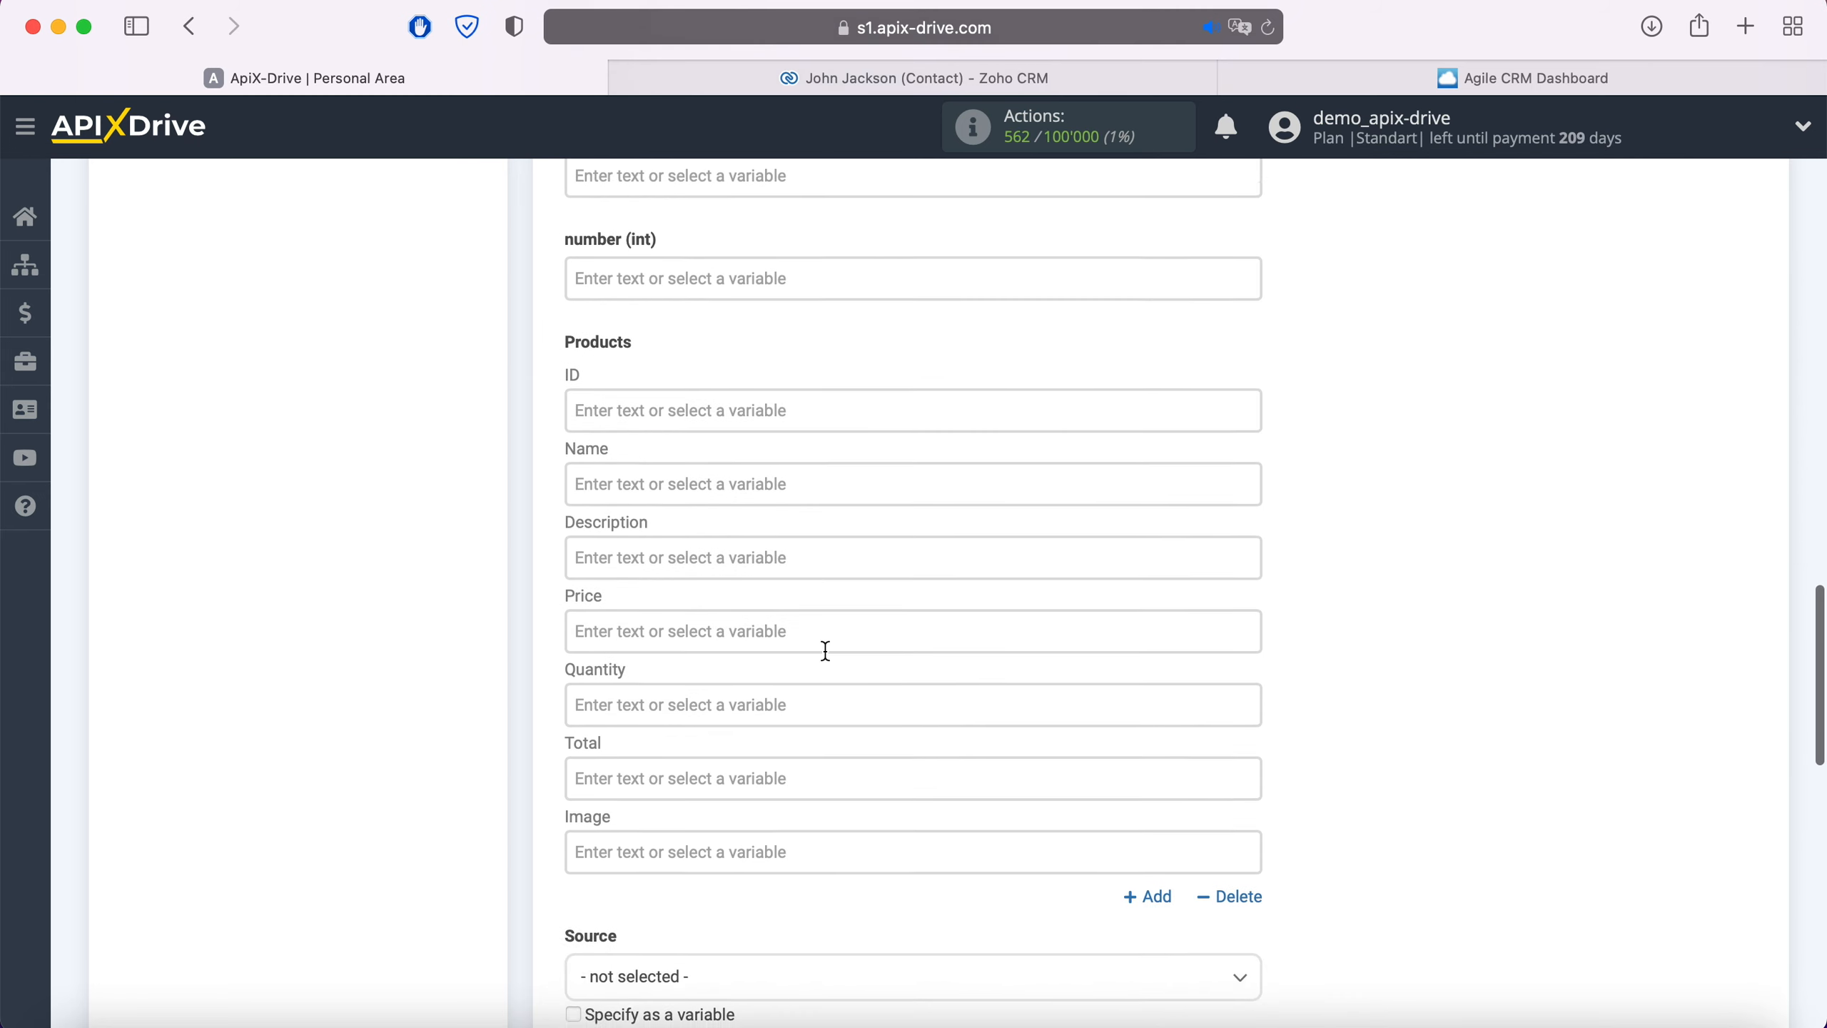
# Fill the product with the contact's Description as name, quantity 1 and total 100
pyautogui.click(691, 478)
pyautogui.scroll(-3, 690, 477)
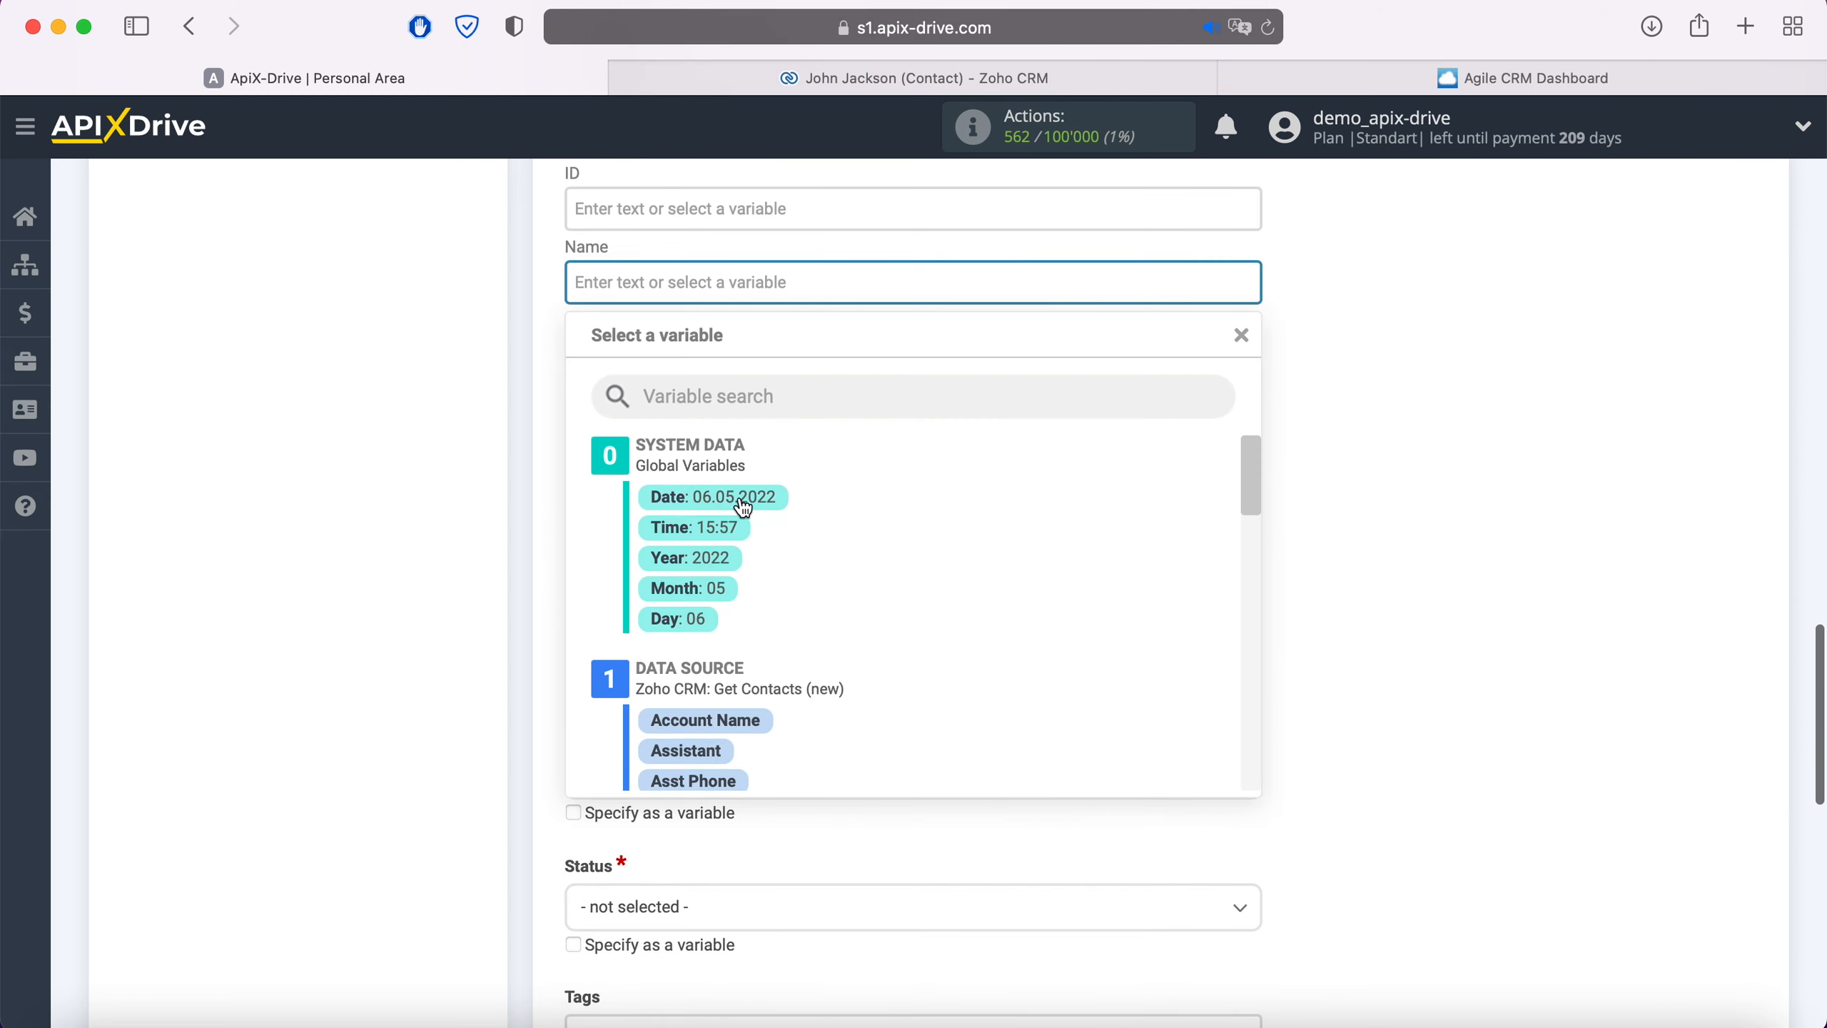
pyautogui.scroll(-5, 979, 596)
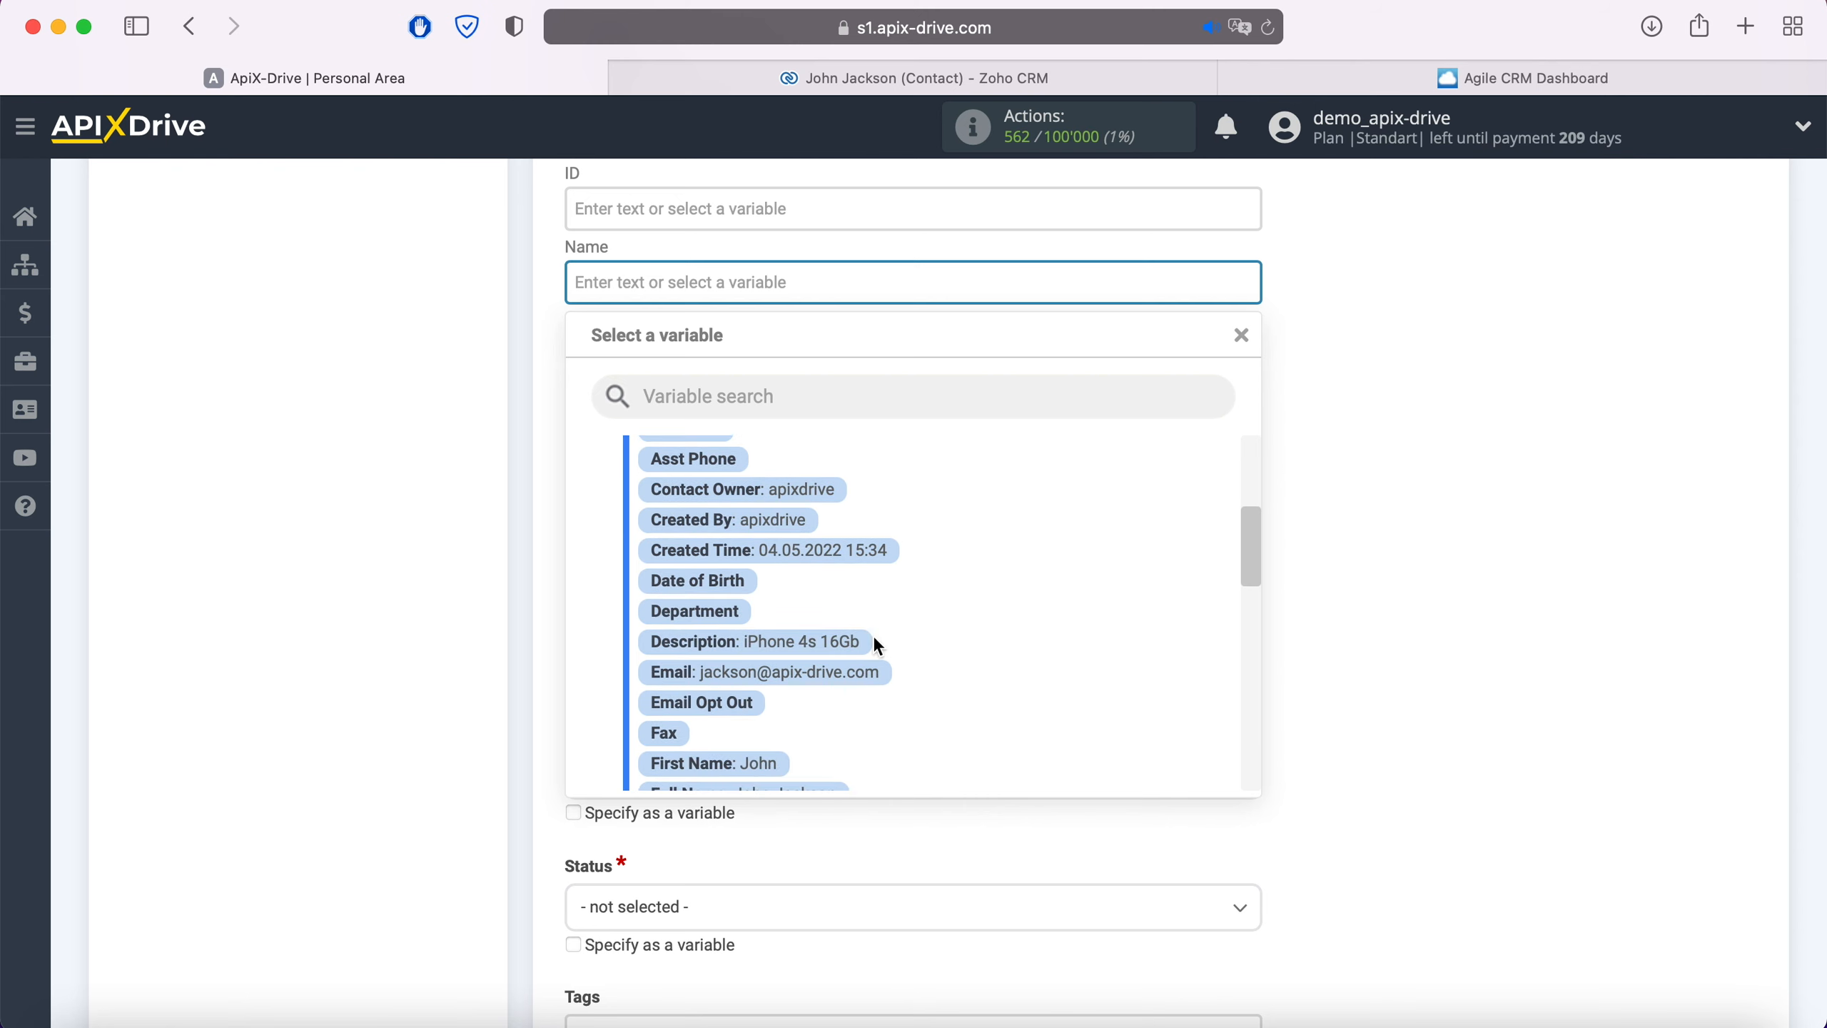
pyautogui.click(856, 644)
pyautogui.click(737, 503)
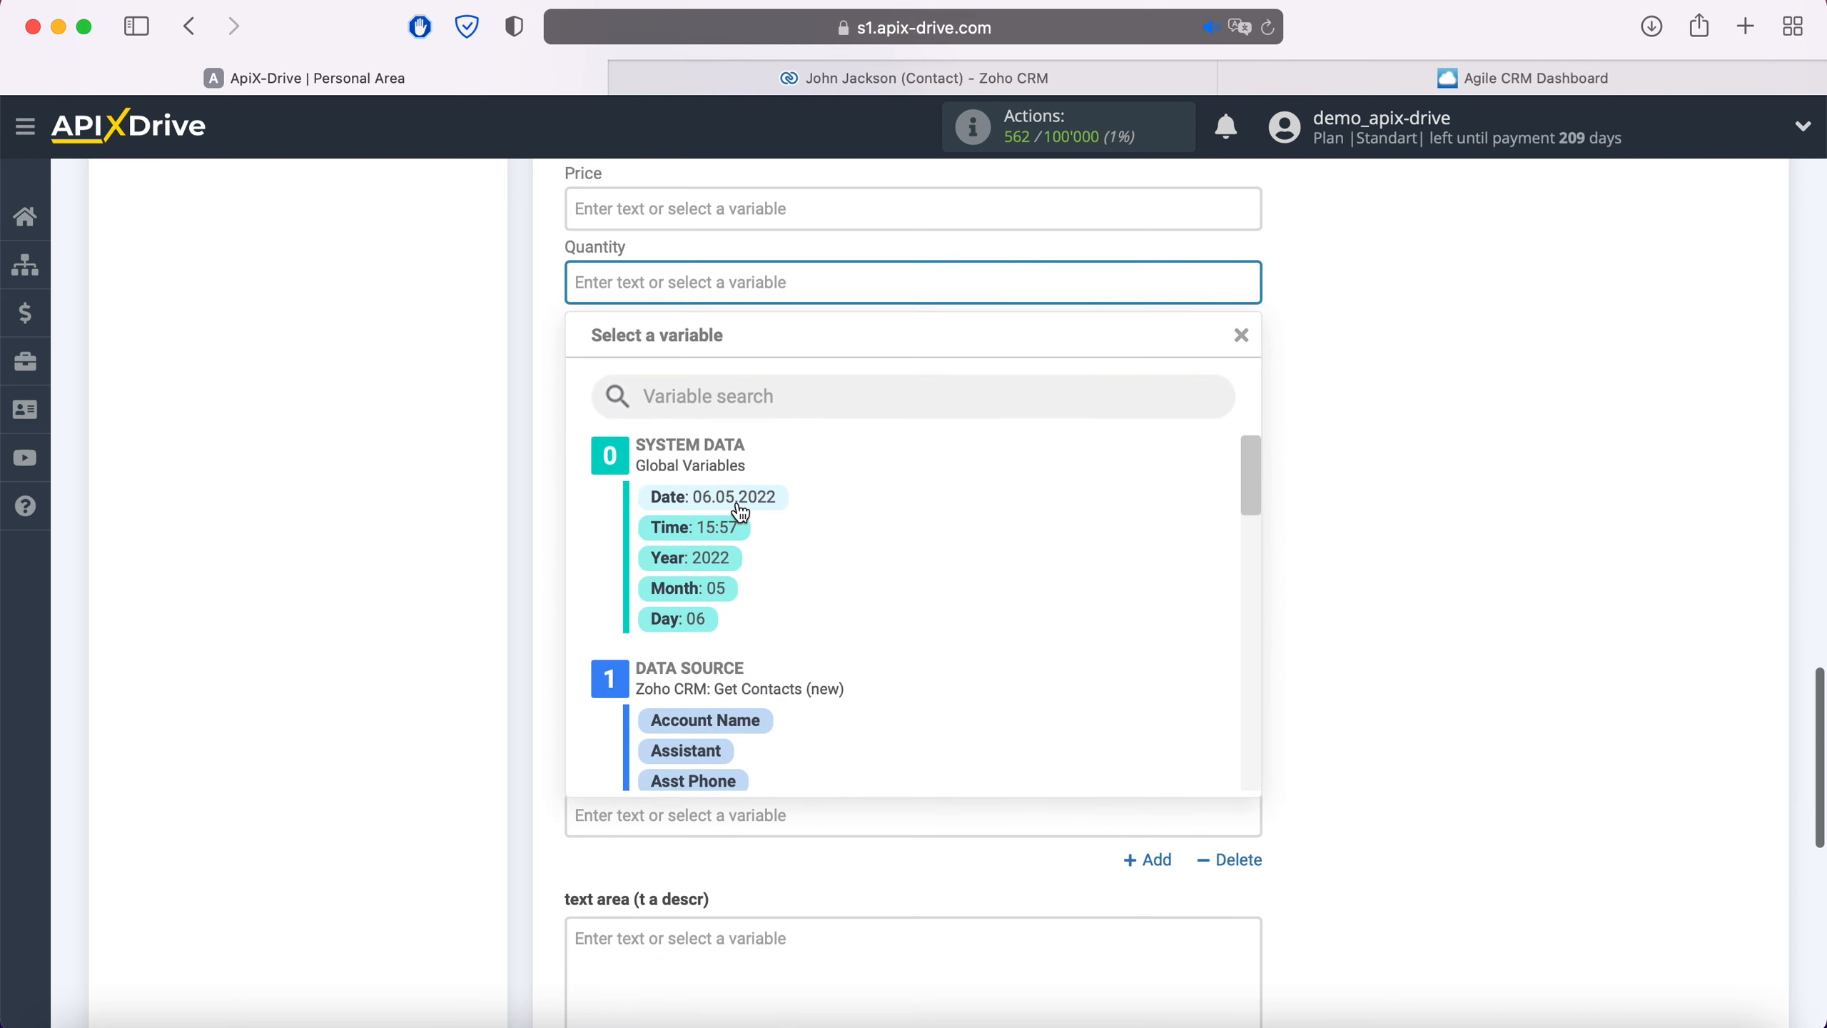
pyautogui.write('1')
pyautogui.click(548, 463)
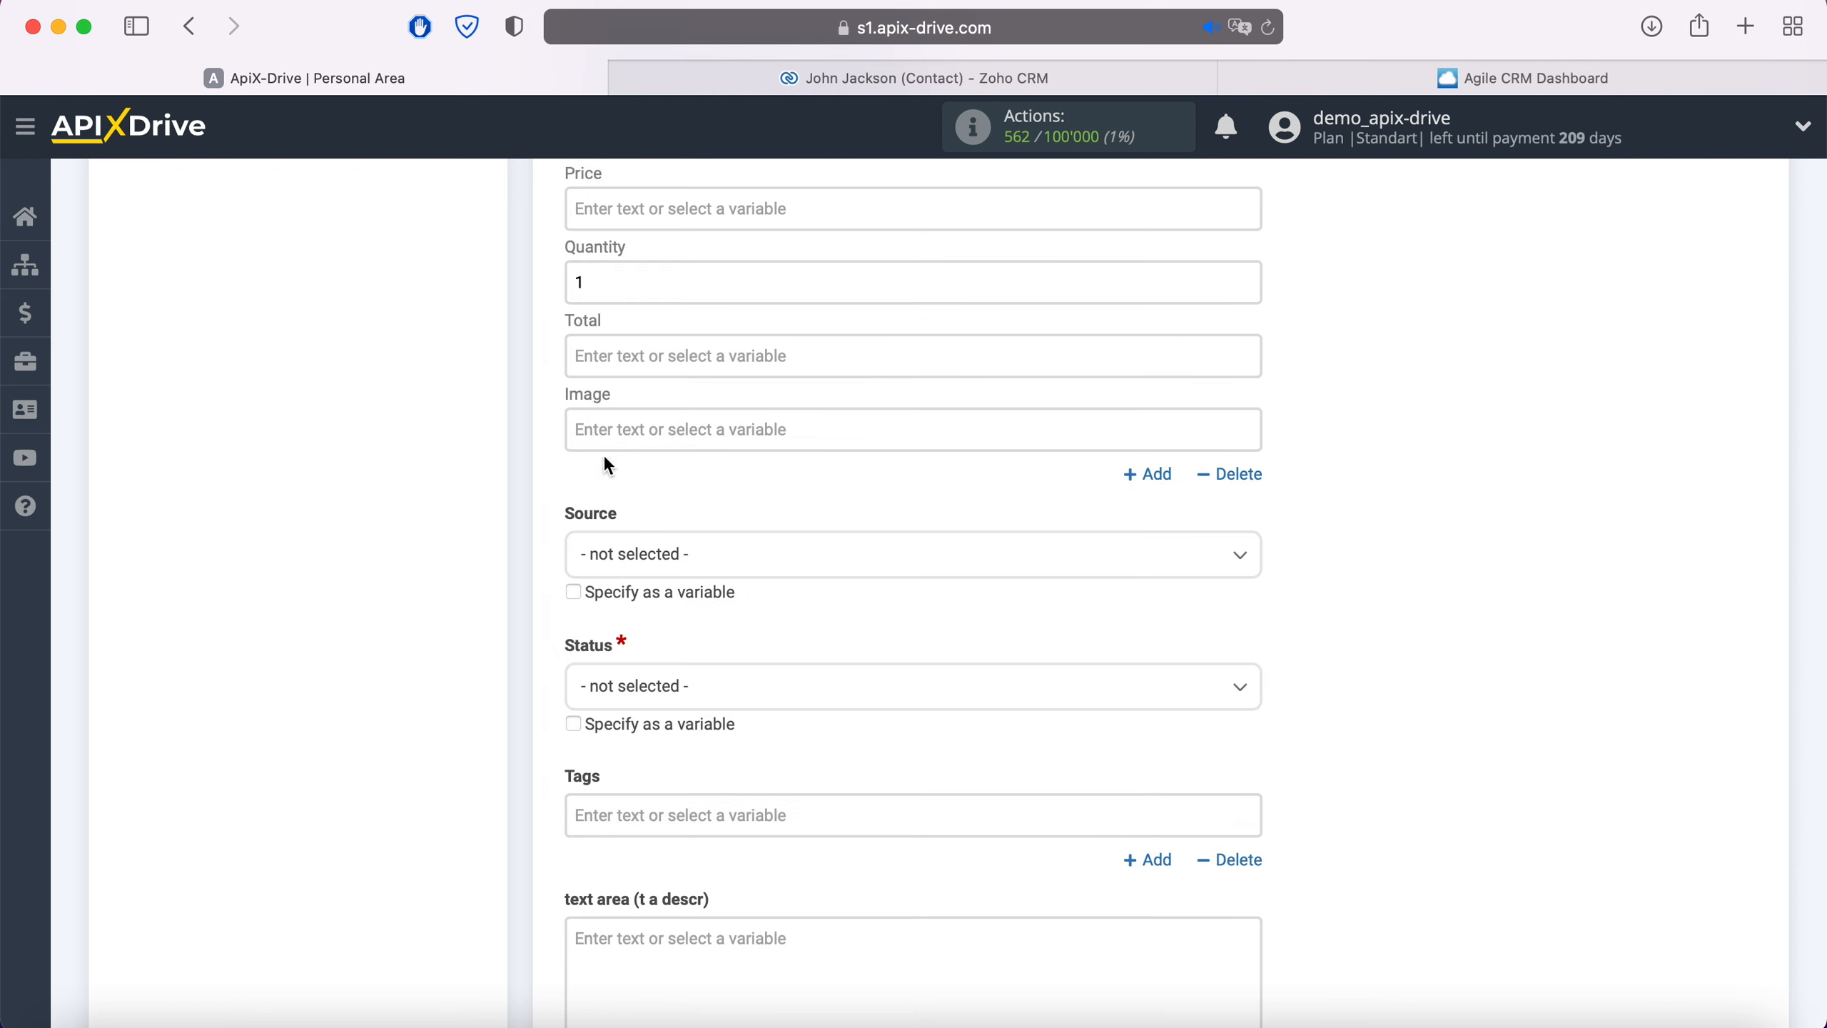
pyautogui.click(654, 359)
pyautogui.write('100')
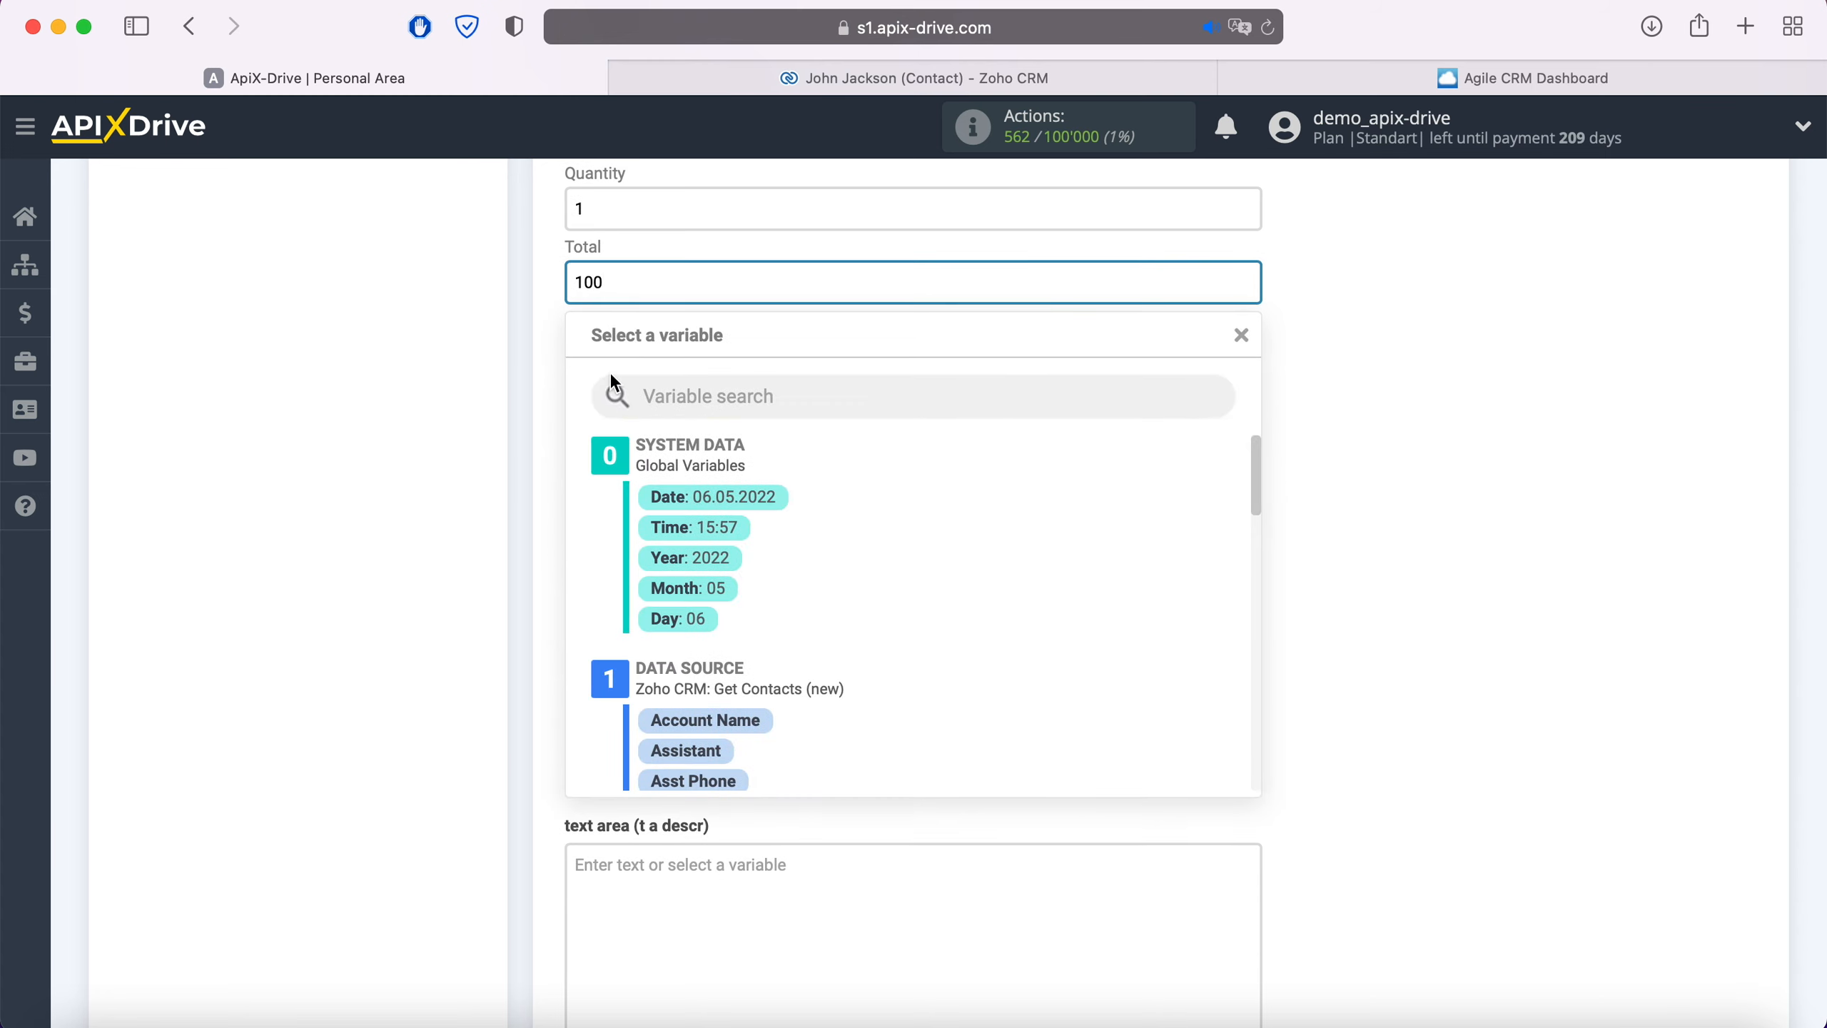
pyautogui.click(556, 400)
# Set the deal status to 'Default: New' and continue to the test step
pyautogui.scroll(-3, 797, 414)
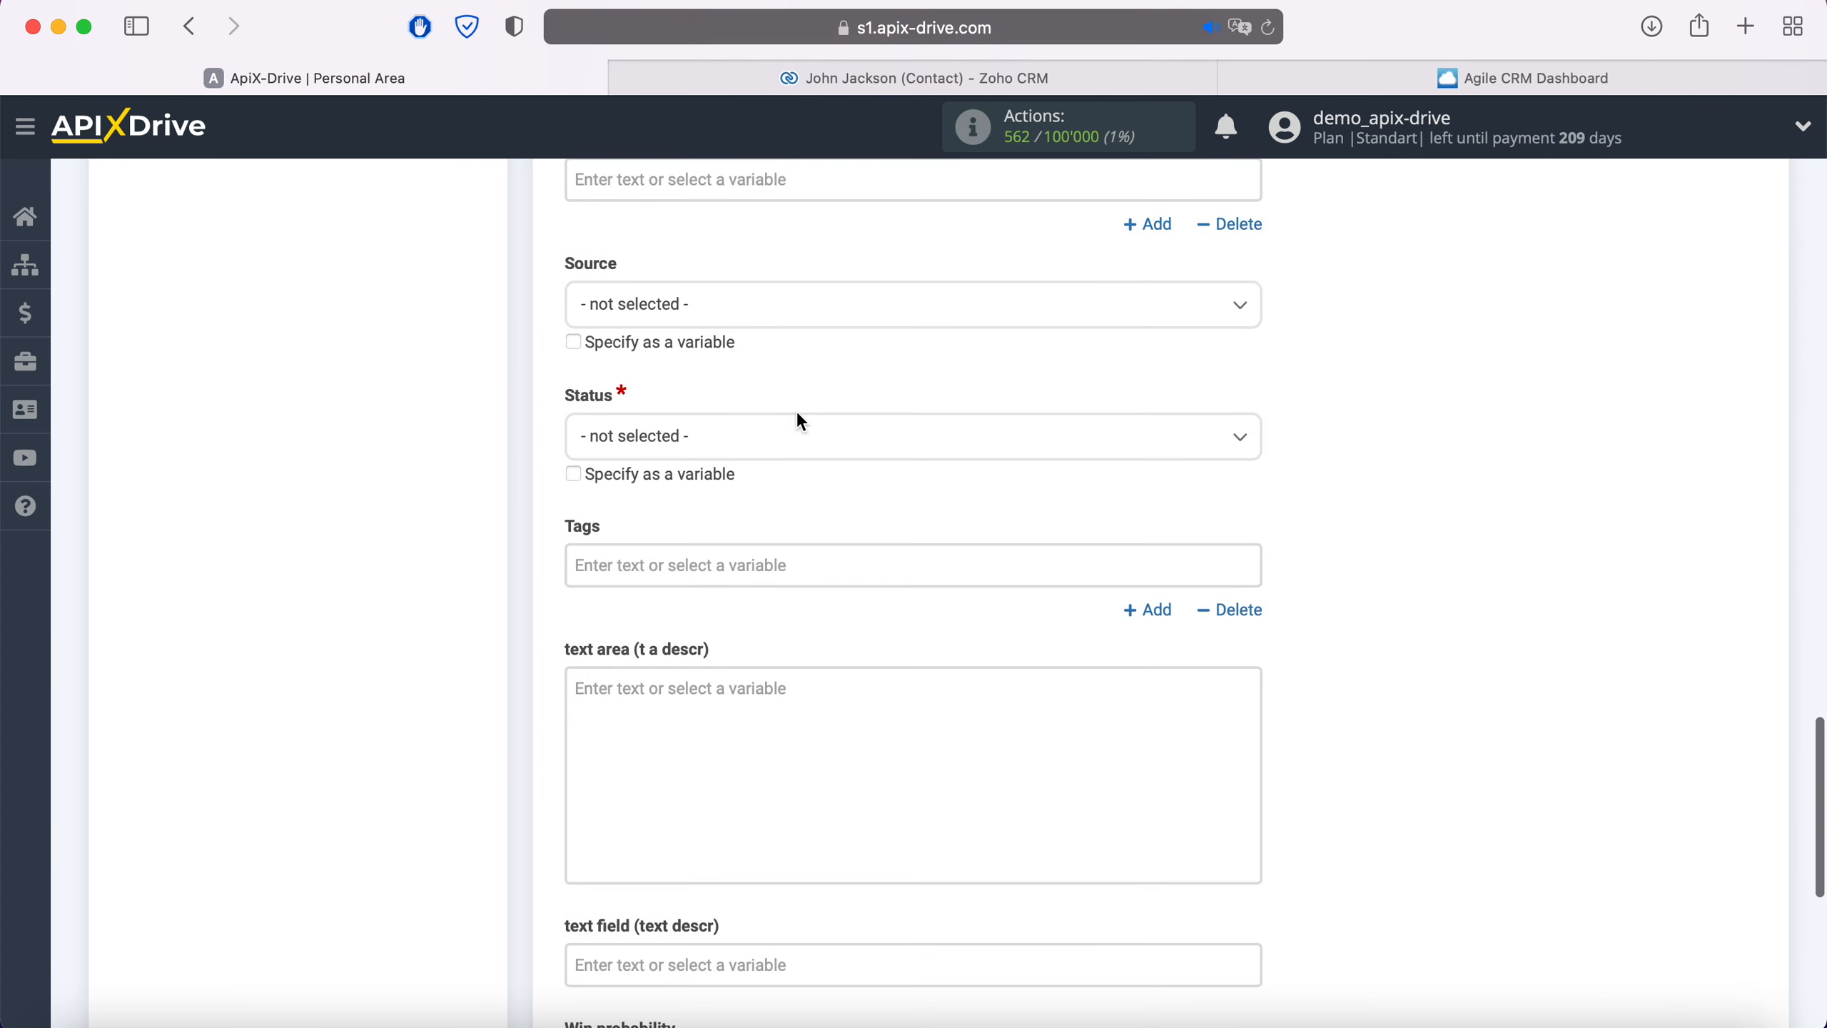
pyautogui.click(781, 443)
pyautogui.click(689, 565)
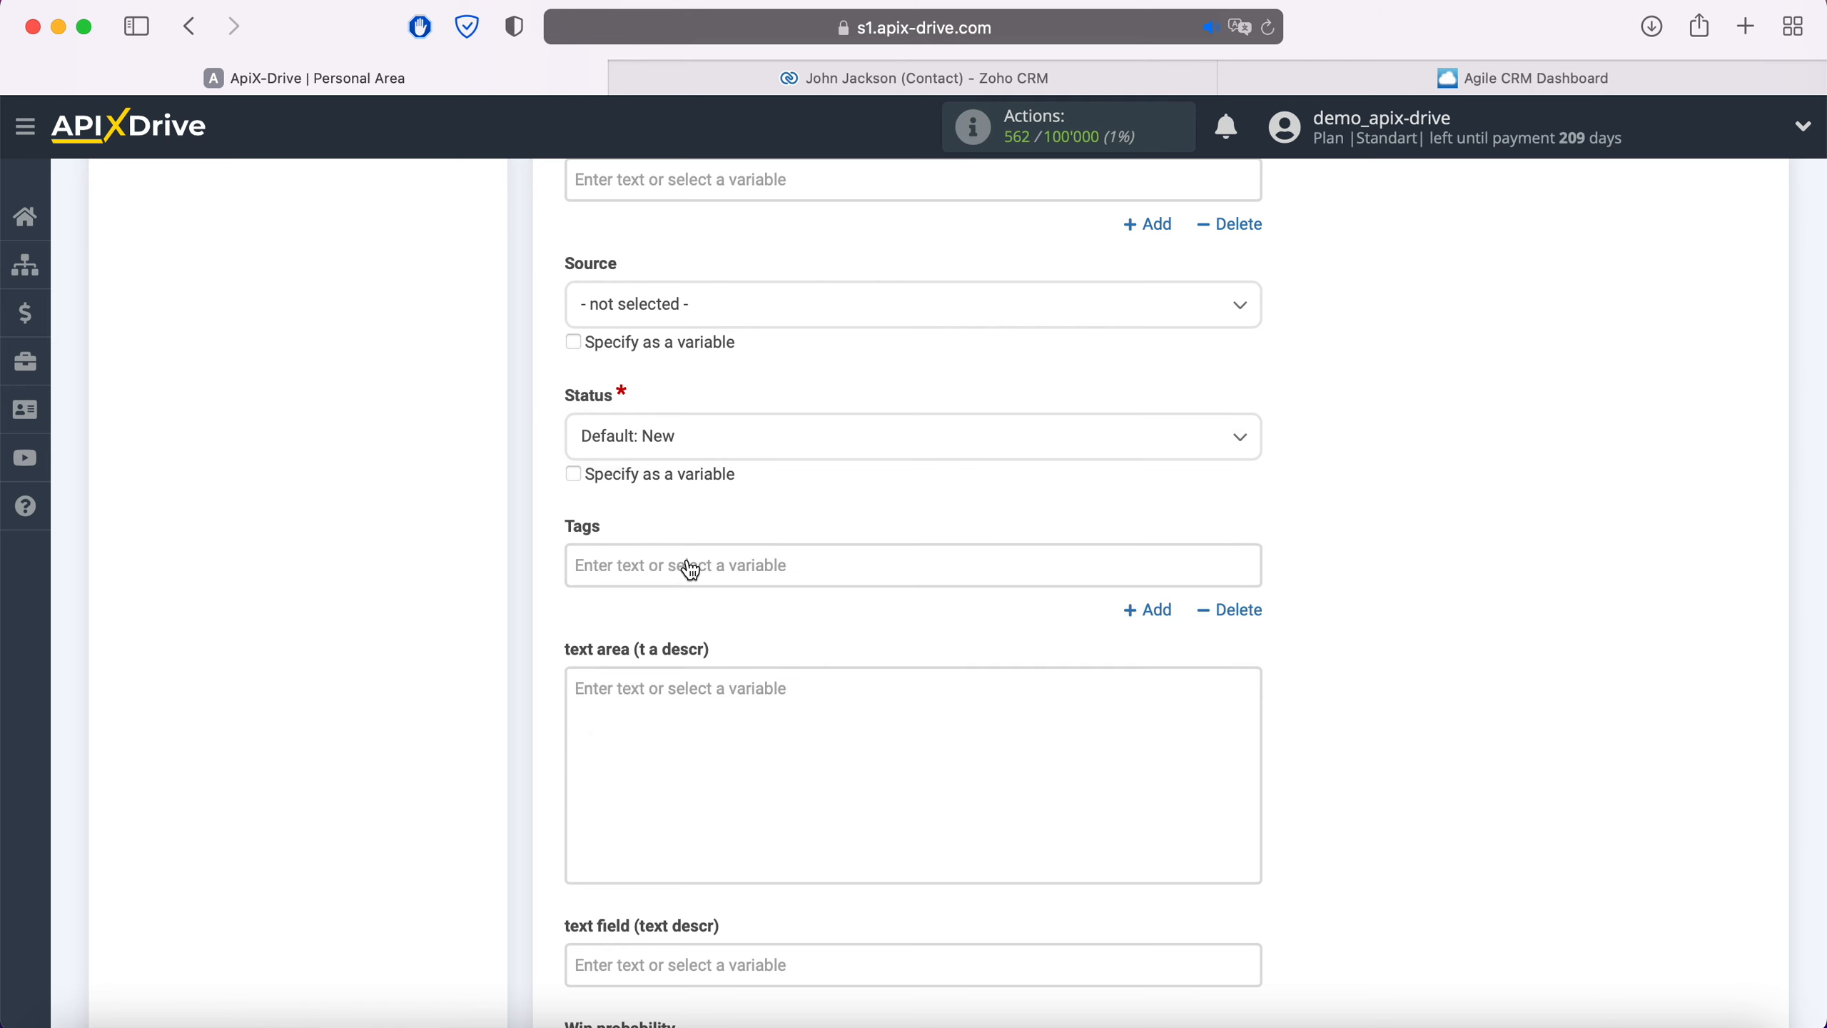
pyautogui.scroll(-3, 689, 567)
pyautogui.scroll(-2, 686, 557)
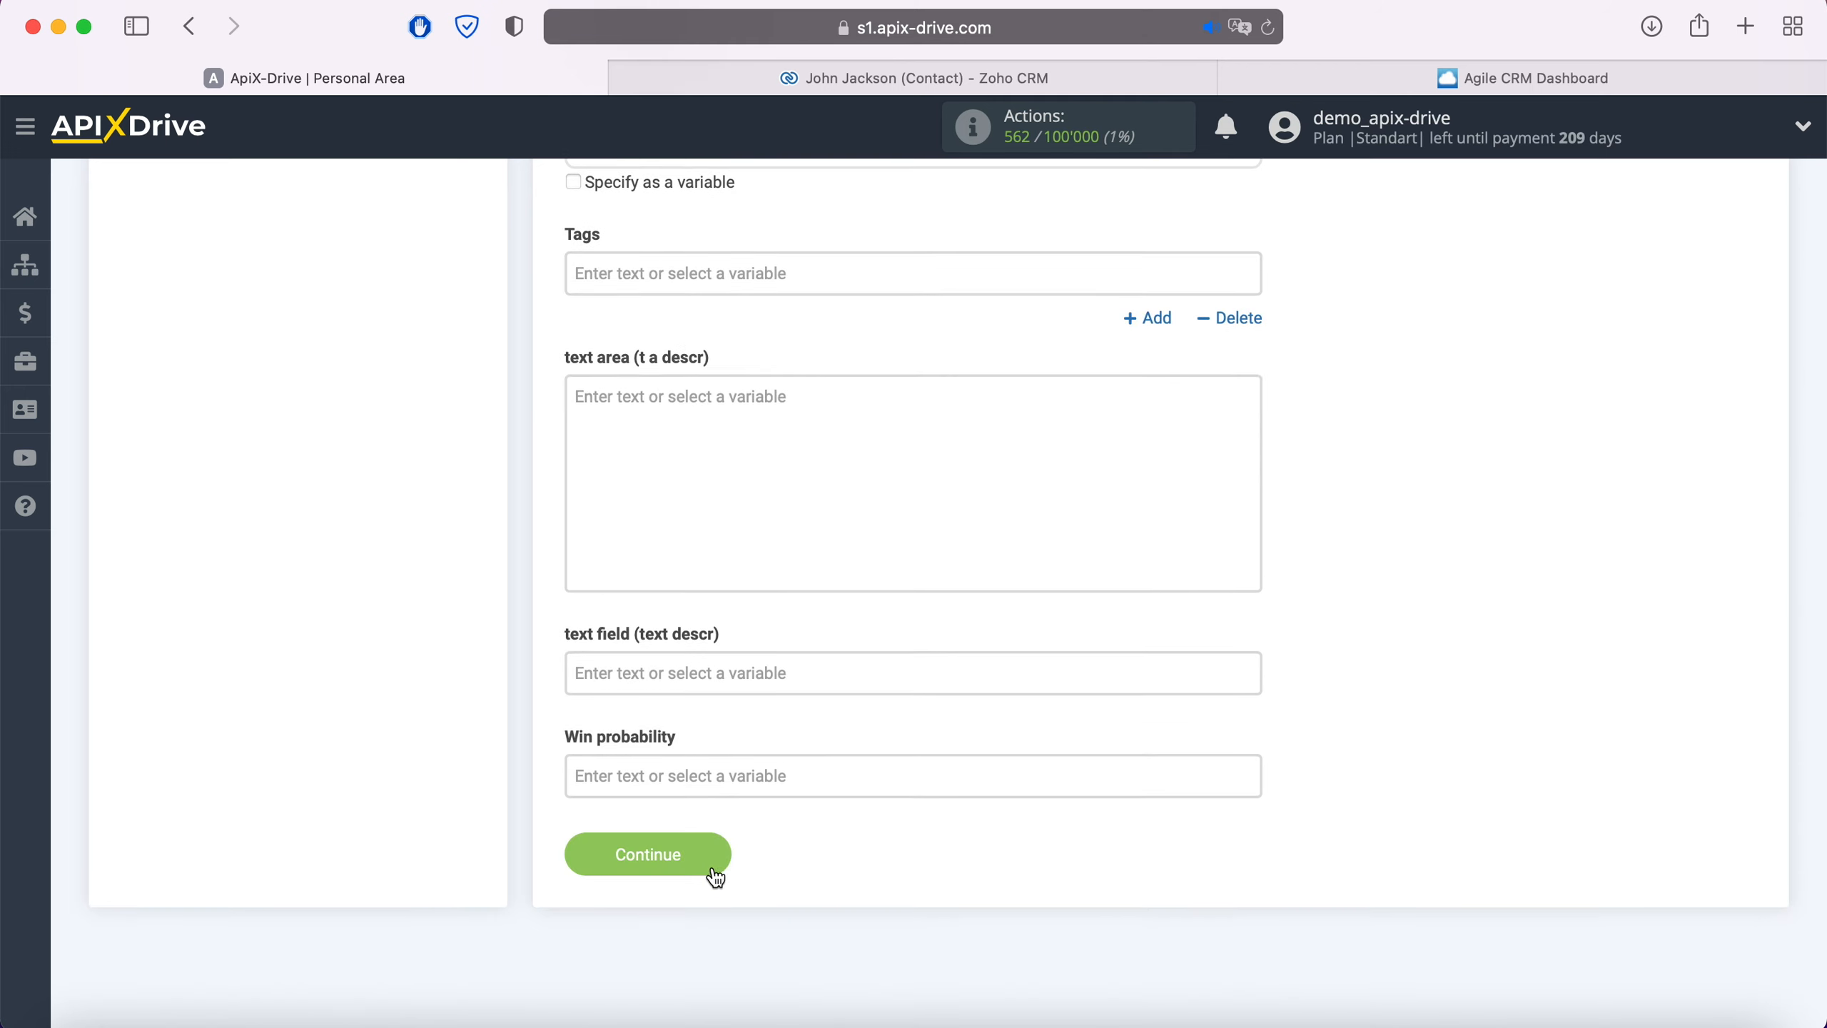
pyautogui.click(714, 842)
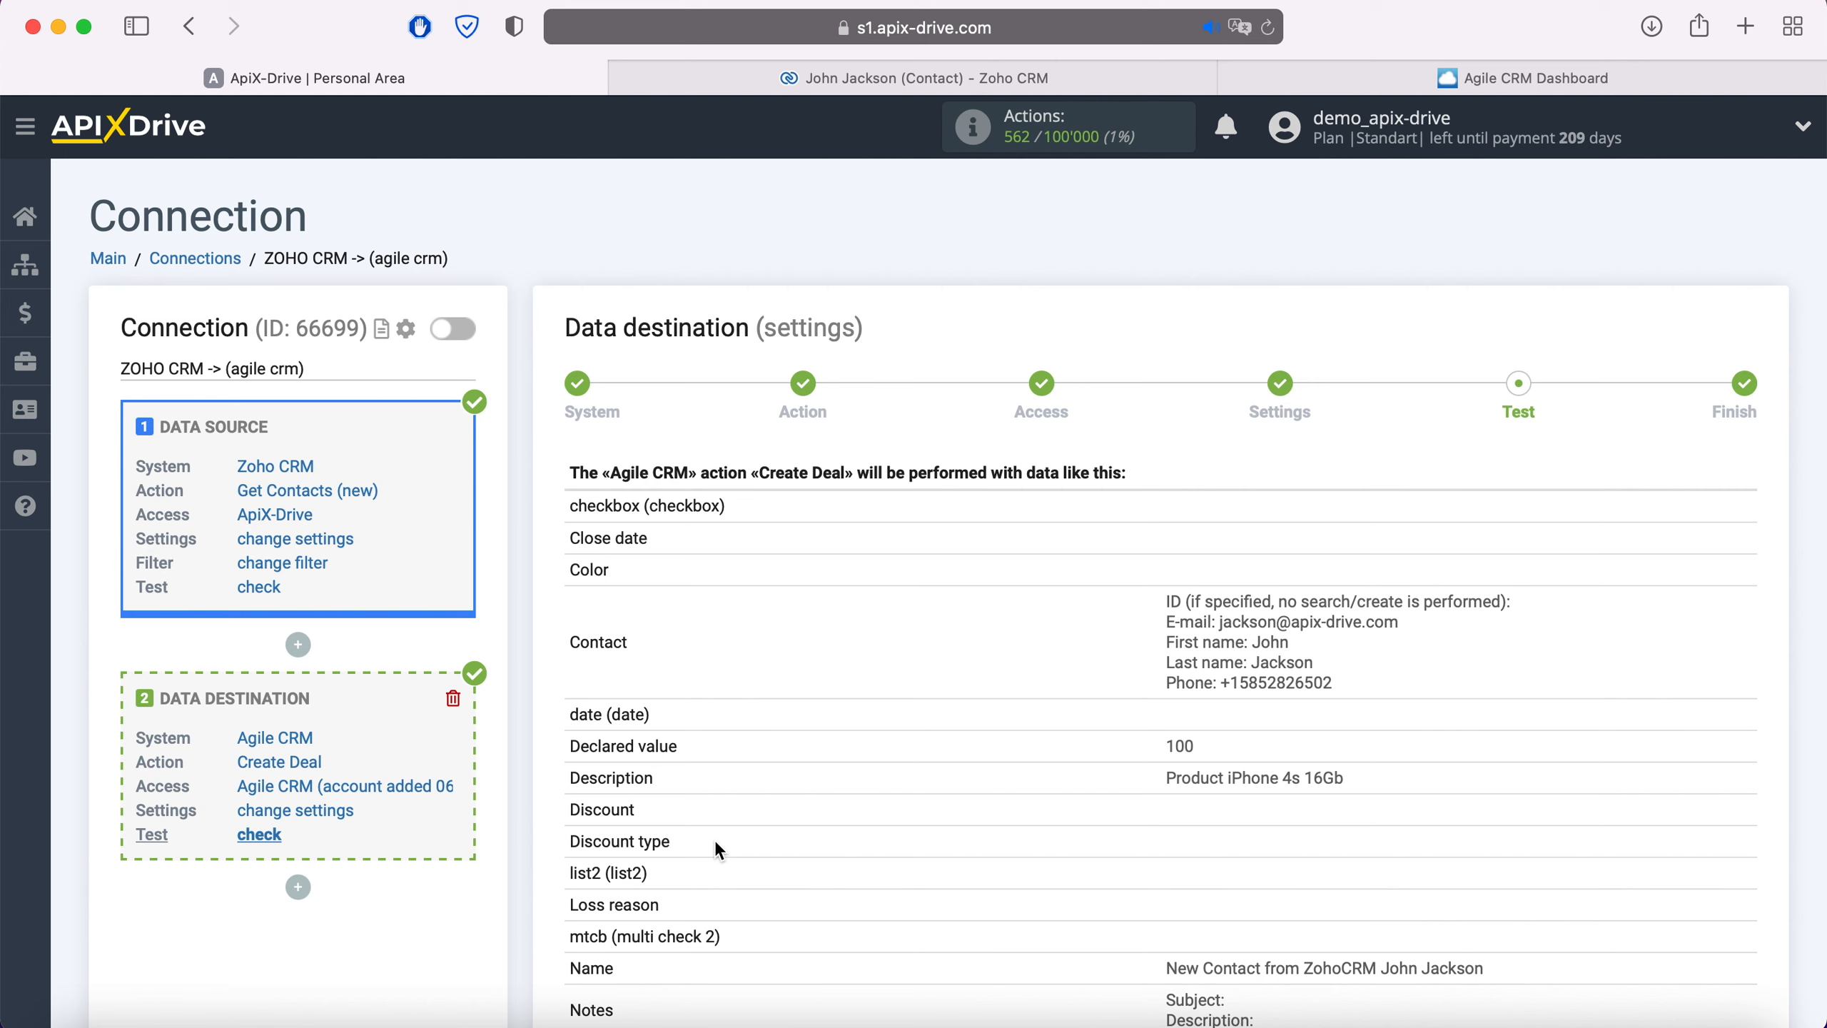
# Send the test deal to Agile CRM and open the new $100 iPhone 4s 16Gb deal there
pyautogui.scroll(-6, 716, 845)
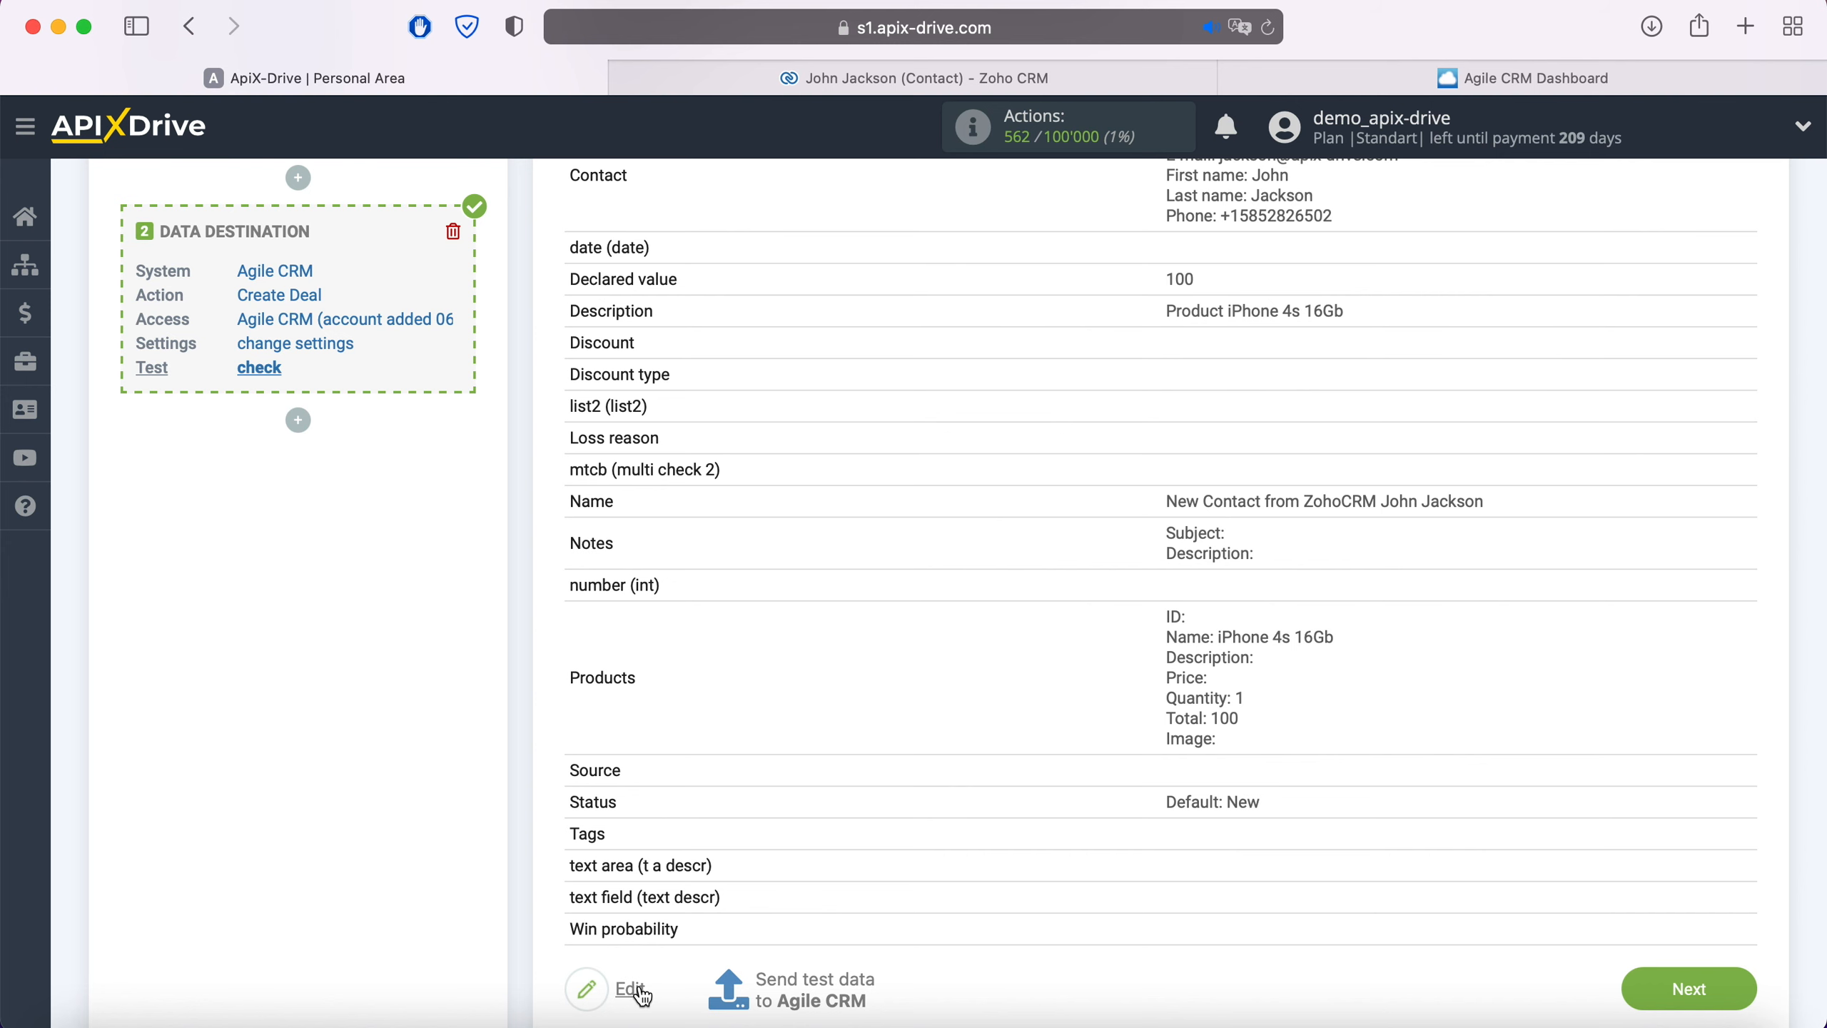
pyautogui.click(809, 993)
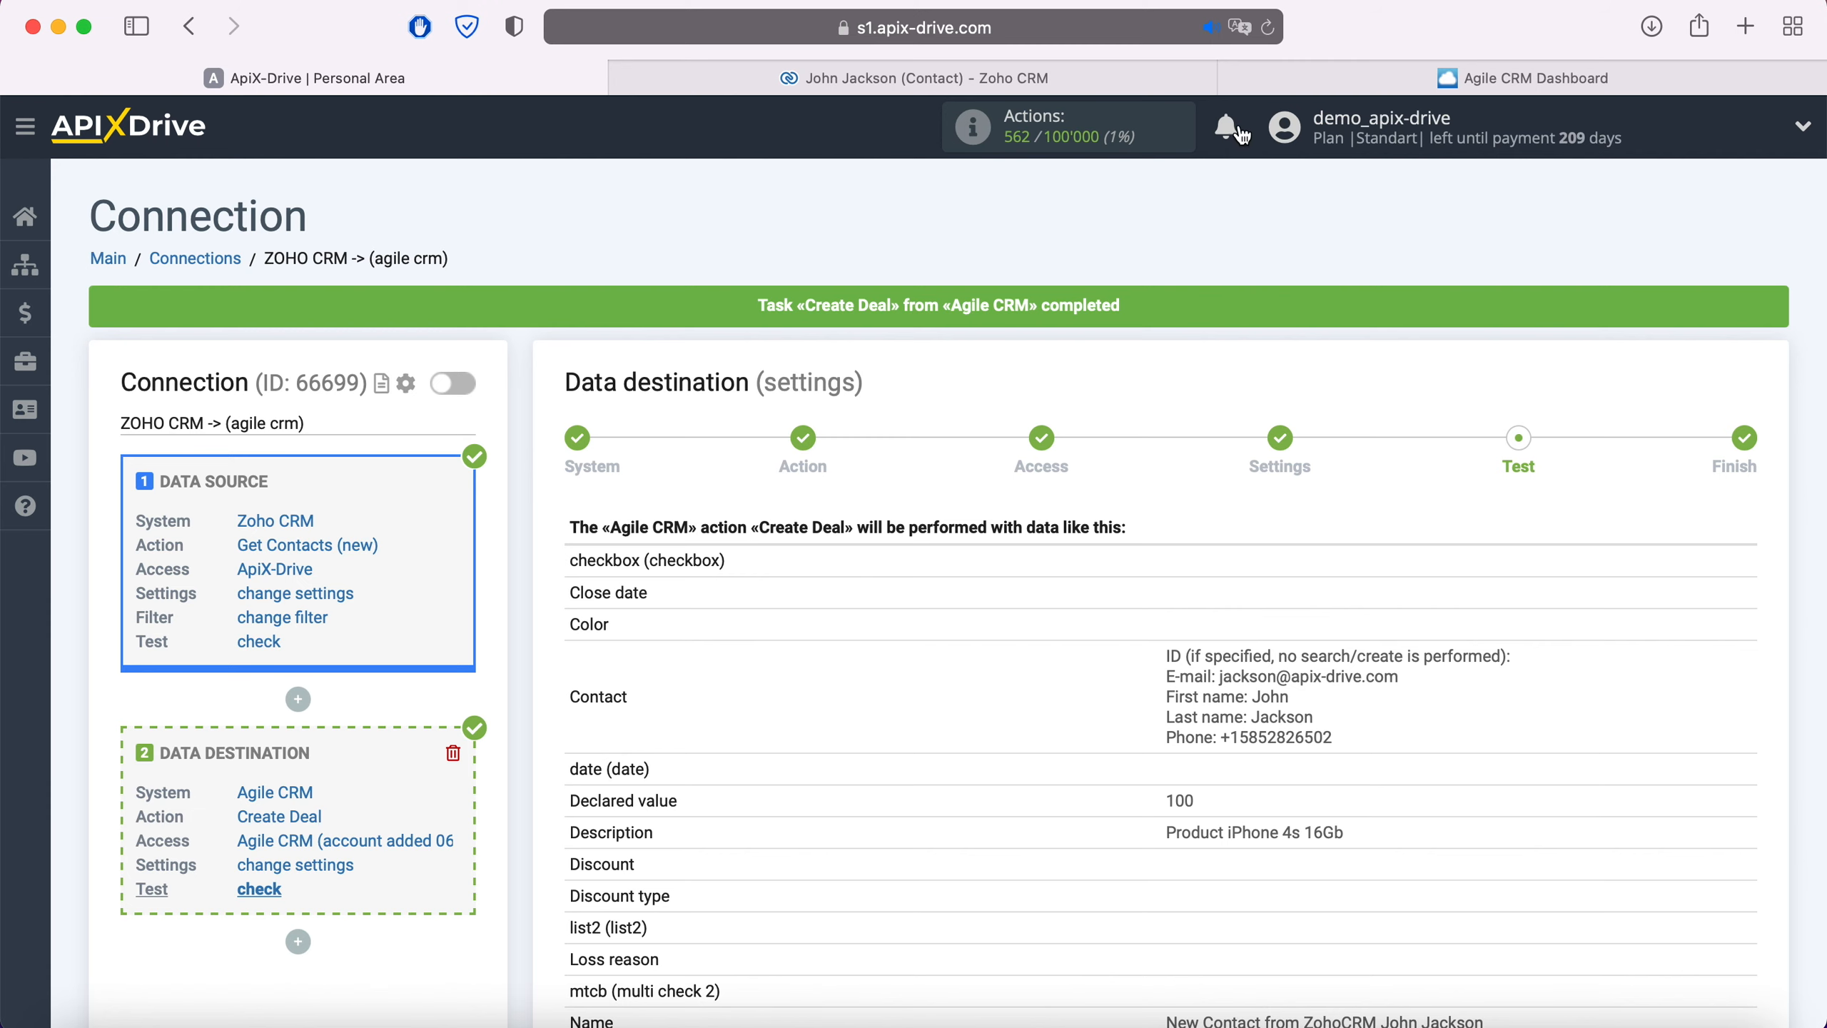
pyautogui.click(1272, 77)
pyautogui.click(334, 351)
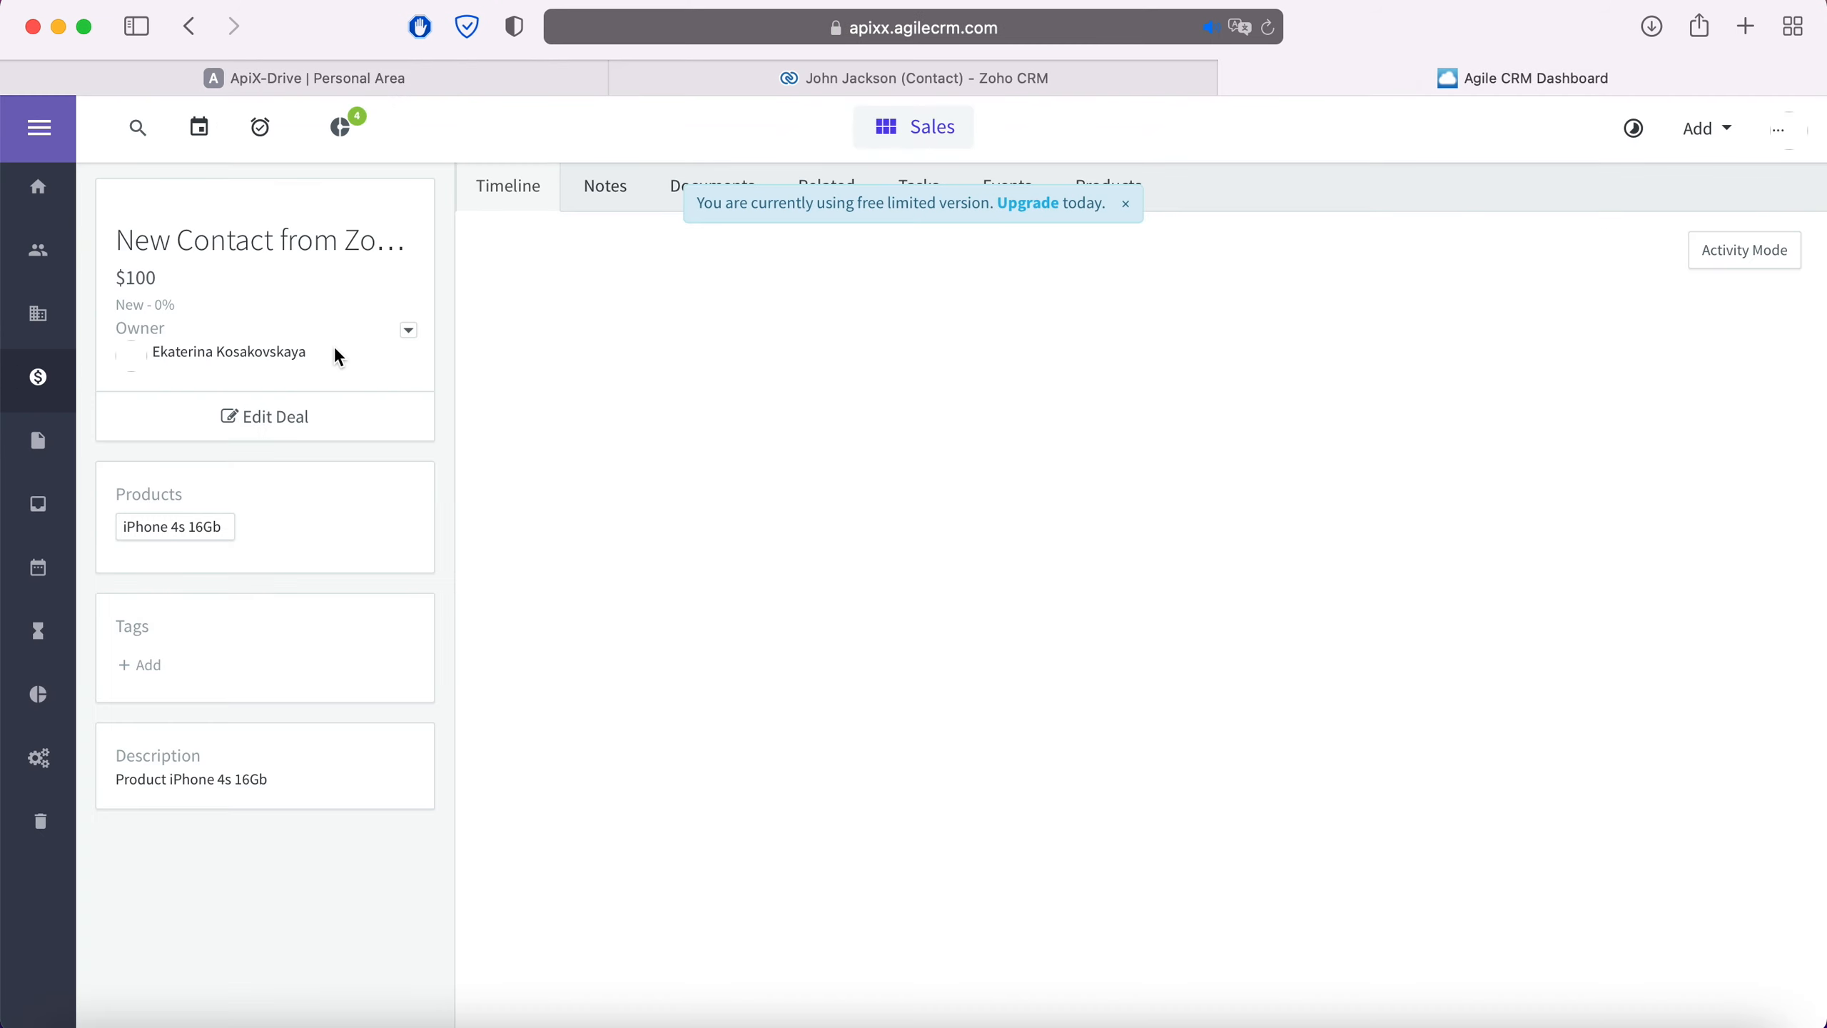
# Check the new contact in Agile CRM's Contacts, then go back to the ApiX-Drive connection
pyautogui.click(38, 250)
pyautogui.click(254, 405)
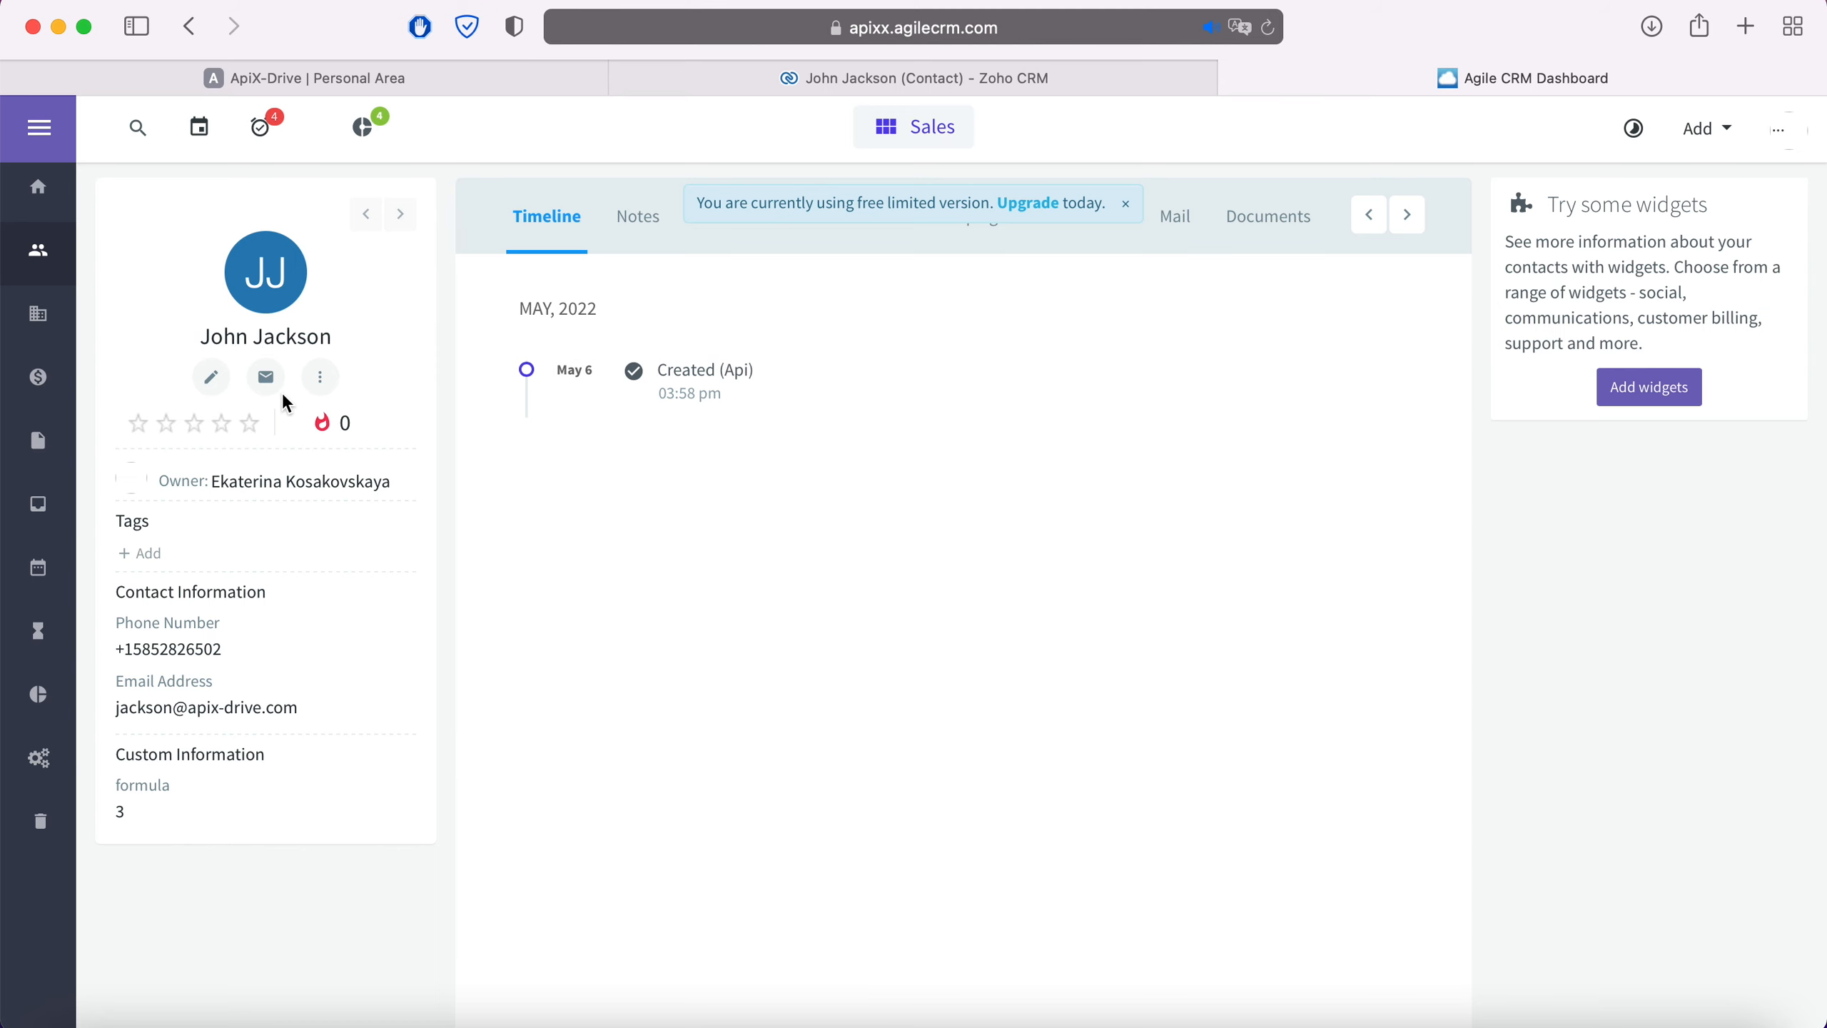
pyautogui.click(342, 74)
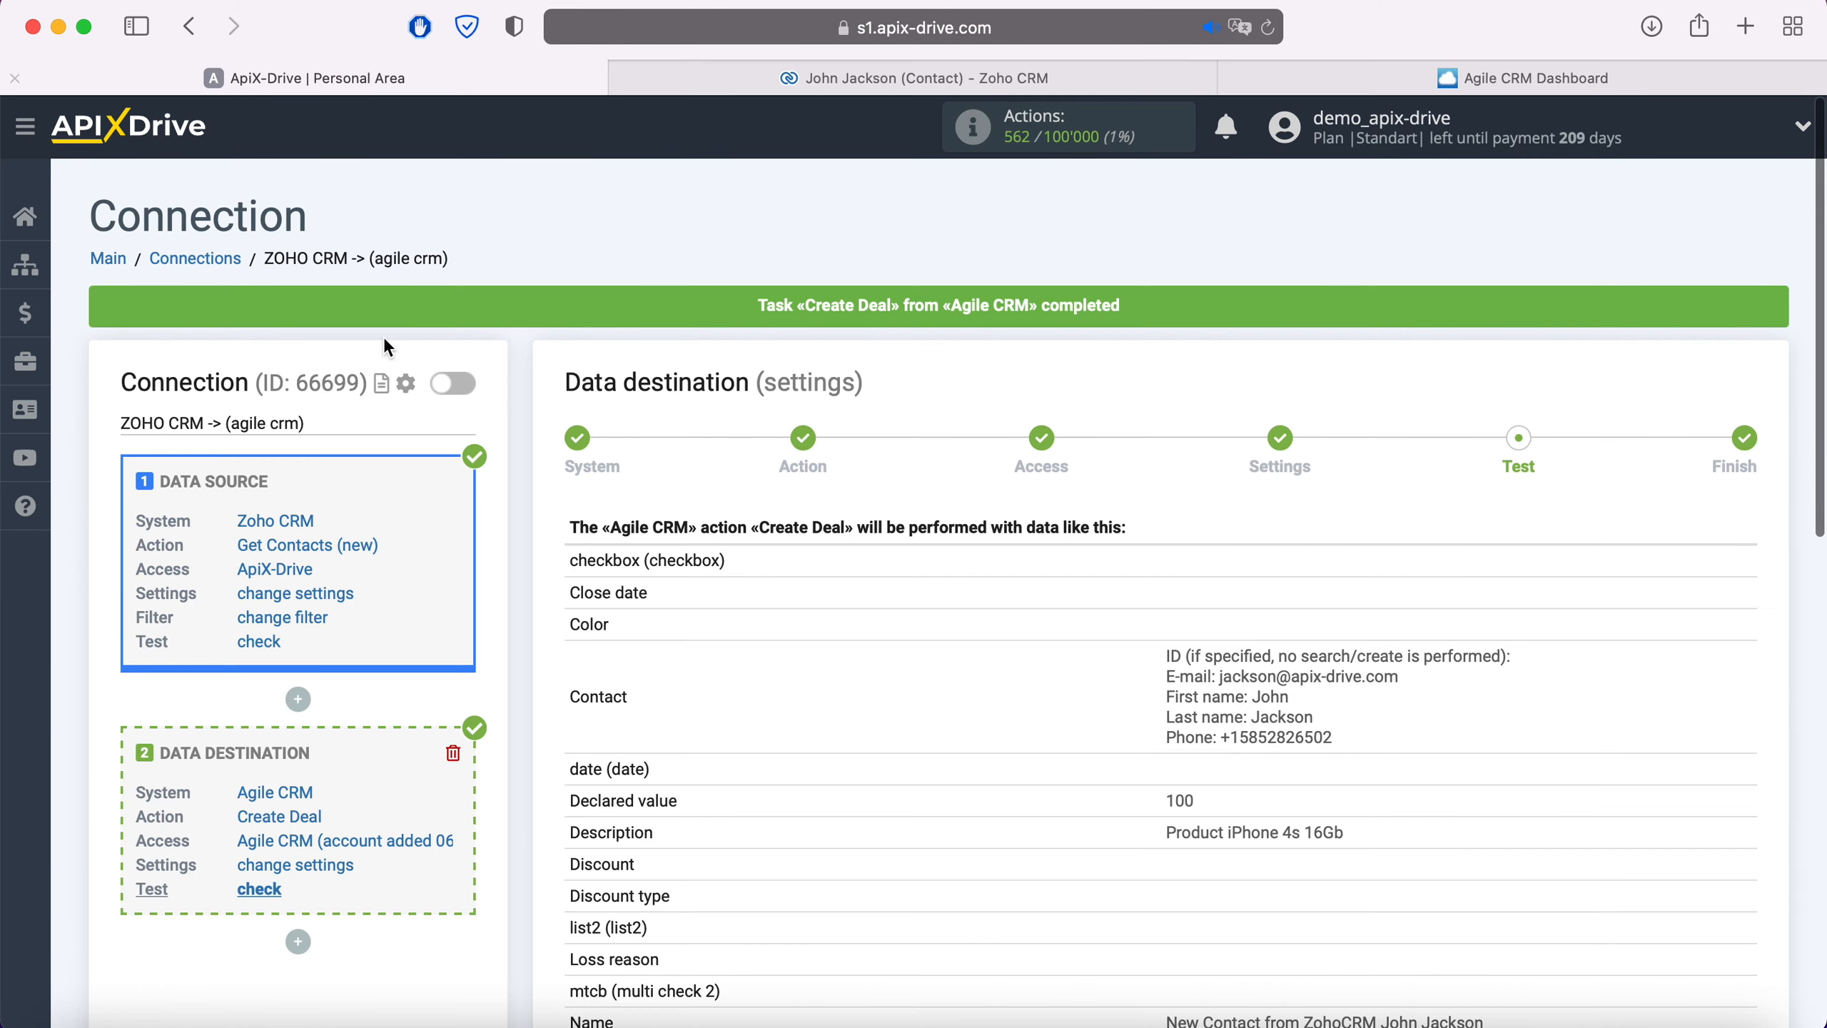
# Finish the connection setup and enable its automatic updating
pyautogui.scroll(-10, 1628, 715)
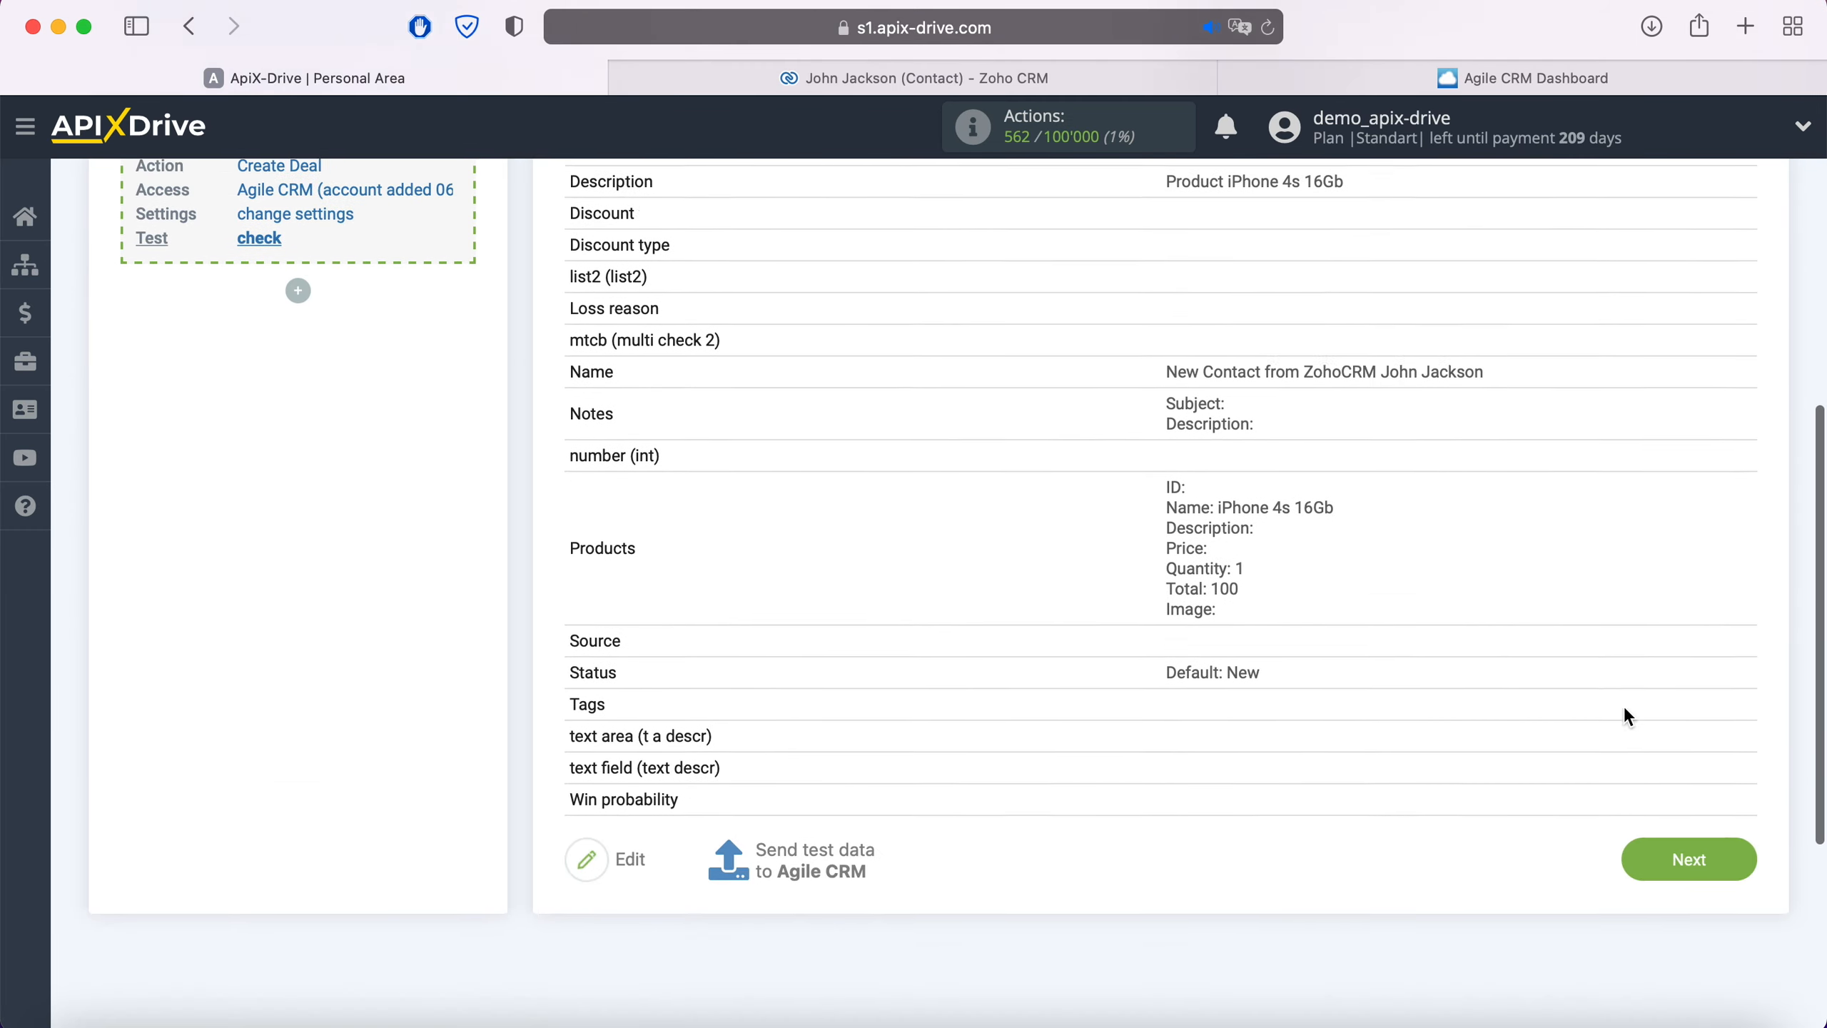
pyautogui.click(1729, 812)
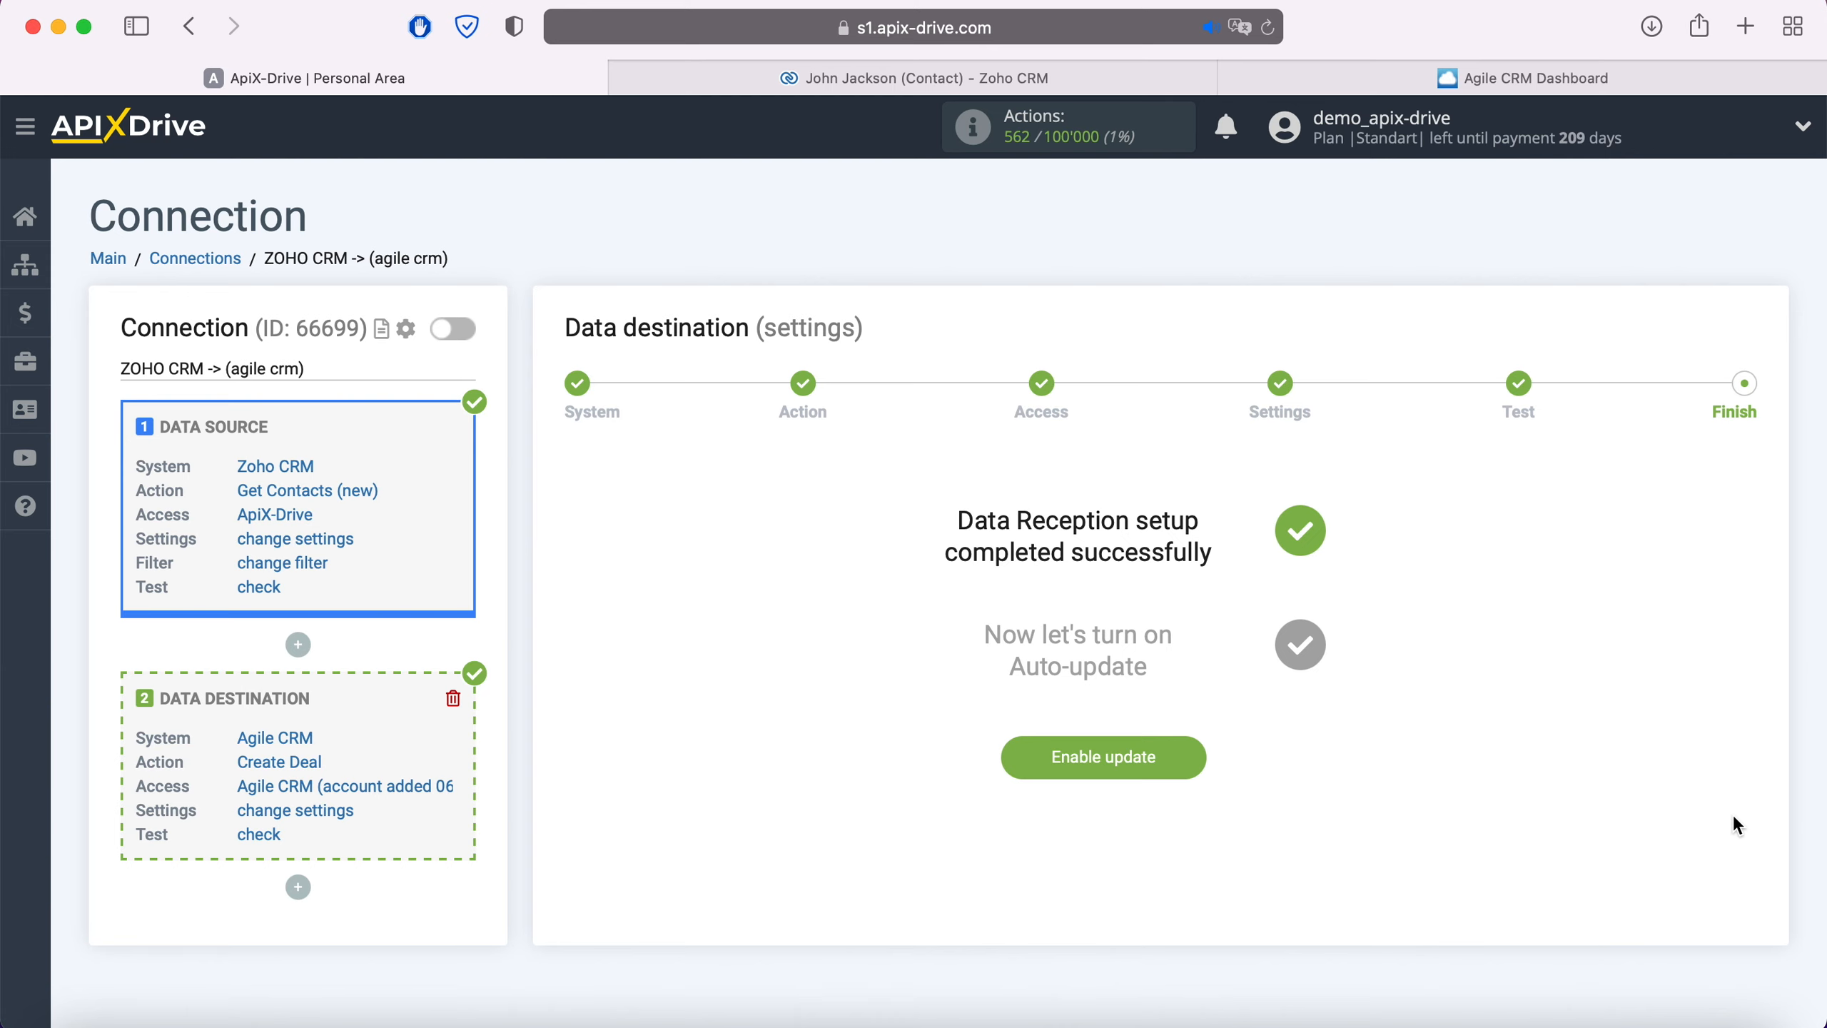
pyautogui.click(1186, 756)
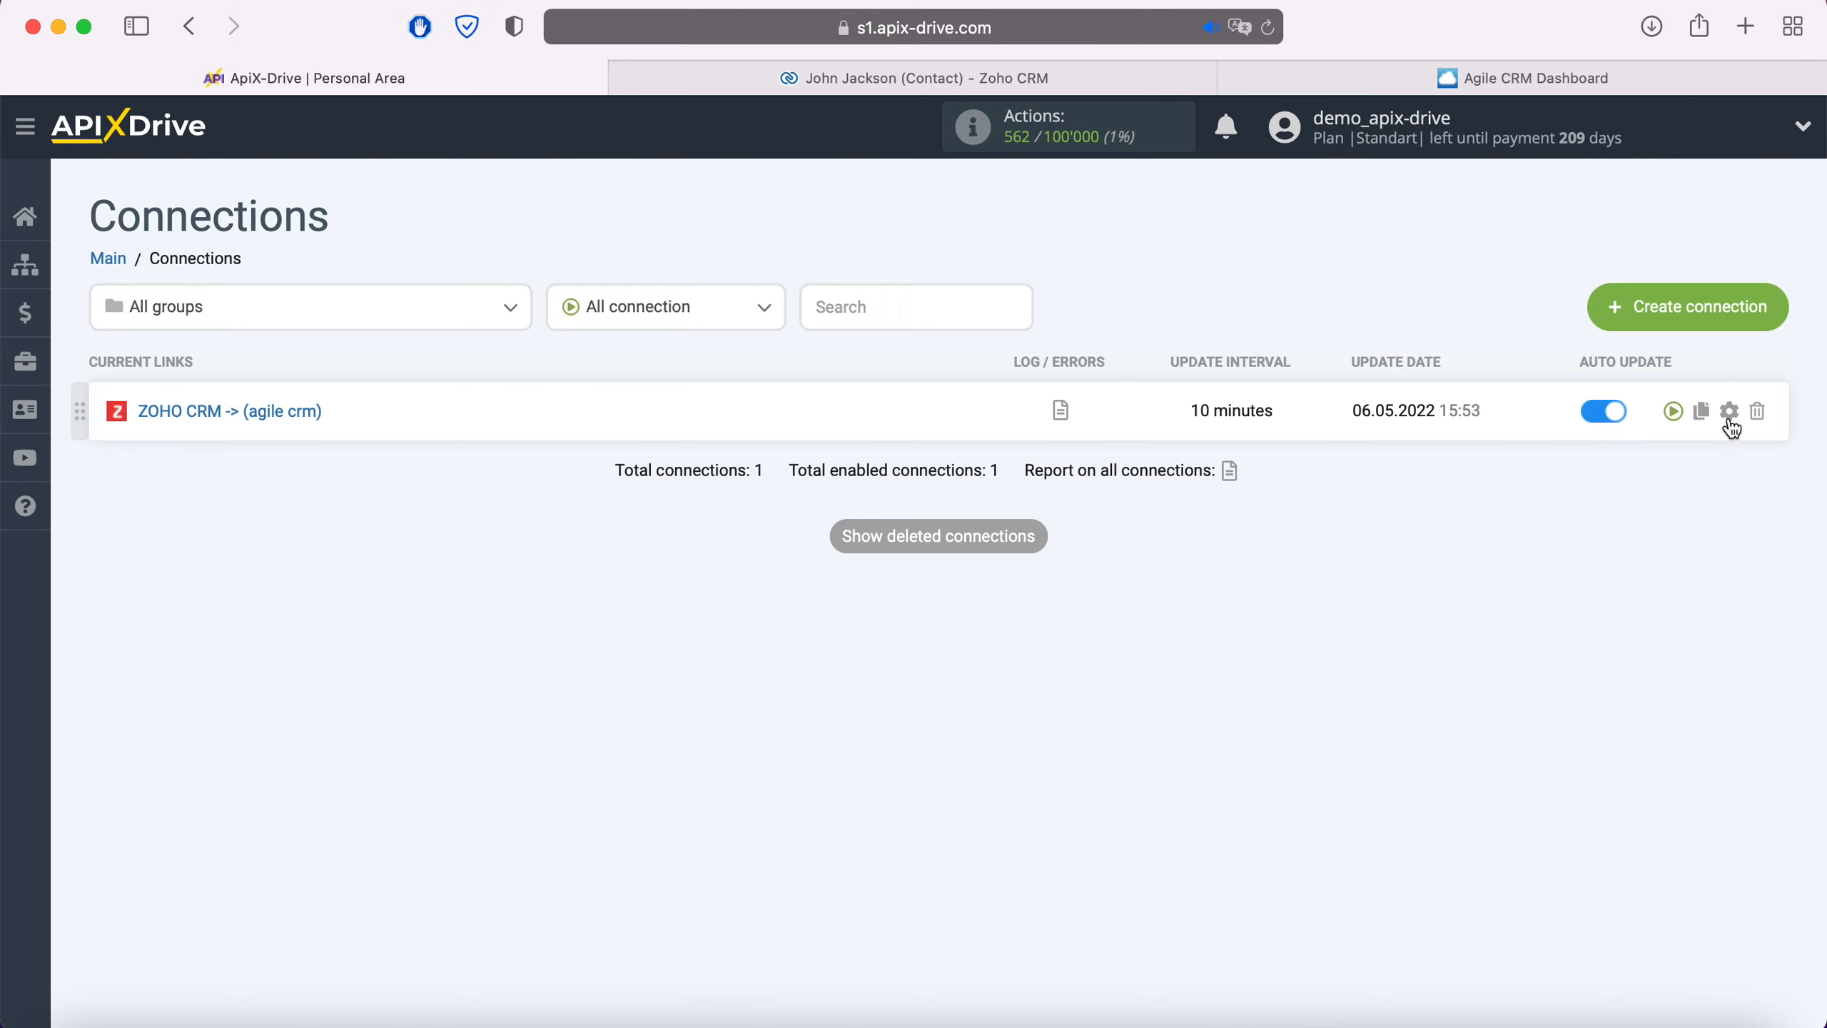
# Set the connection's update interval to 5 minutes and save the settings
pyautogui.click(1729, 410)
pyautogui.click(1036, 583)
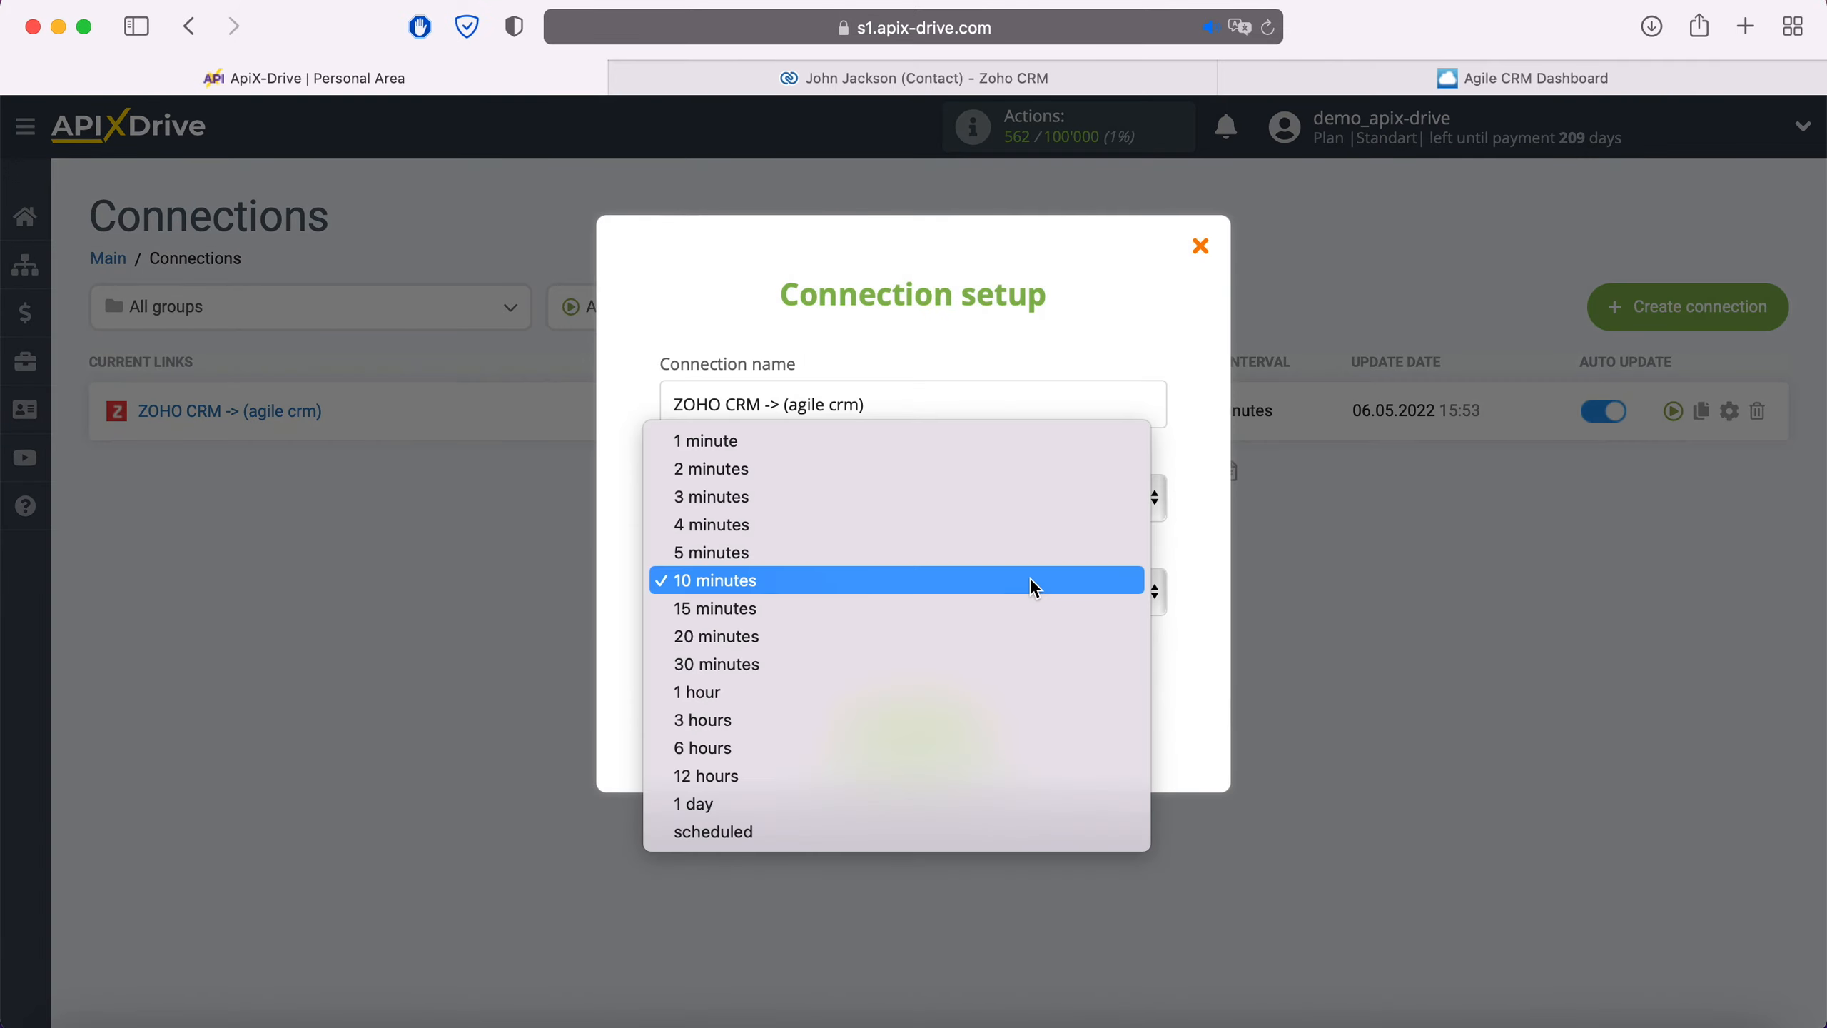
pyautogui.click(918, 559)
pyautogui.click(979, 713)
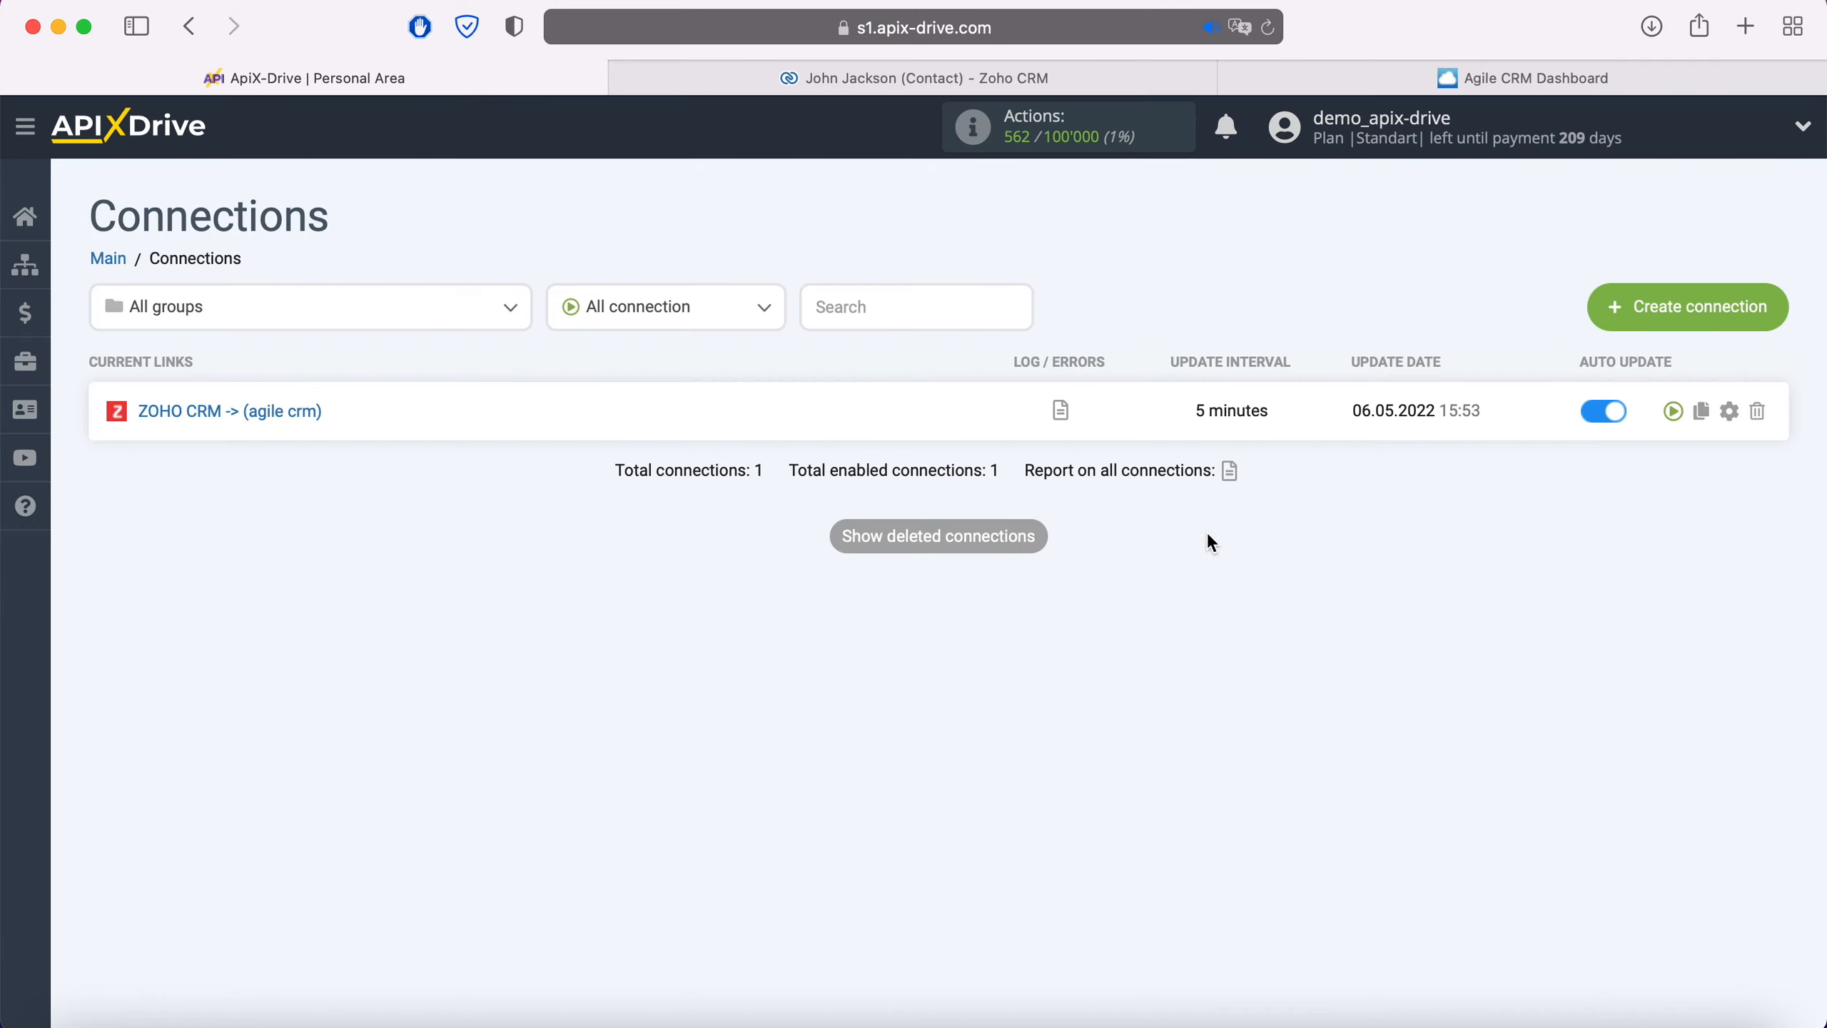